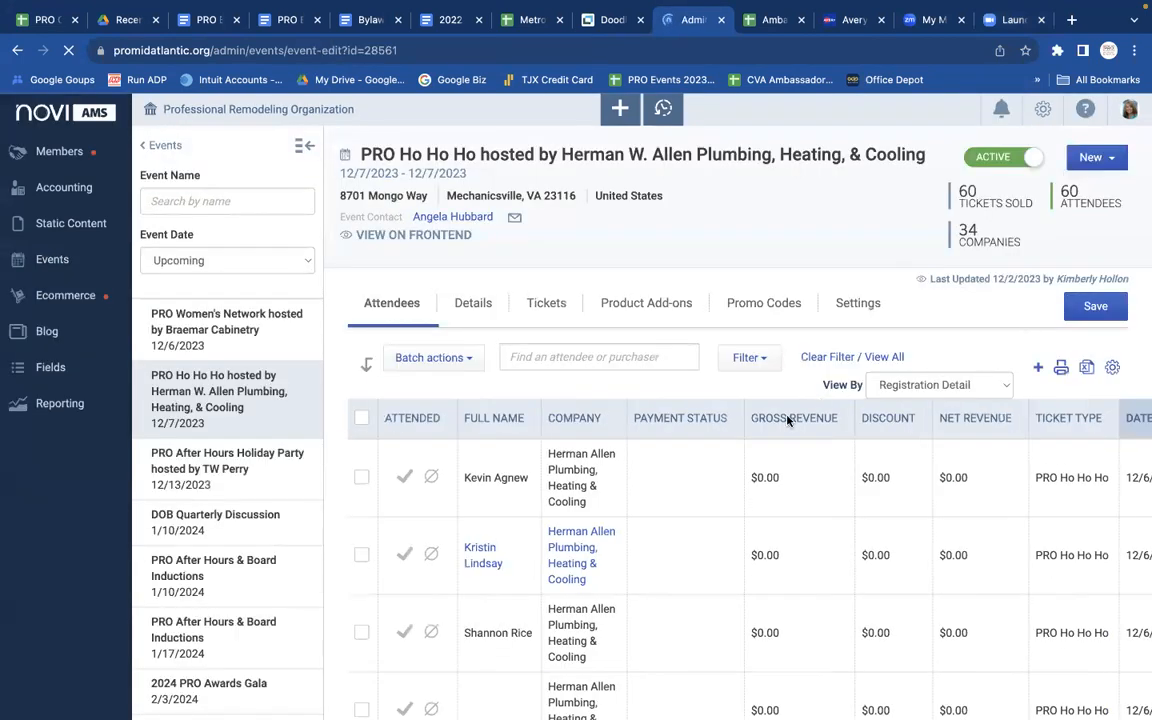
- Export the event's attendee list with visible fields only and open the downloaded Attendees_2023-12-06 (2).csv
scroll(878, 470, "right", 3)
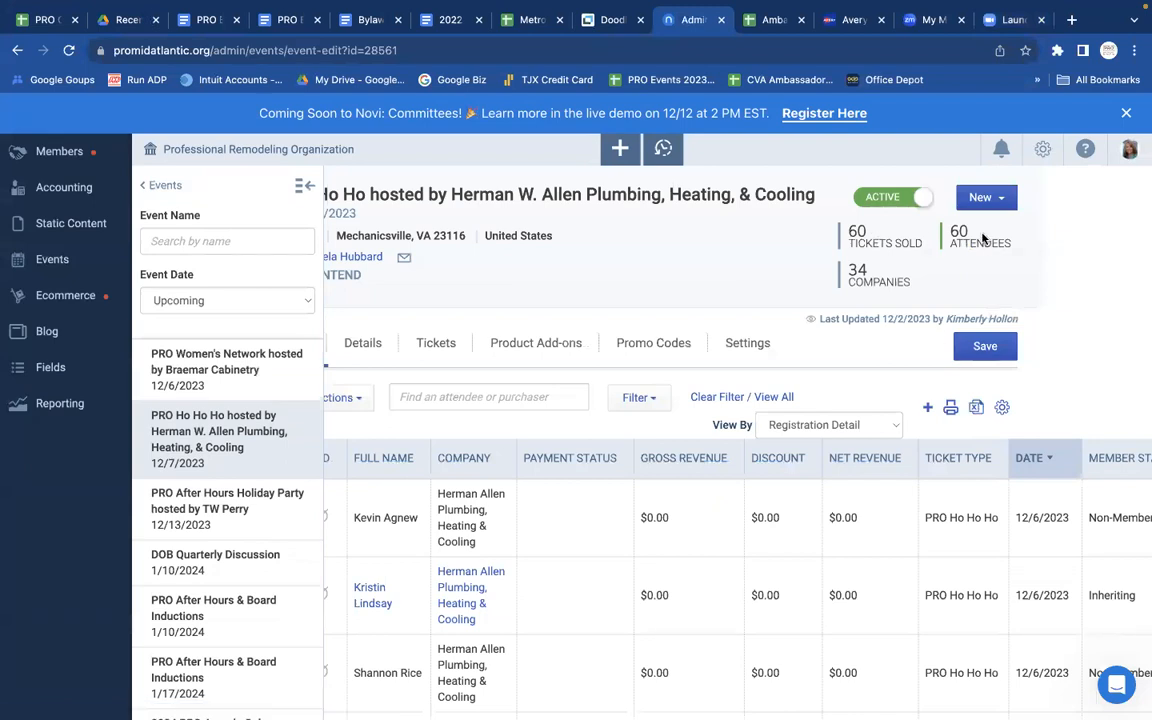
left_click(978, 412)
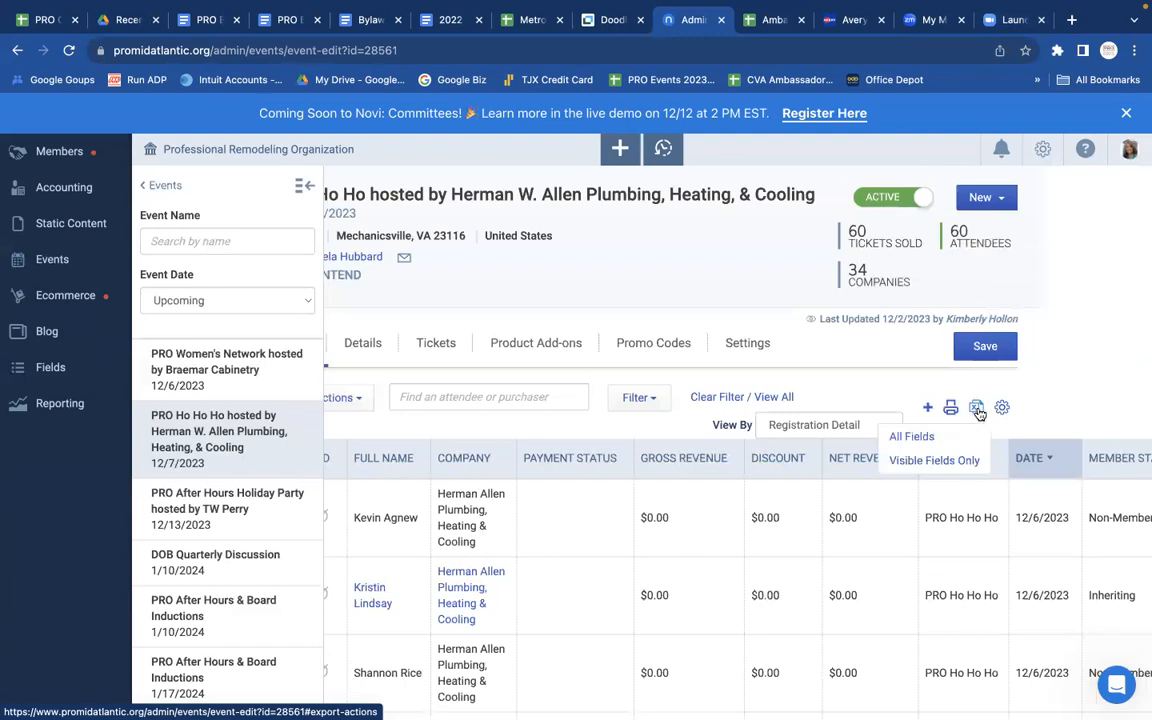
left_click(928, 462)
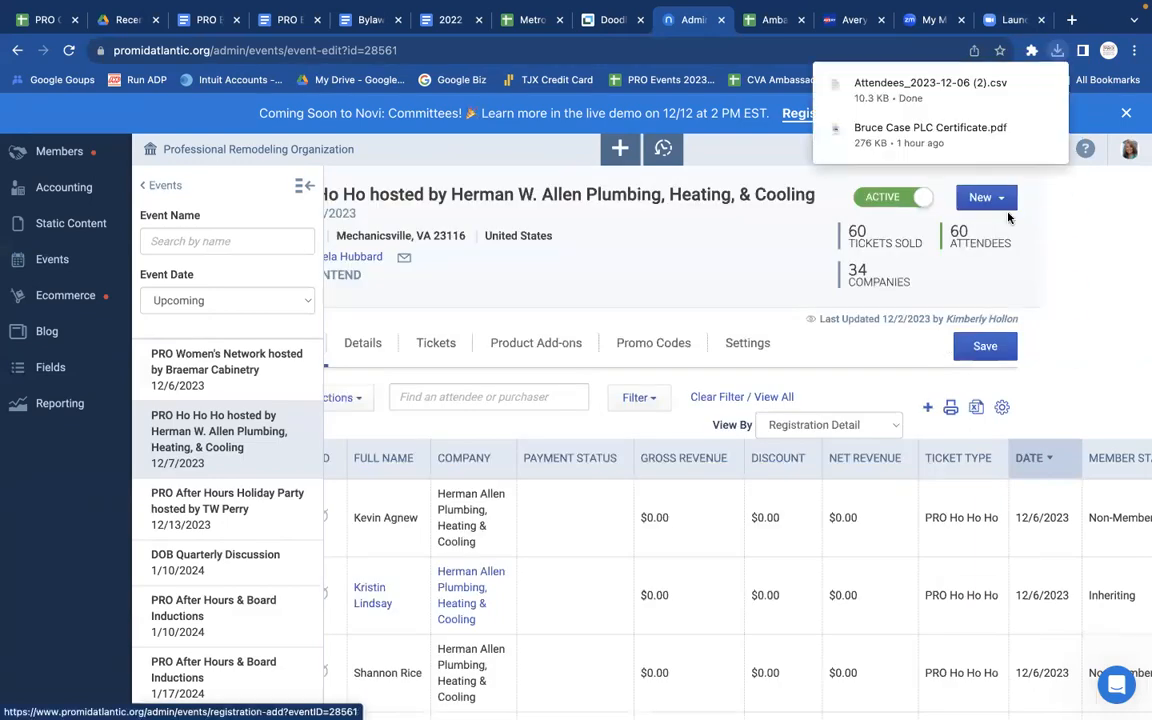
left_click(942, 89)
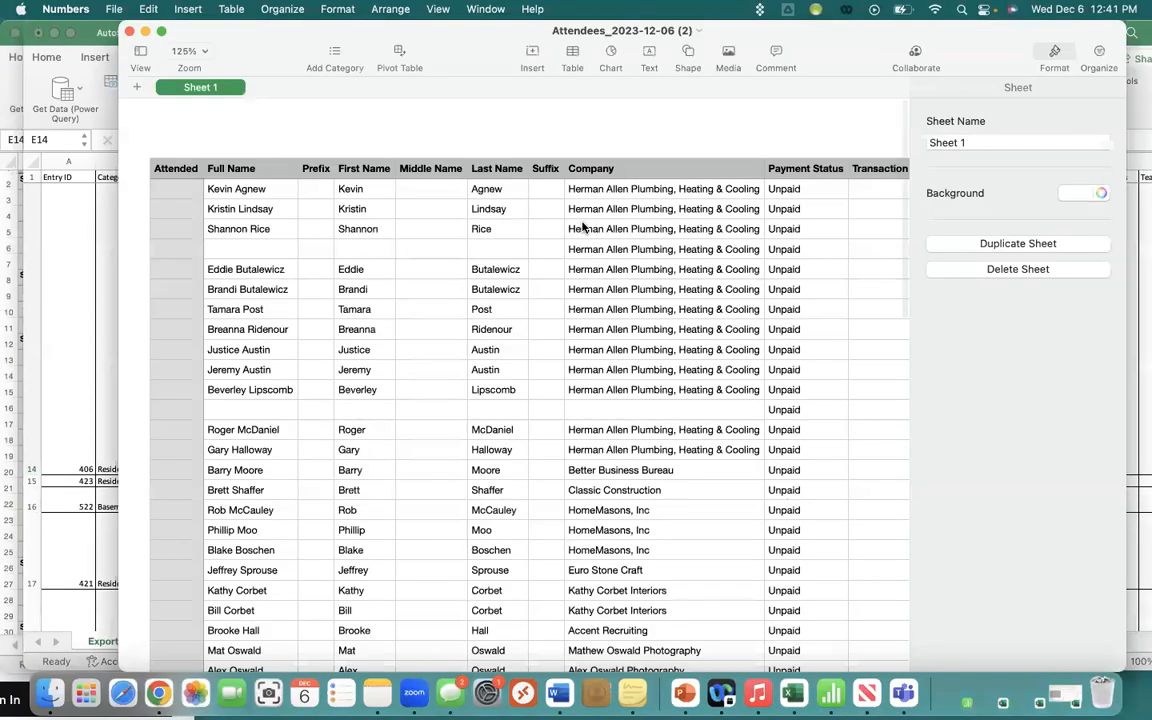
- Export the attendee spreadsheet to the Desktop as an Excel file named "PRO Ho Ho Ho Attendees (Batch 2)" and close the original
left_click(112, 10)
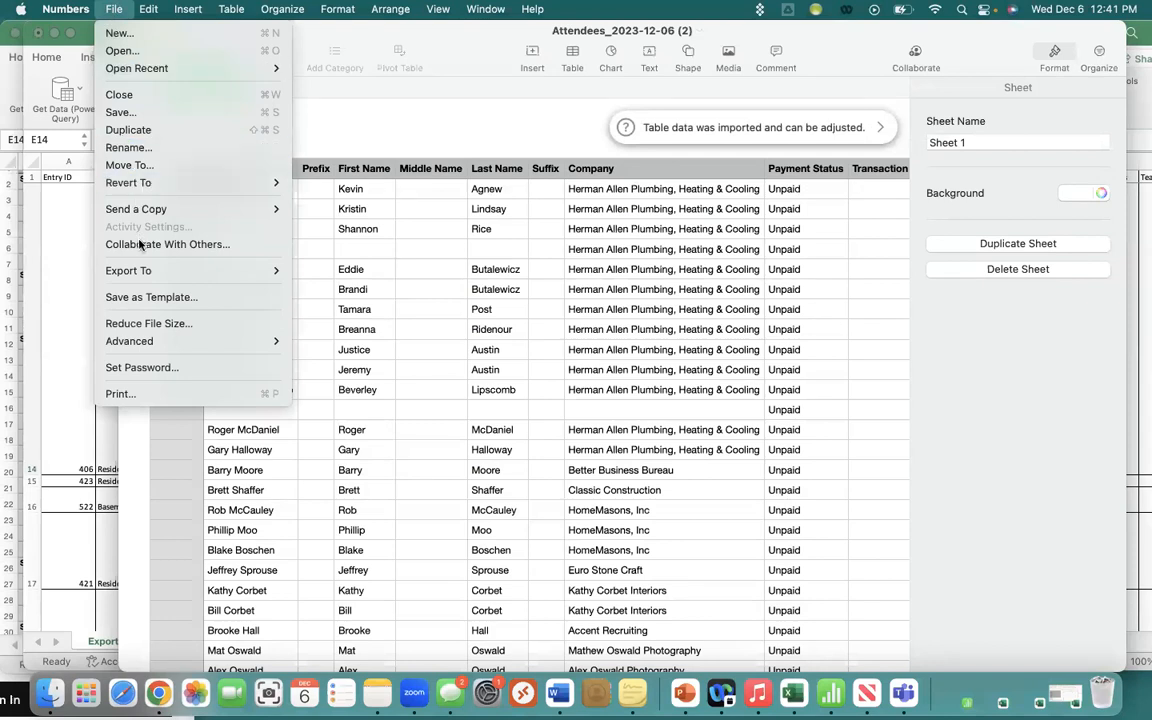
mouse_move(130, 270)
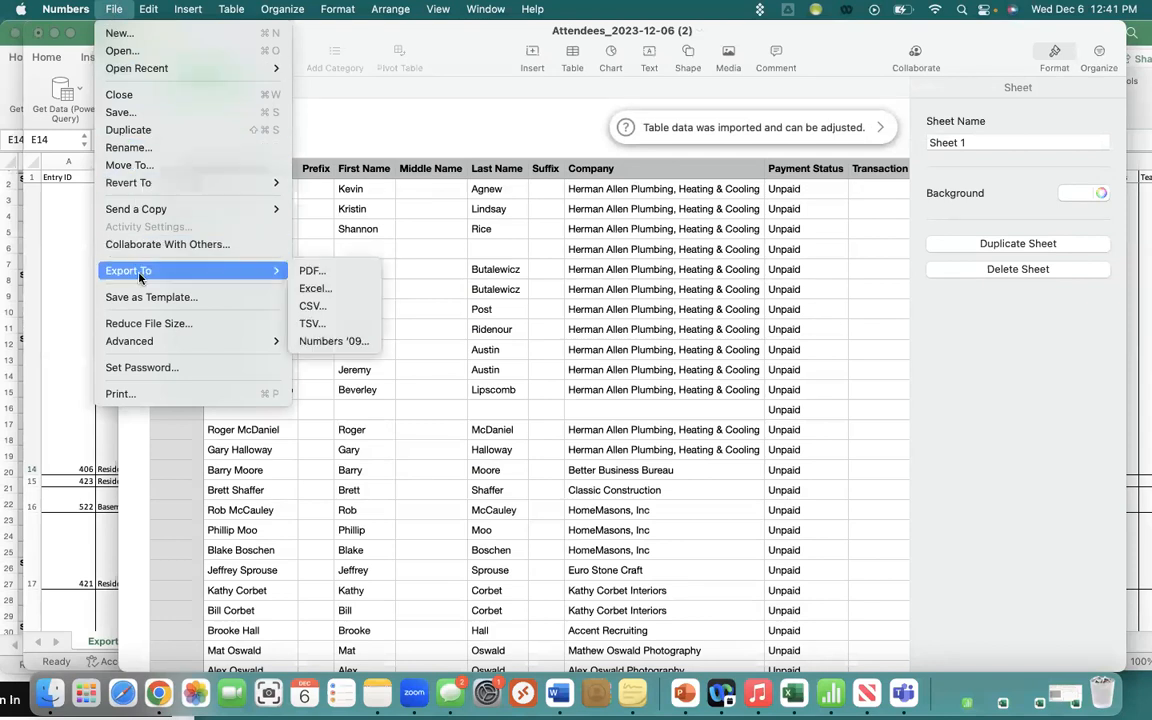
left_click(325, 290)
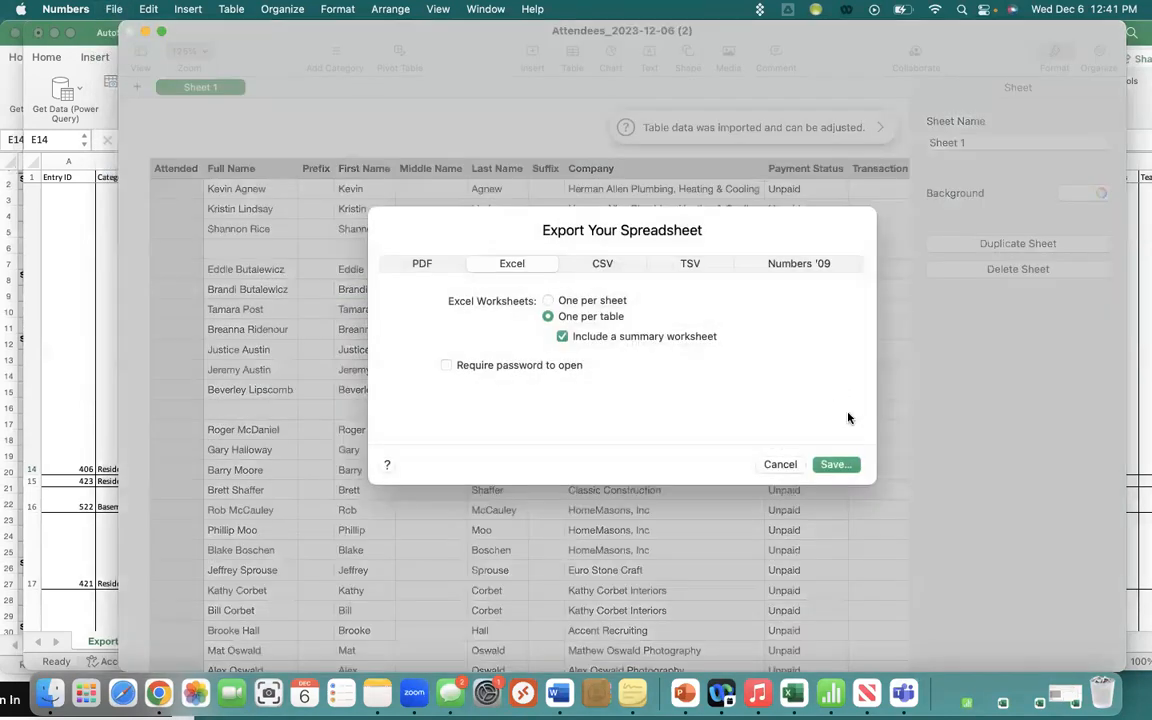
left_click(836, 465)
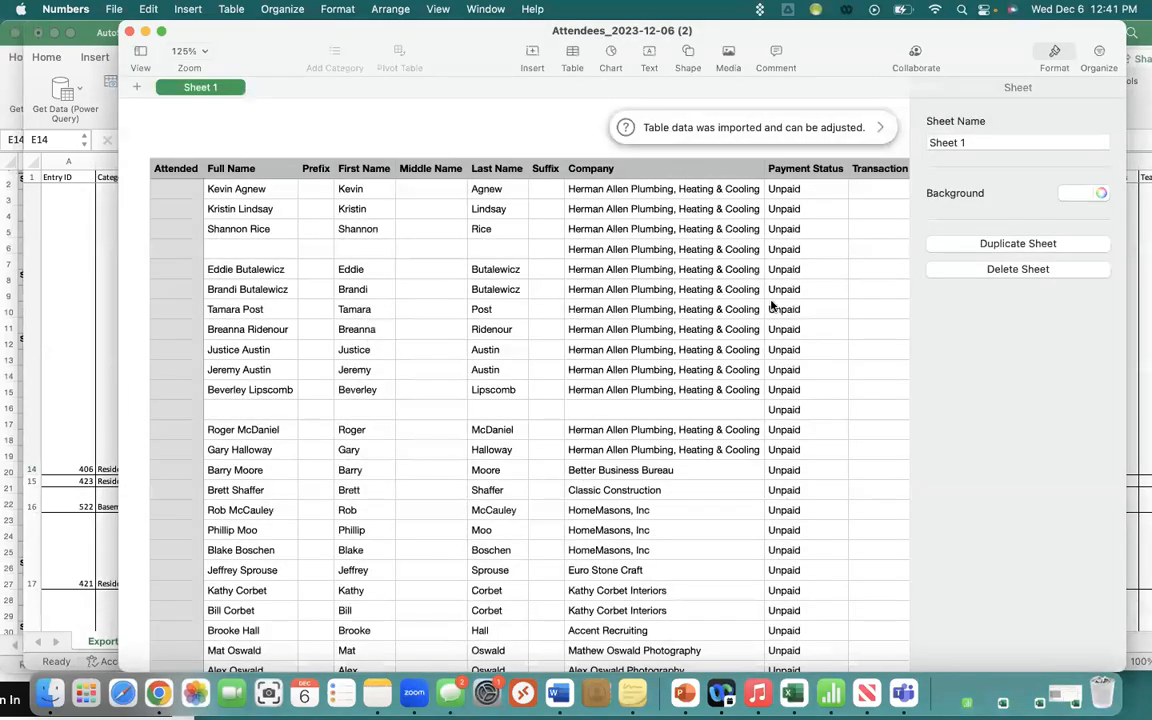
type("PRO Ho Ho Ho Attendees (Batch 2")
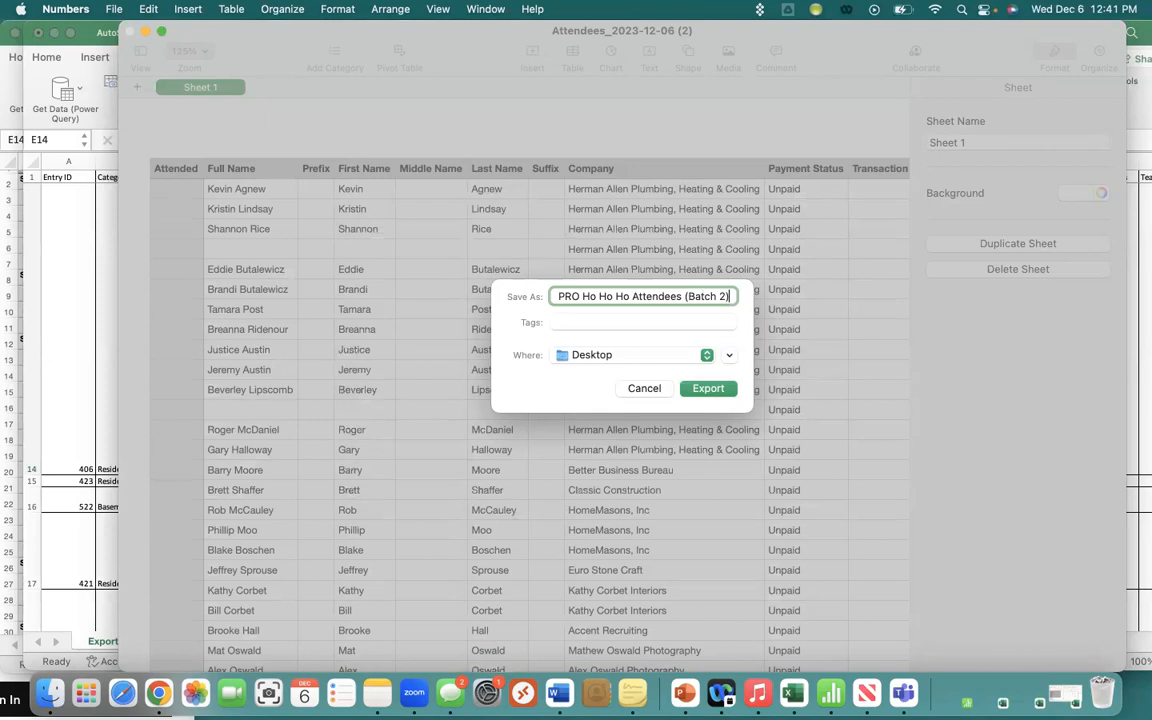
left_click(709, 389)
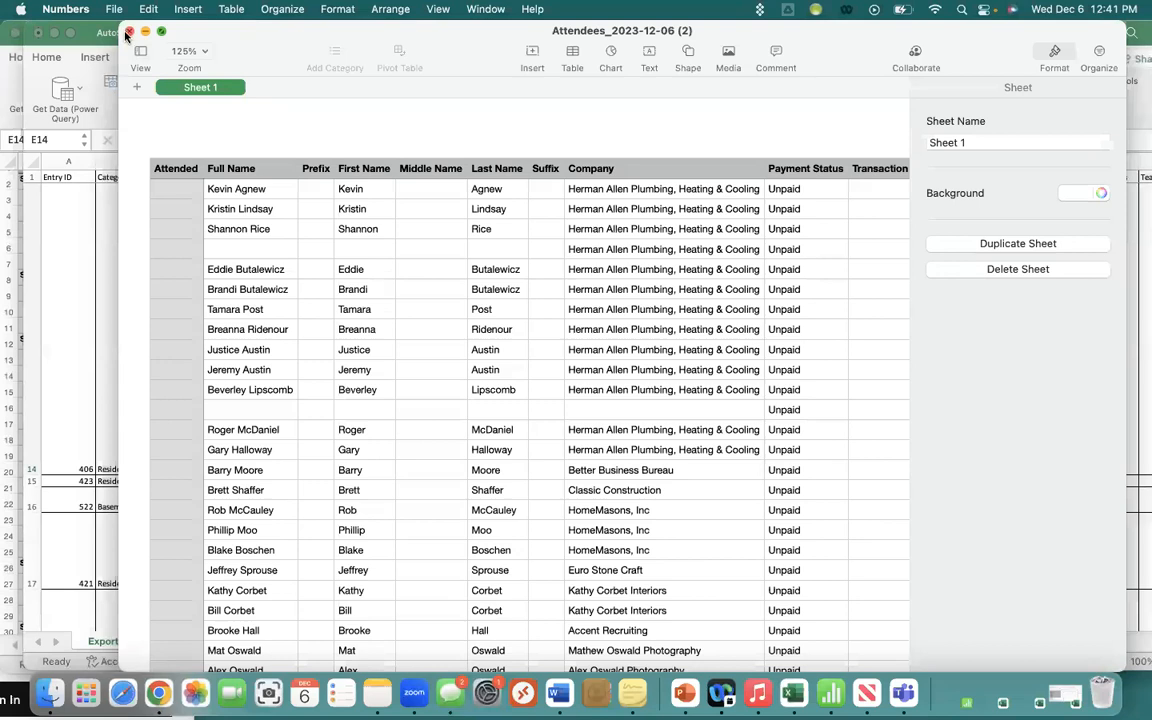
left_click(129, 33)
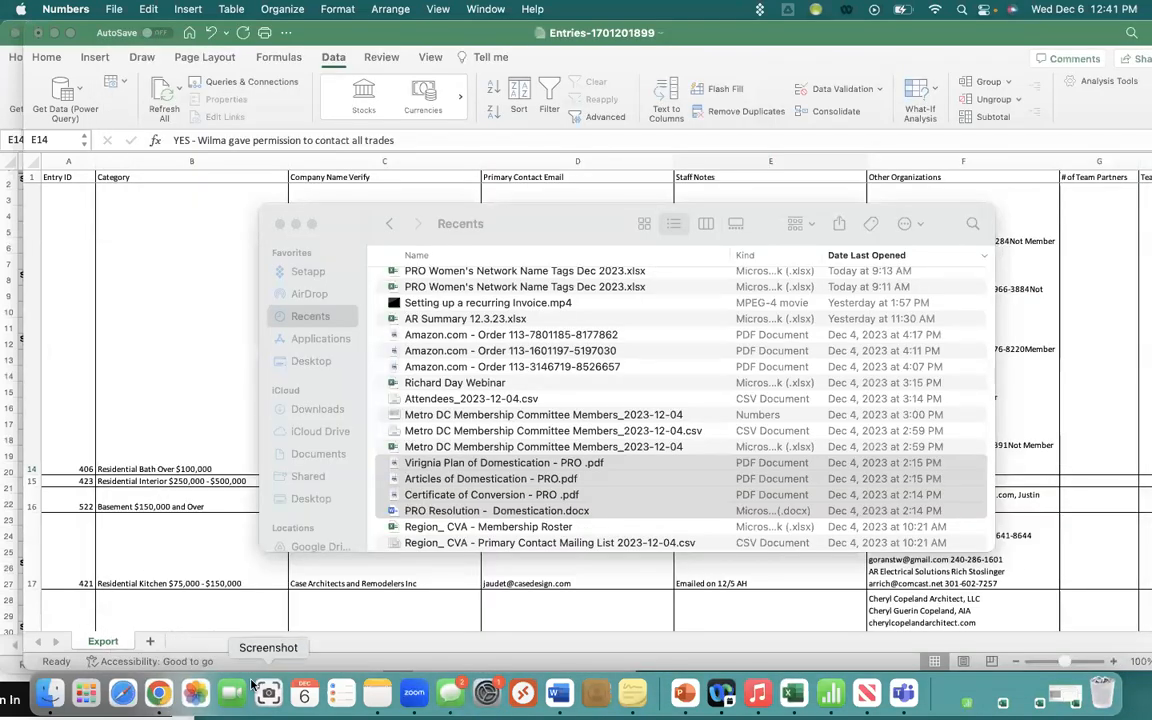
- Find the recent file "PRO Ho Ho Ho Attendees (Batch 2)" in Finder and open it full screen in Excel
left_click(52, 690)
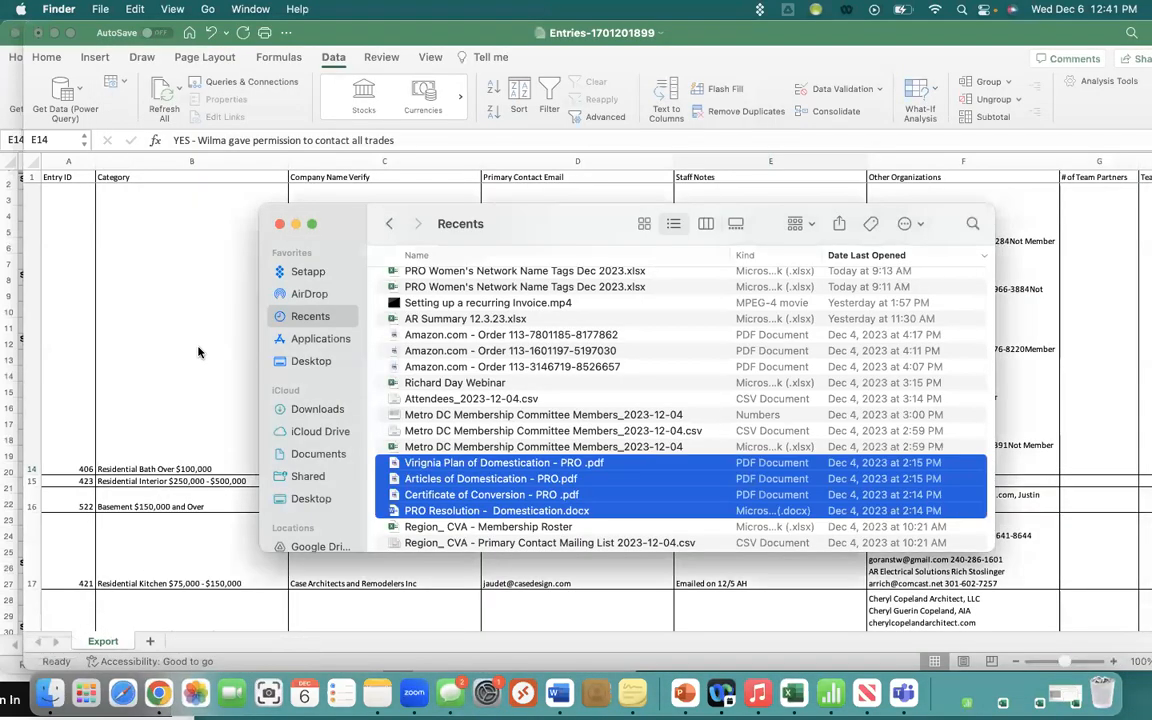
left_click(325, 366)
scroll(440, 330, "up", 15)
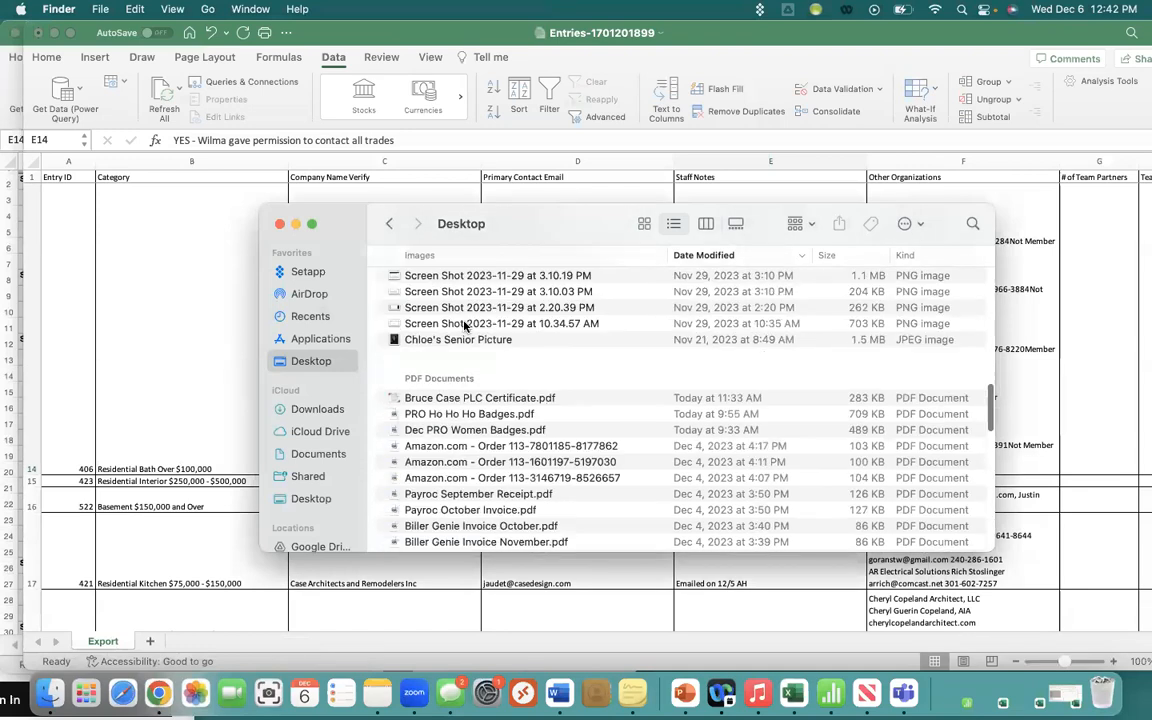
scroll(440, 300, "down", 3)
scroll(417, 287, "up", 2)
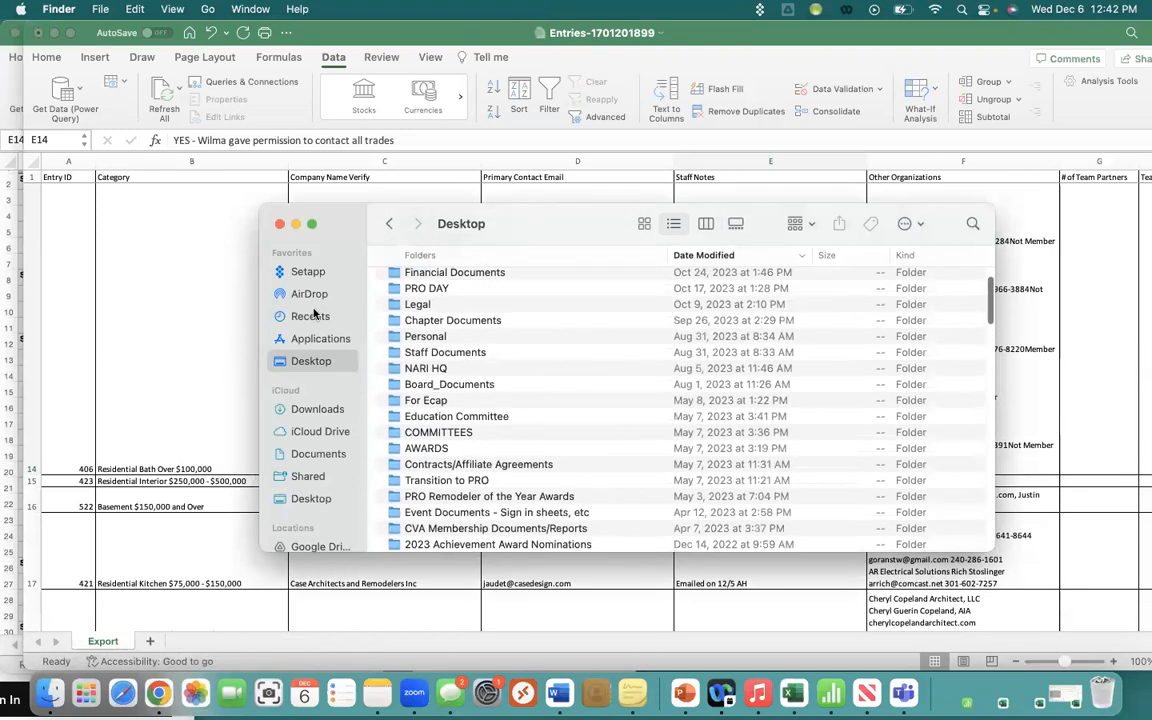
left_click(330, 316)
left_click(462, 281)
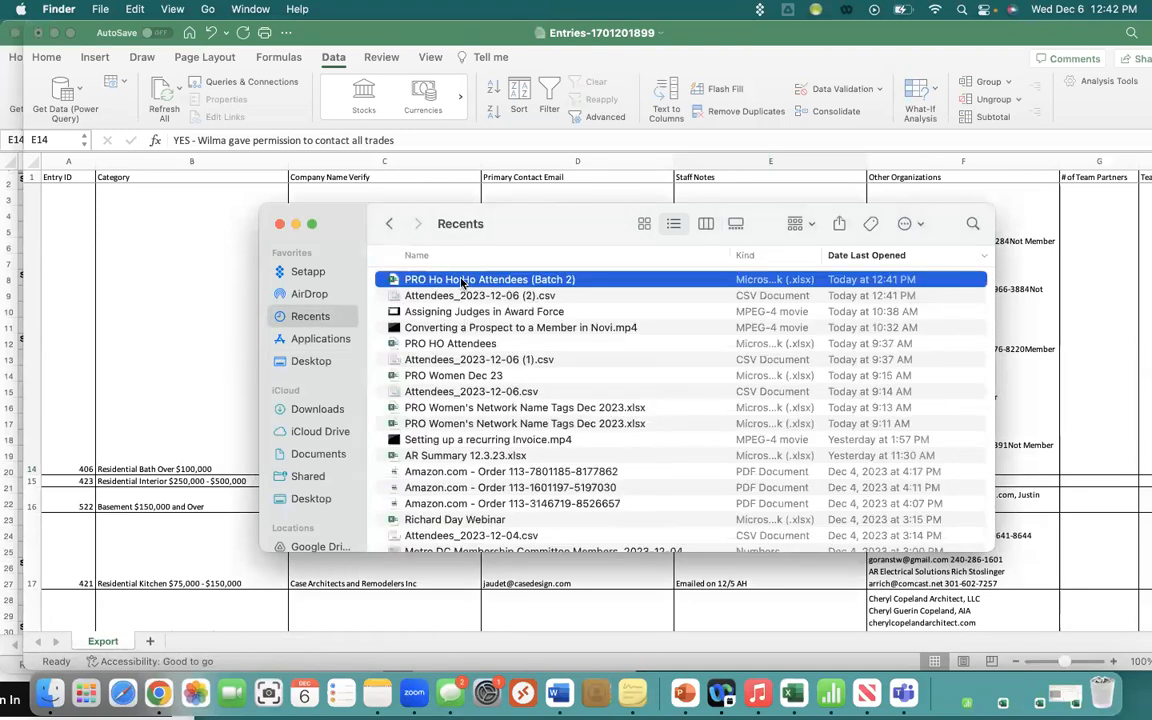
double_click(462, 283)
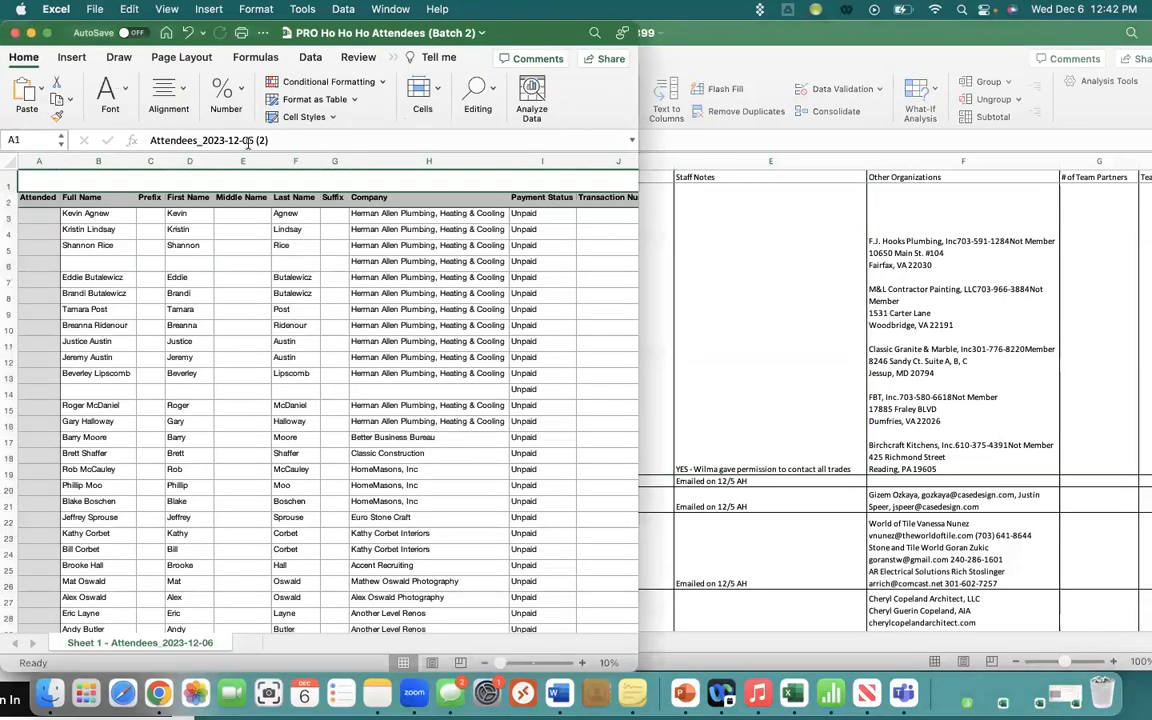
left_click(45, 36)
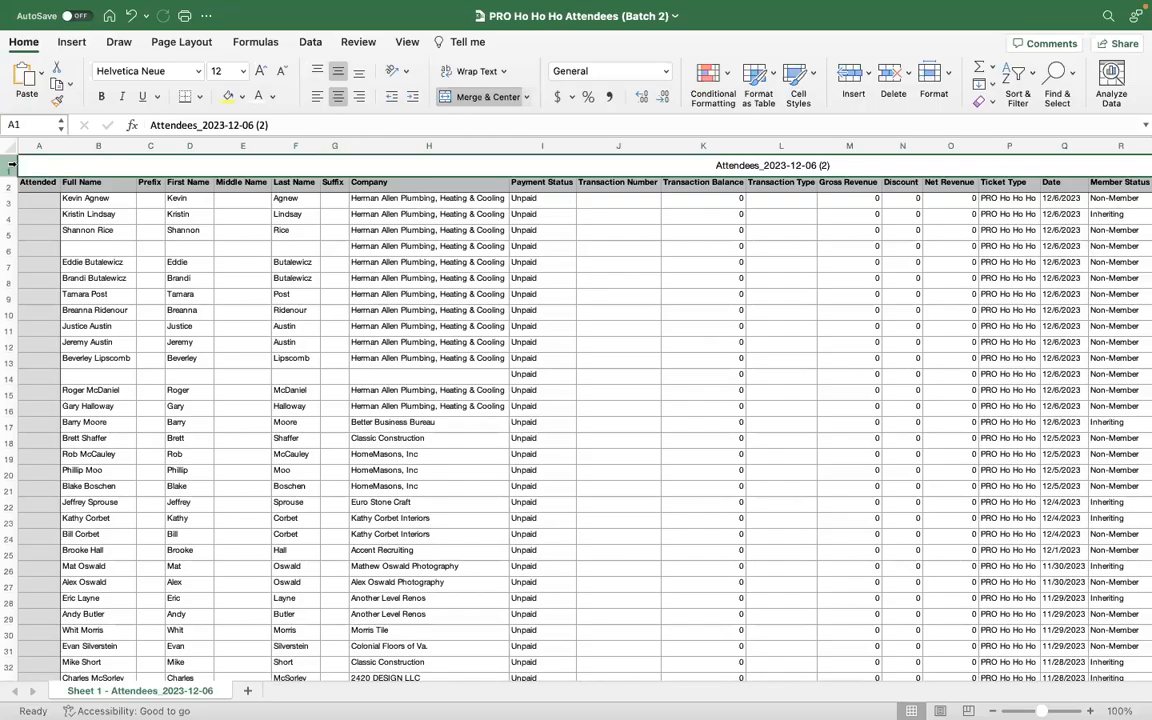
- Delete the merged title row above the column headers
left_click(12, 164)
right_click(12, 164)
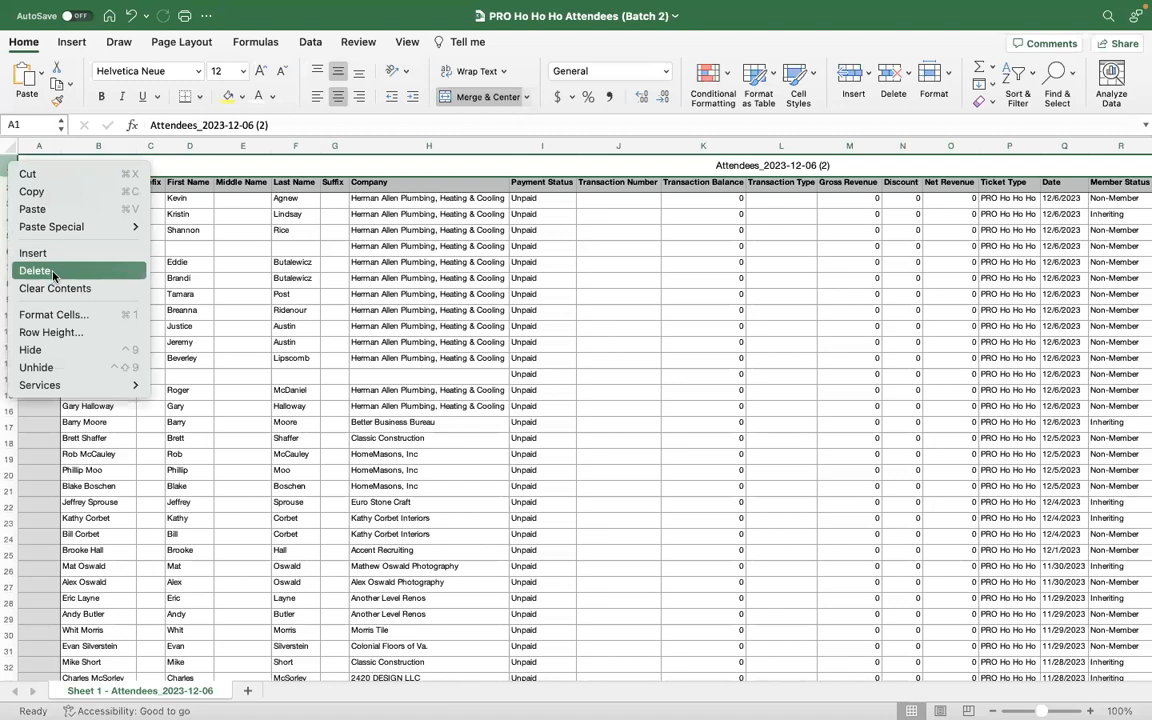
left_click(53, 272)
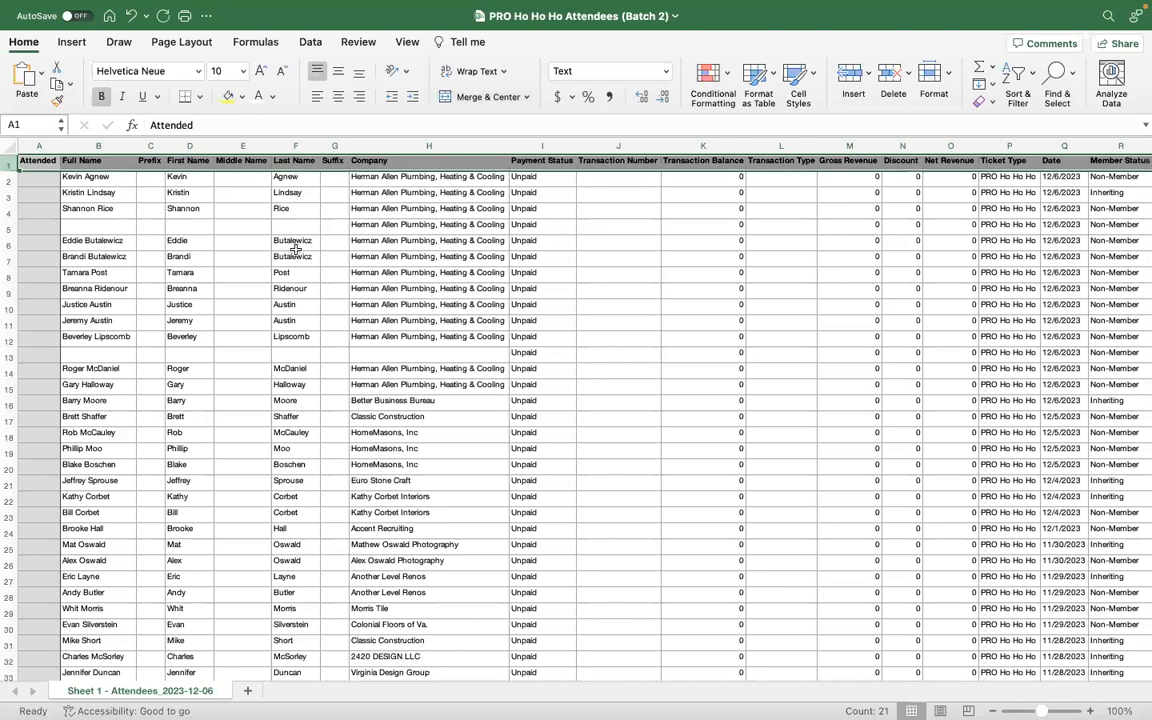
- Delete the Full Name, Prefix, Middle Name and Suffix columns from the attendee sheet
left_click(80, 146)
right_click(80, 146)
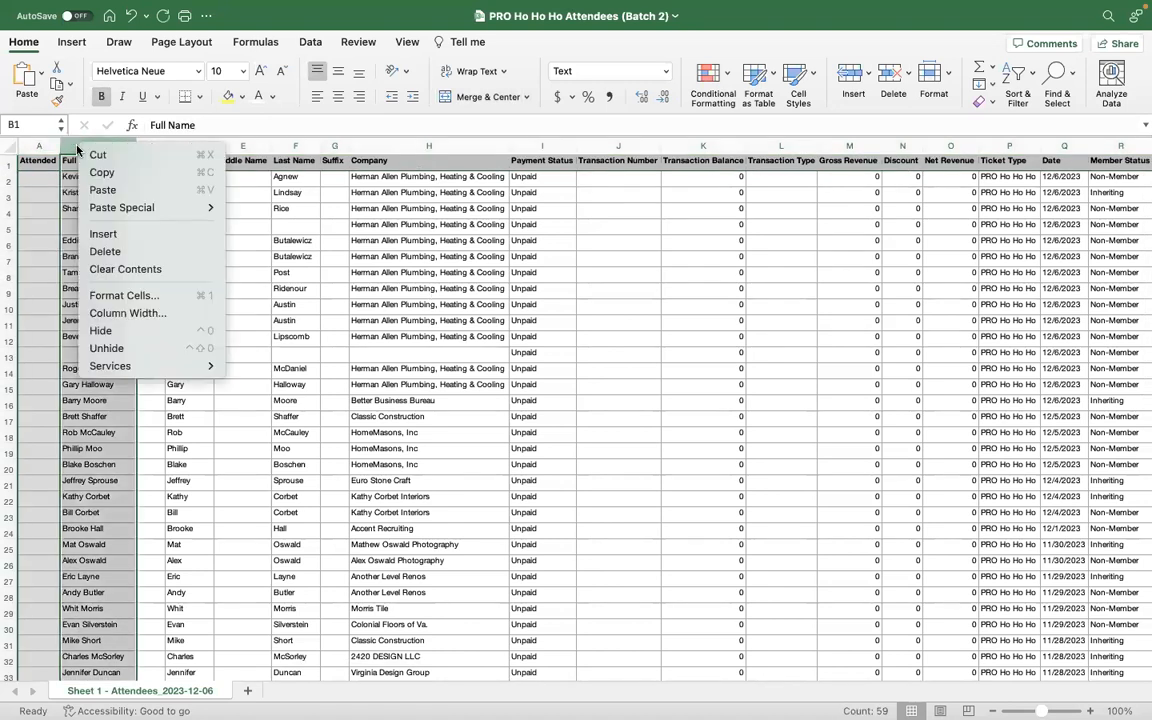
left_click(115, 251)
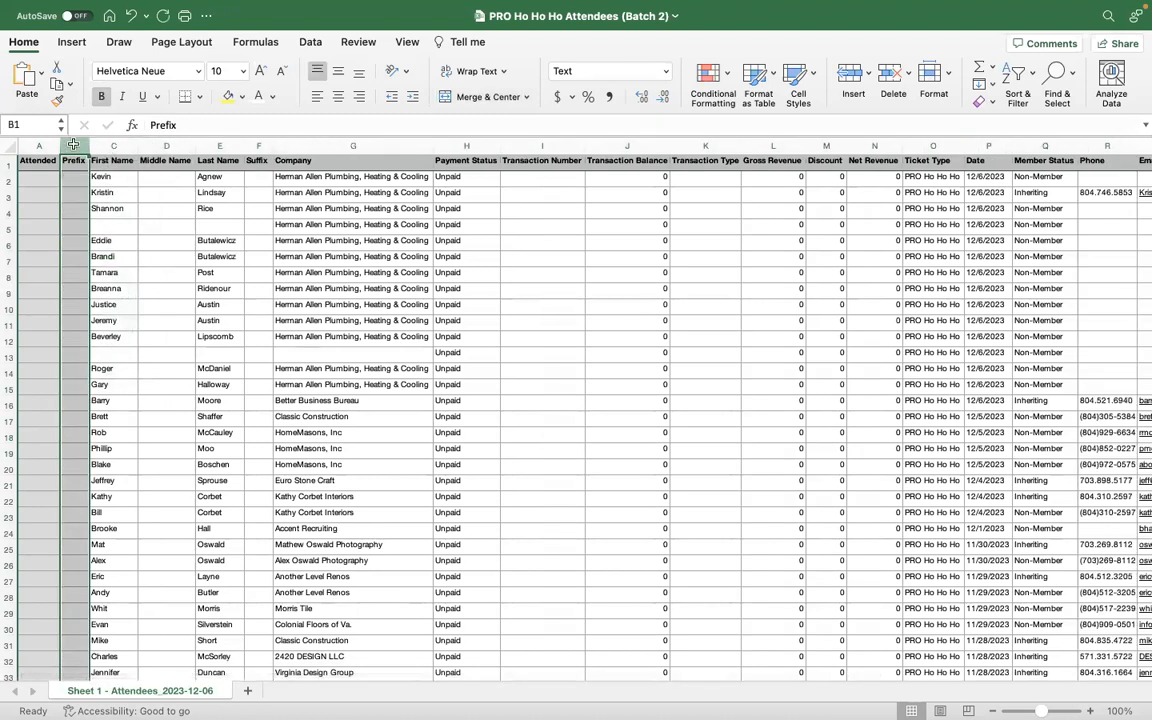
right_click(73, 145)
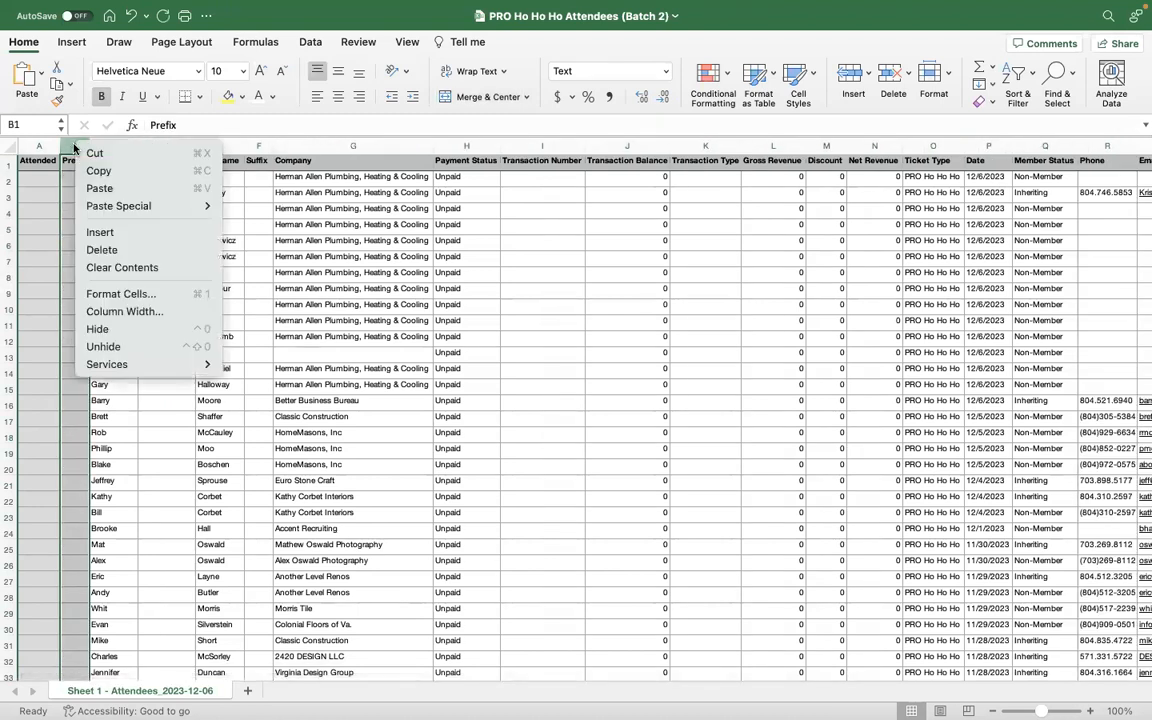
key("Escape")
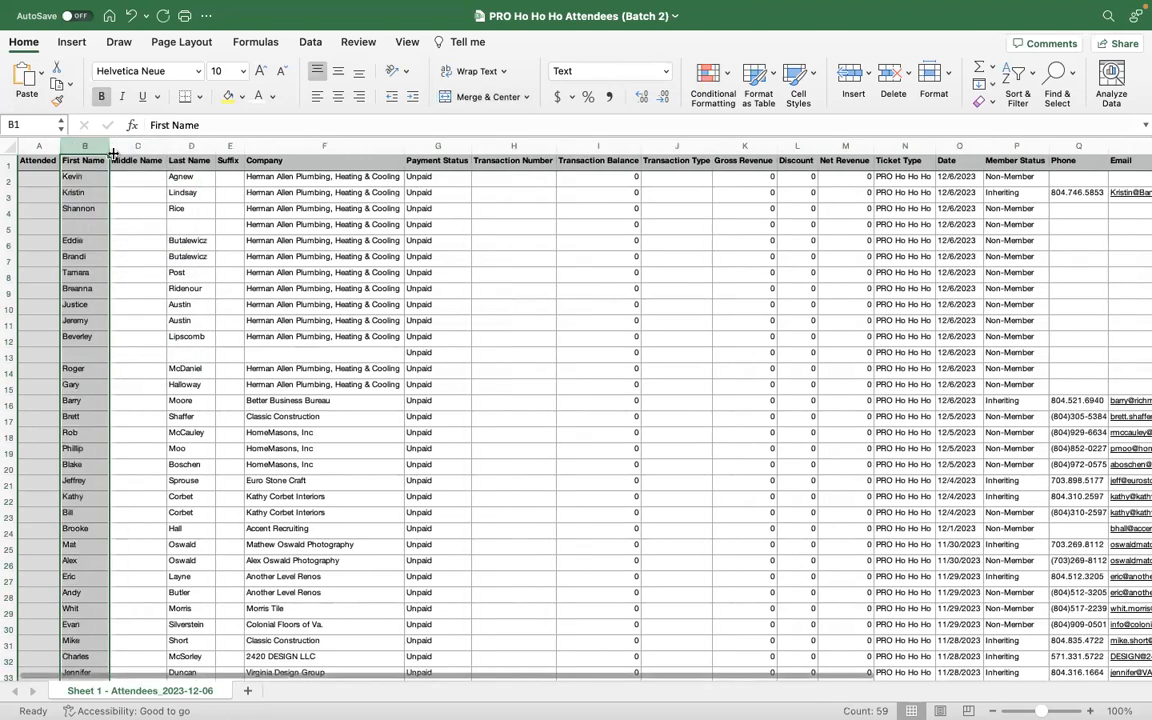
left_click(138, 145)
right_click(137, 147)
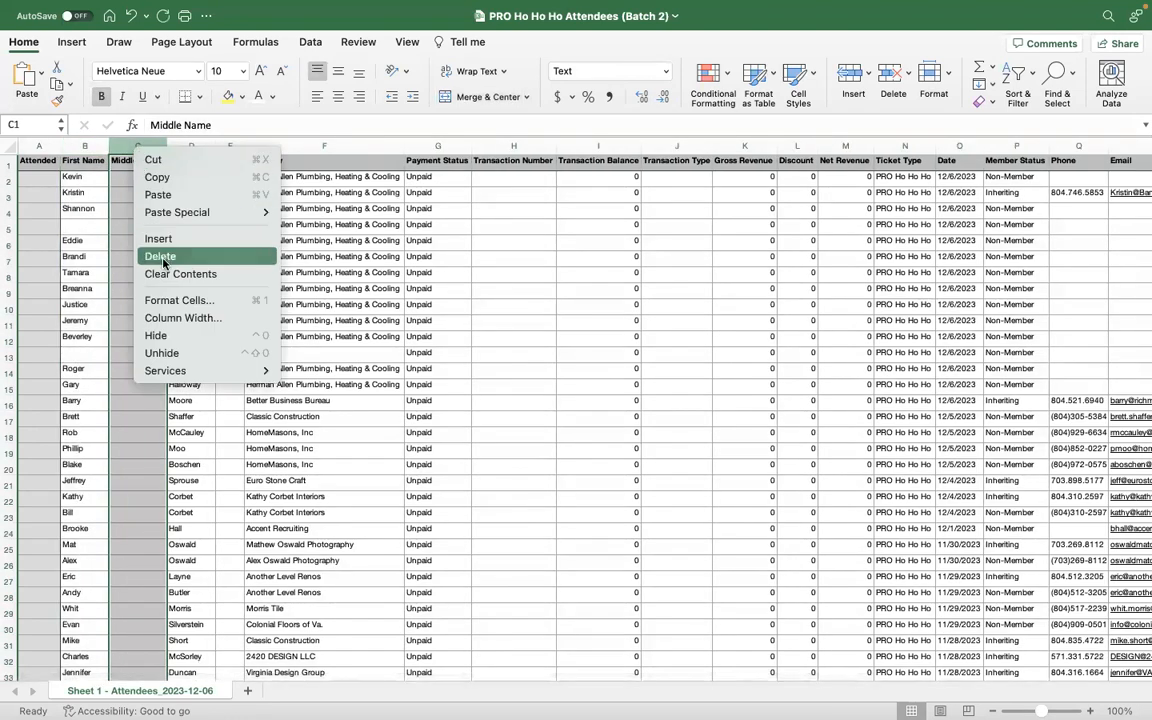
left_click(160, 256)
left_click(171, 146)
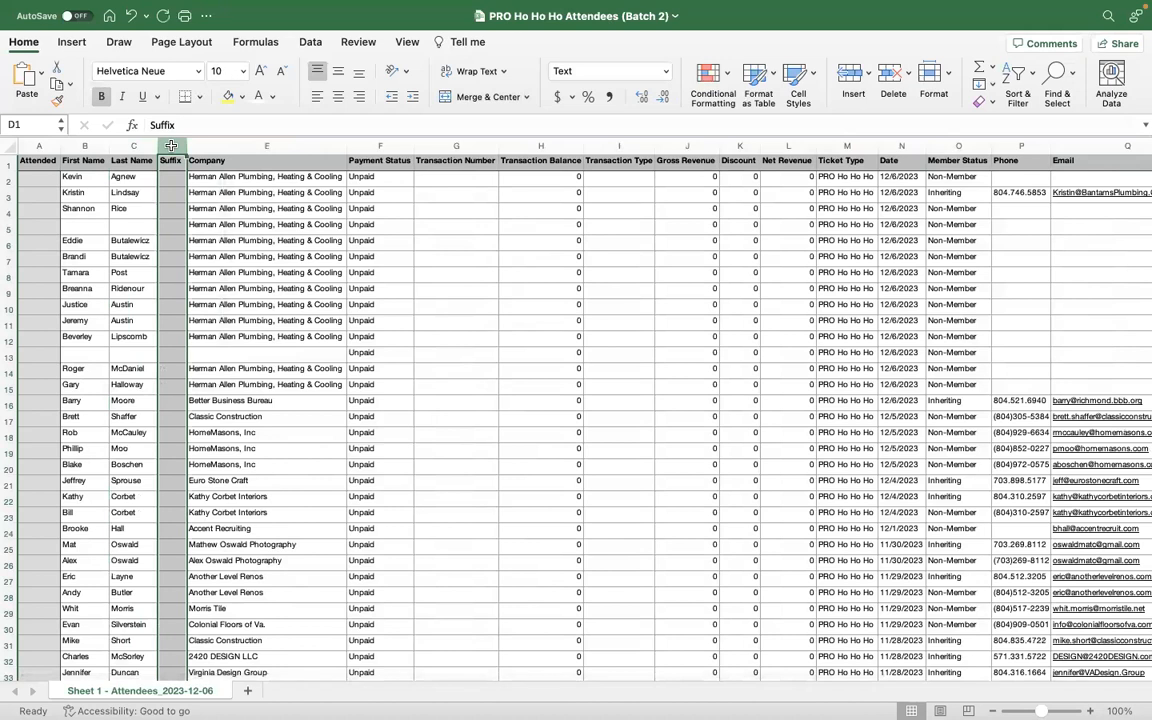
right_click(173, 145)
left_click(185, 230)
- Delete all columns after Company, from Payment Status through Purchaser and the blank columns up to S
left_click_drag(345, 146, 1016, 46)
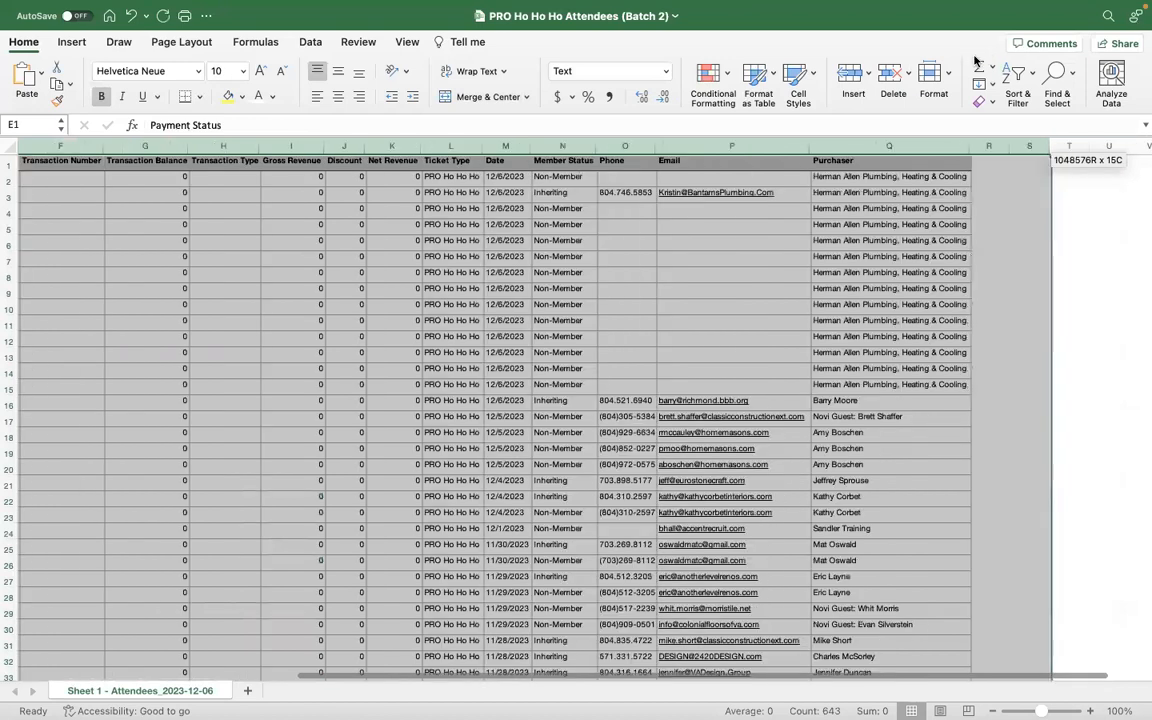
right_click(858, 145)
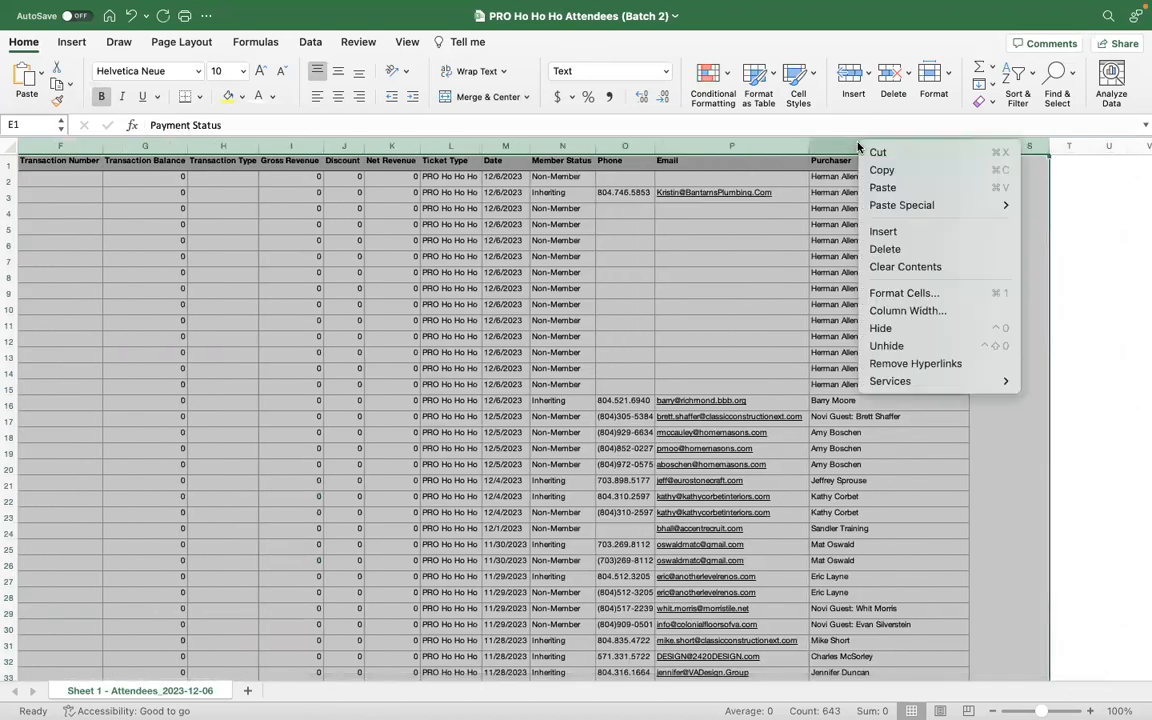
left_click(890, 254)
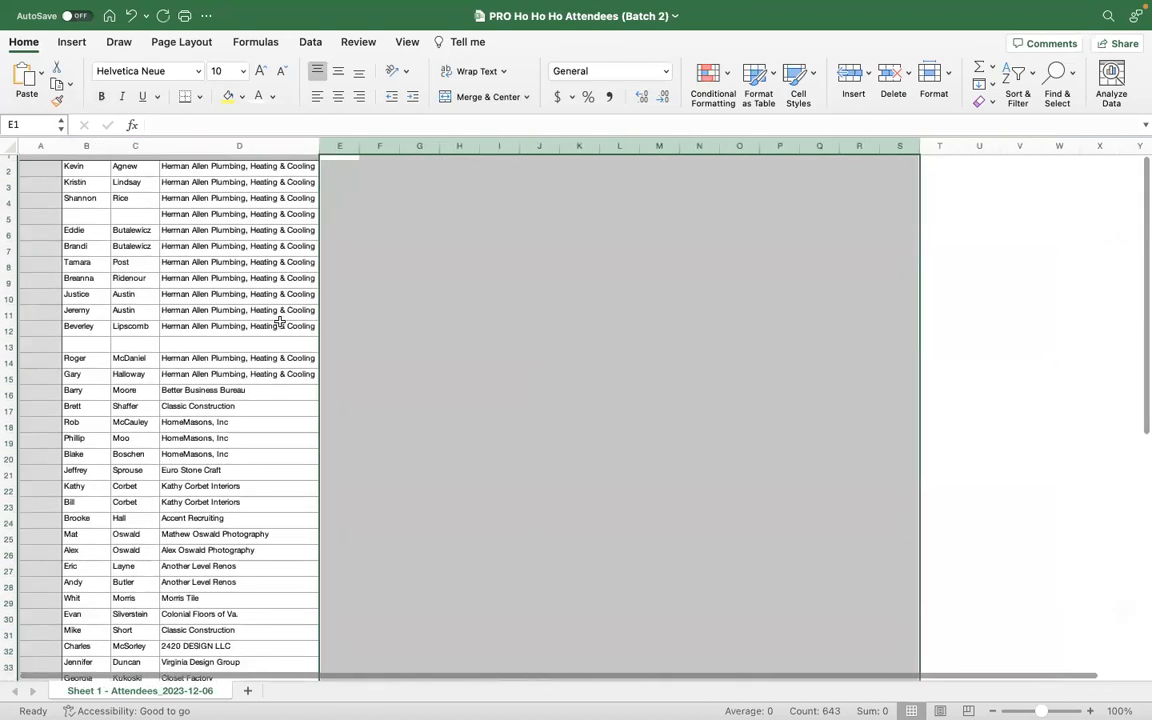
- Insert a copy of the Attended column before First Name and change its header to "Guest"
right_click(41, 147)
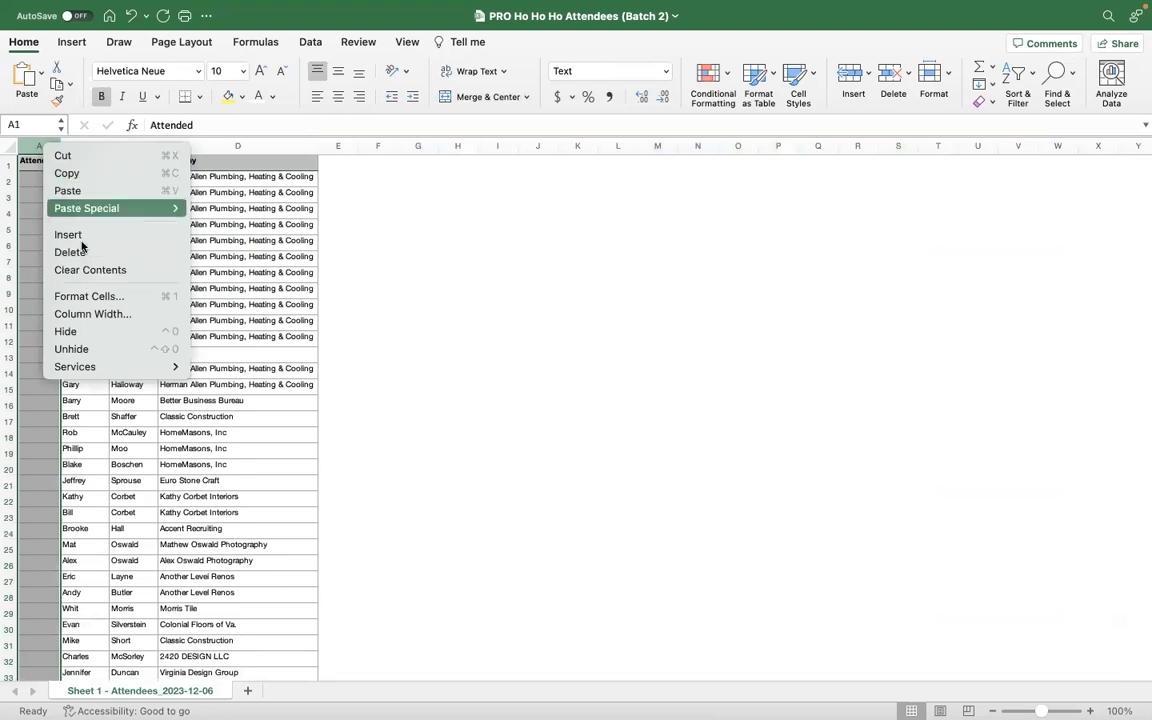
left_click(78, 174)
left_click(85, 147)
right_click(85, 147)
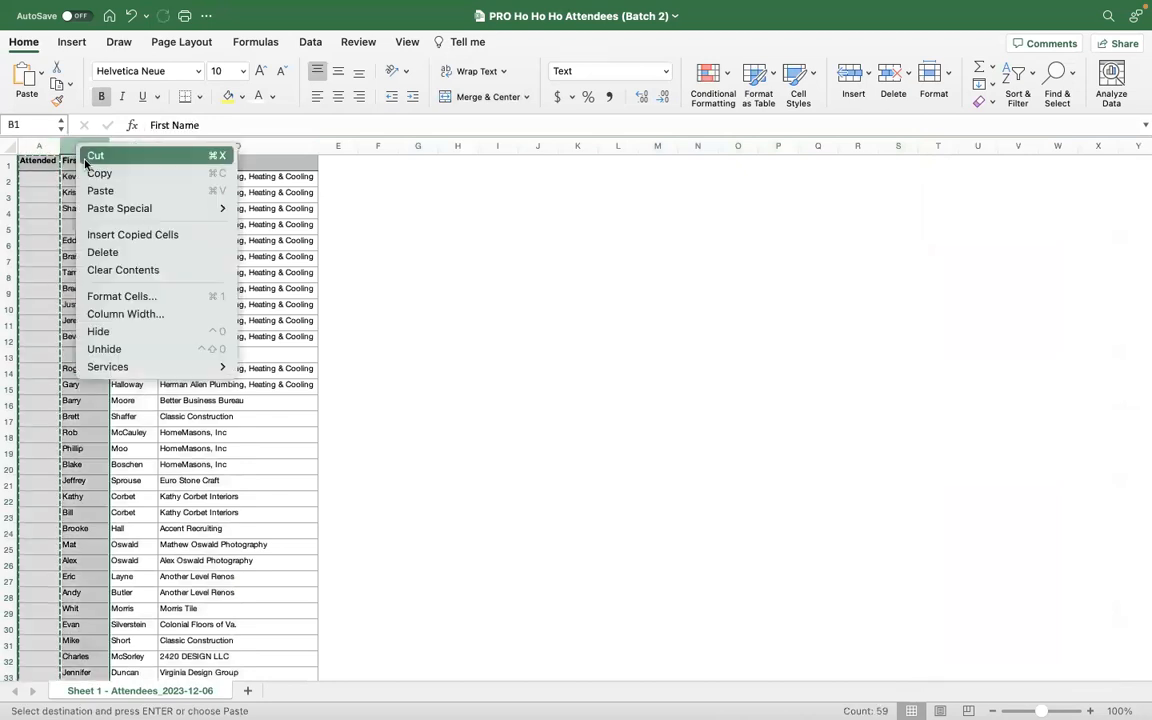
left_click(82, 236)
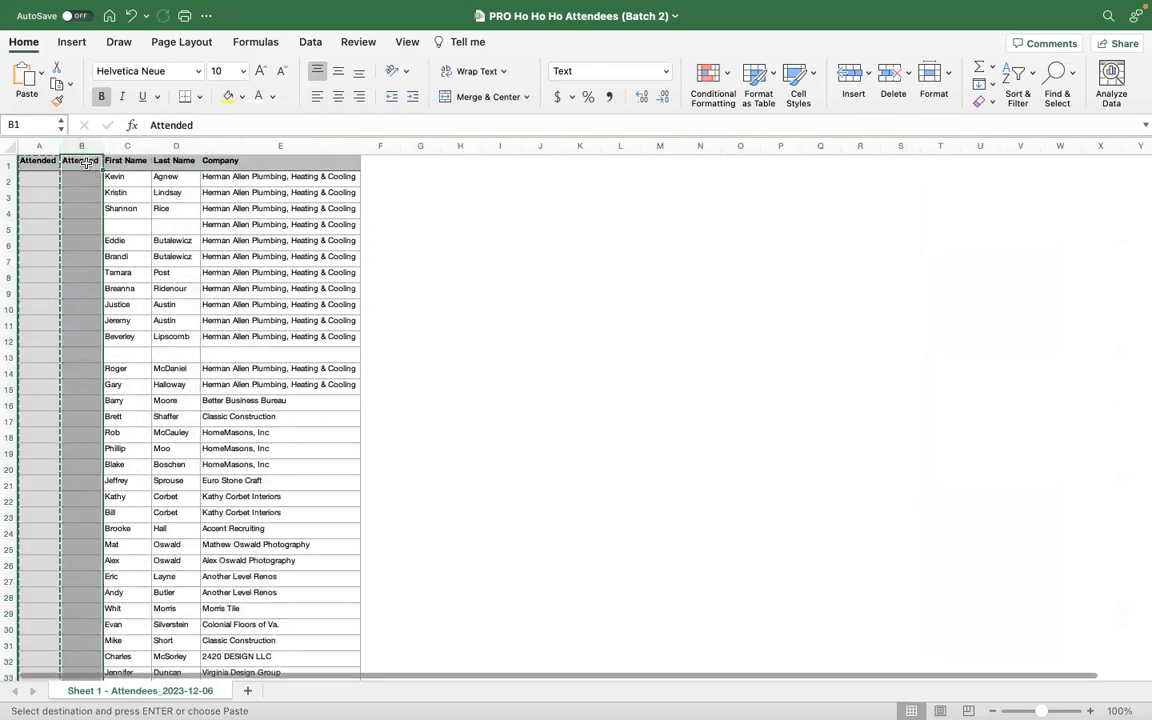
left_click(85, 163)
type("G")
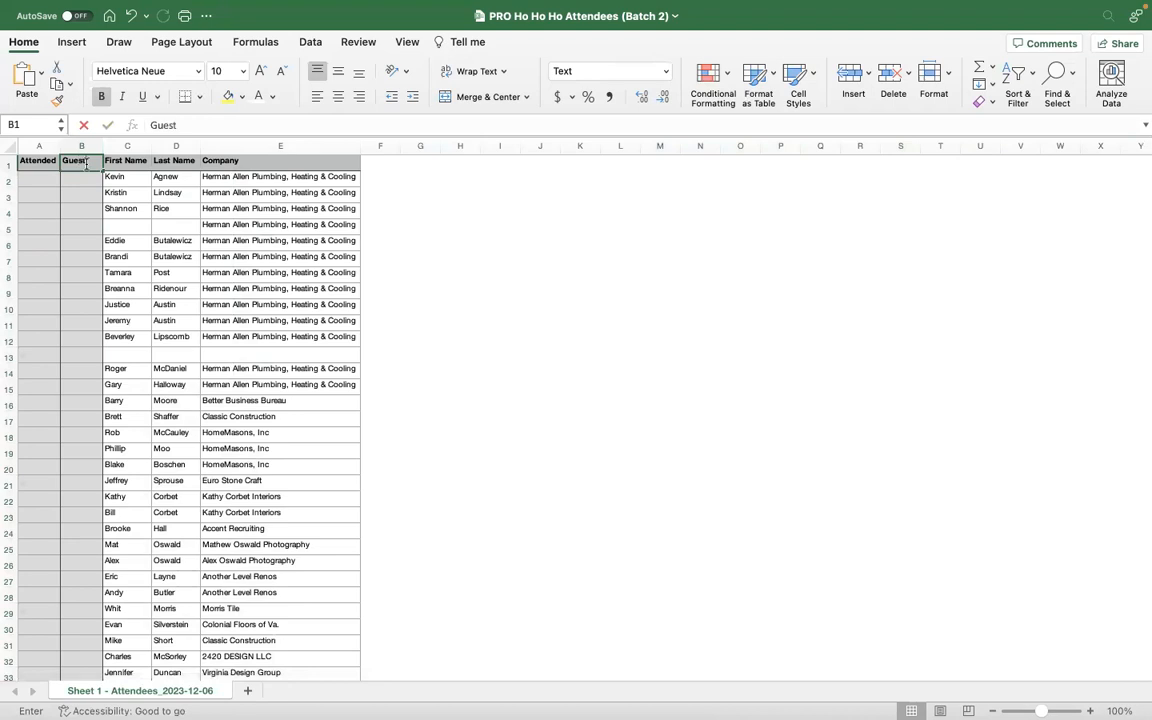
type("uest")
left_click(117, 176)
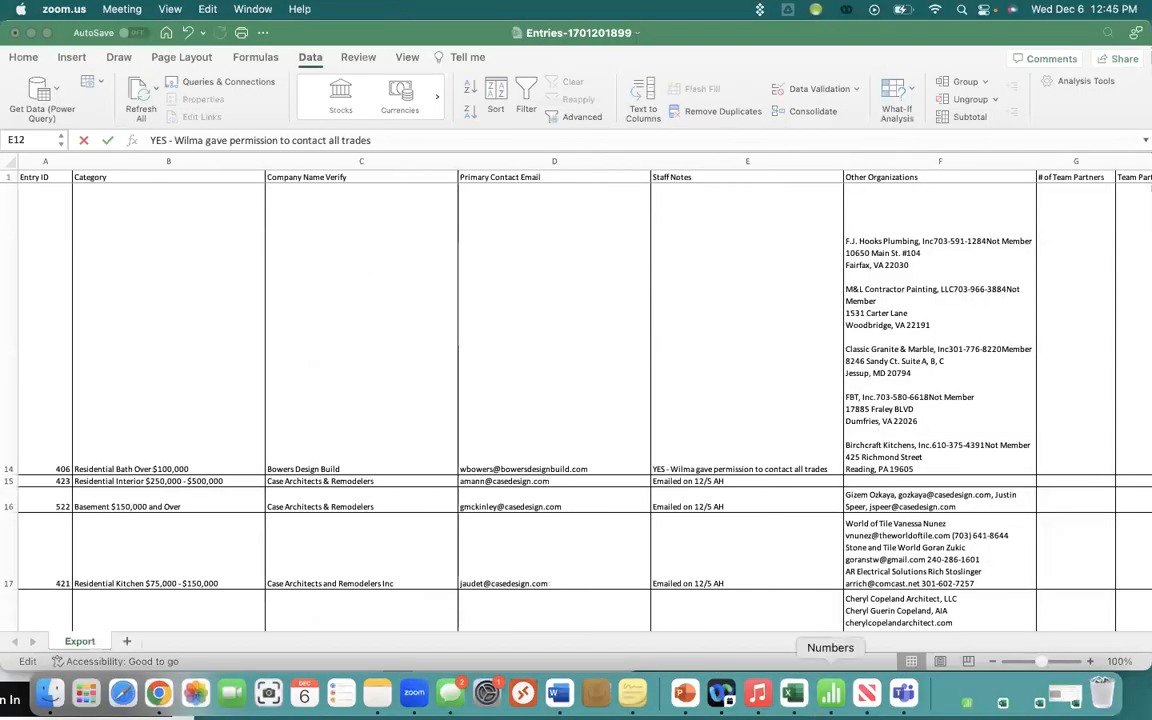
- Switch back to the "PRO Ho Ho Ho Attendees (Batch 2)" workbook in Excel and return to the top of its list
left_click(793, 692)
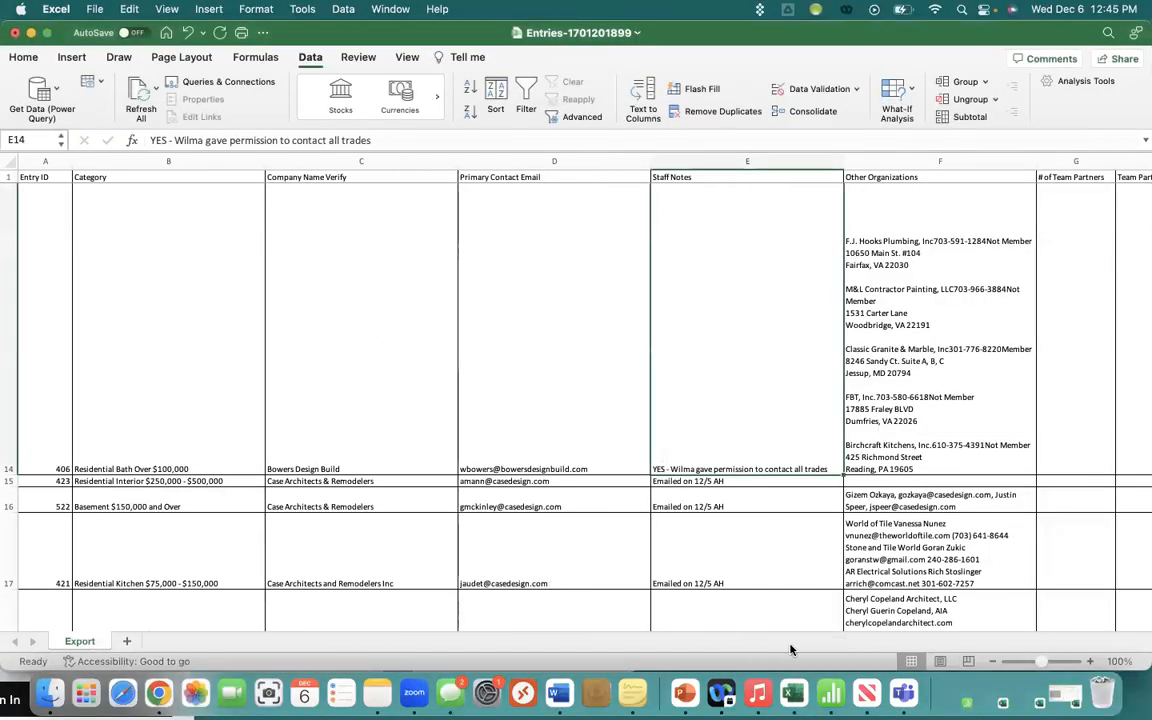
left_click(794, 692)
scroll(316, 316, "up", 2)
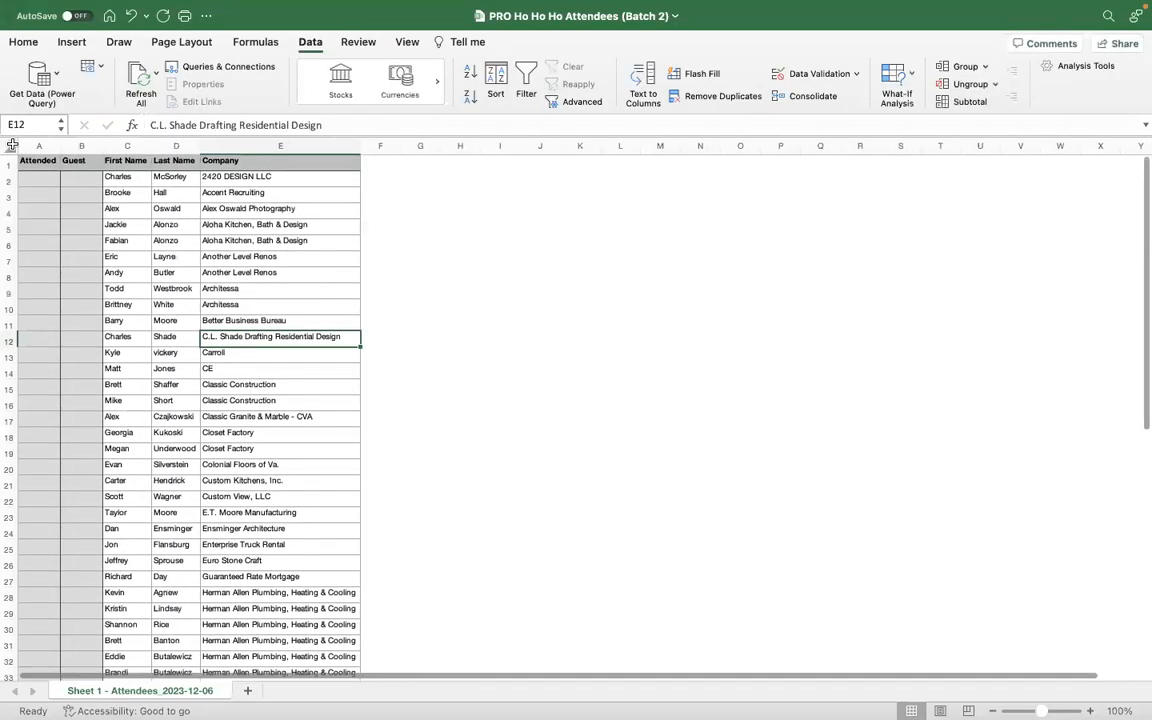
- Sort the attendee list in columns A to E by First Name from A to Z, keeping the header row
left_click(12, 146)
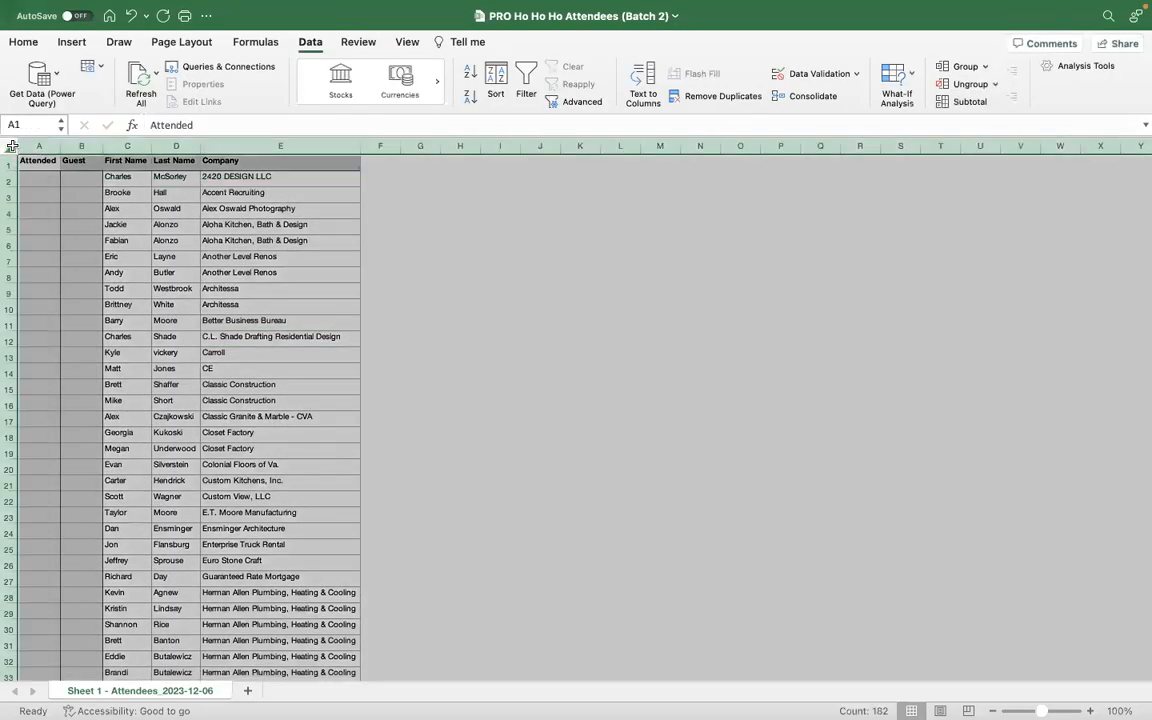
left_click_drag(39, 146, 303, 153)
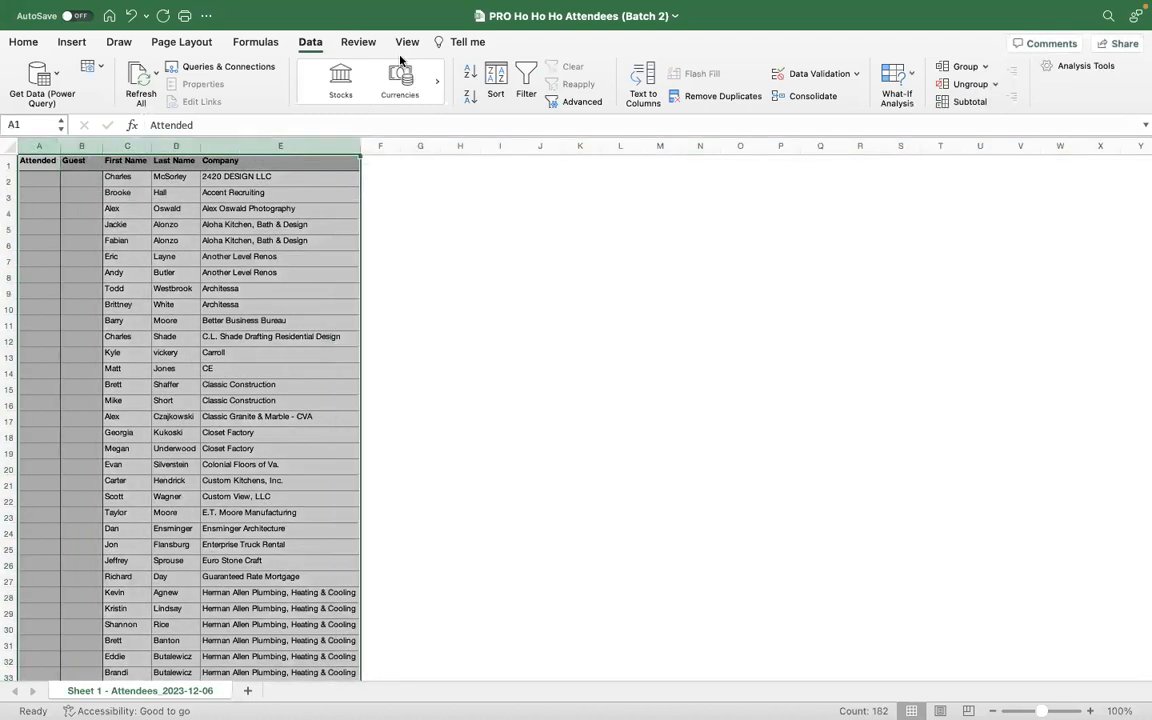
left_click(490, 86)
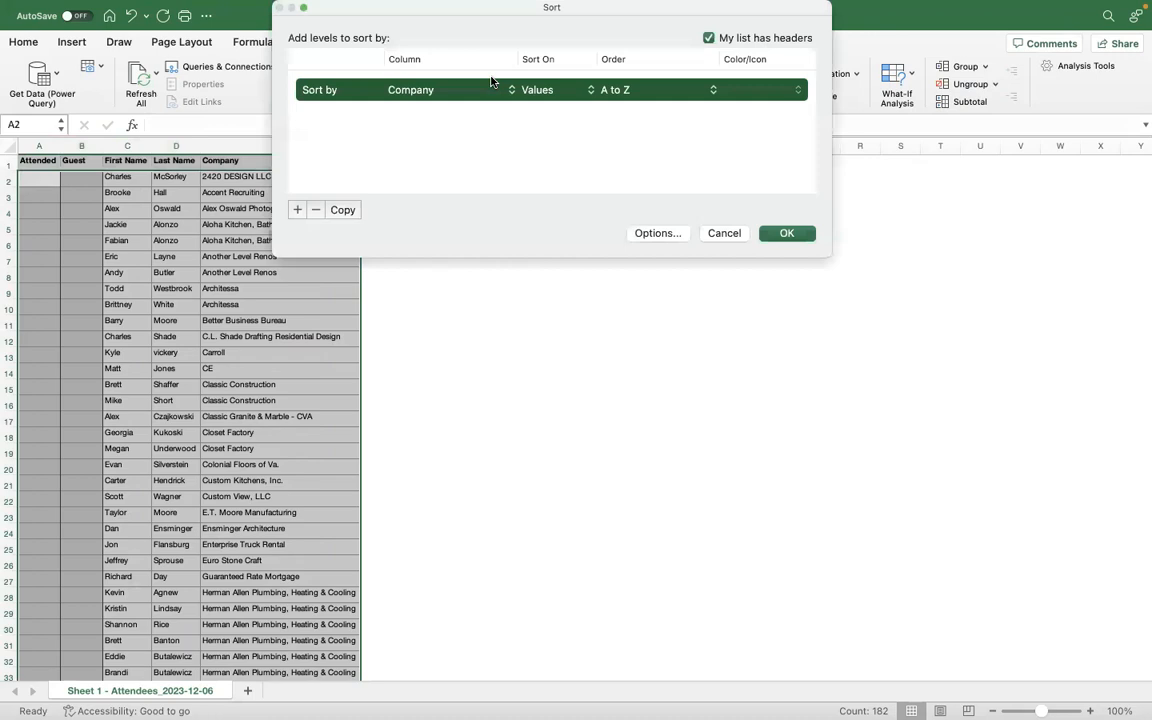
left_click(512, 92)
left_click(468, 57)
left_click(787, 233)
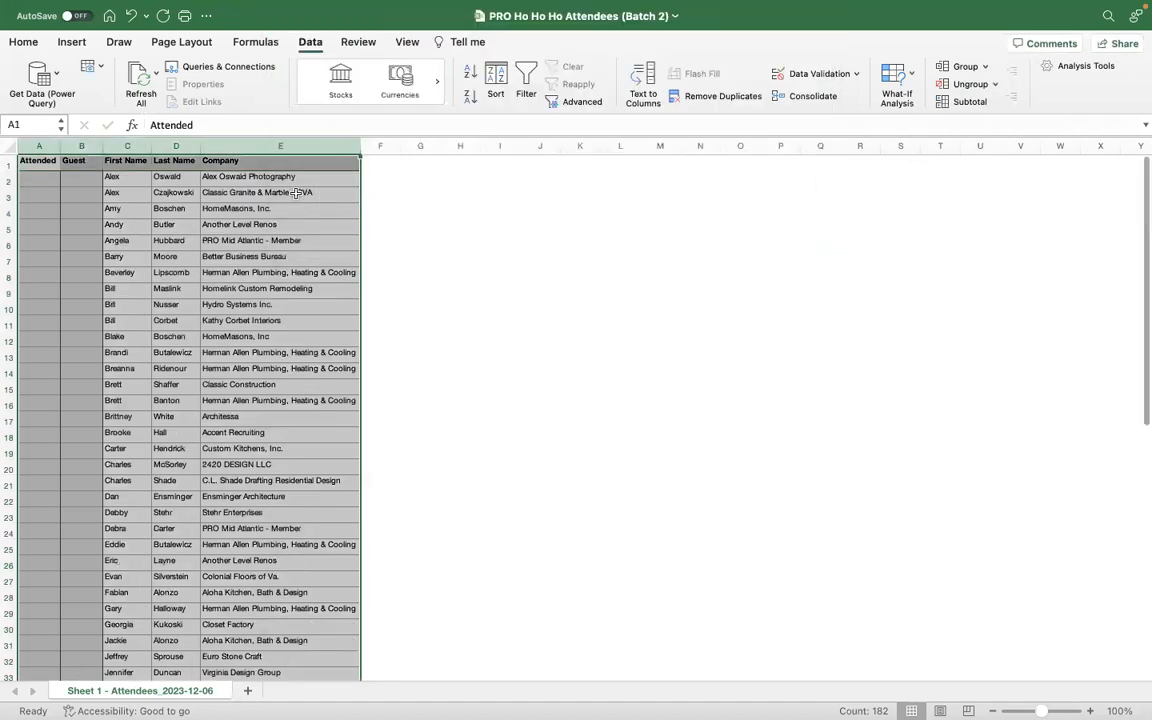
- Select the entire sheet and reapply the A to Z sort by First Name
left_click(12, 146)
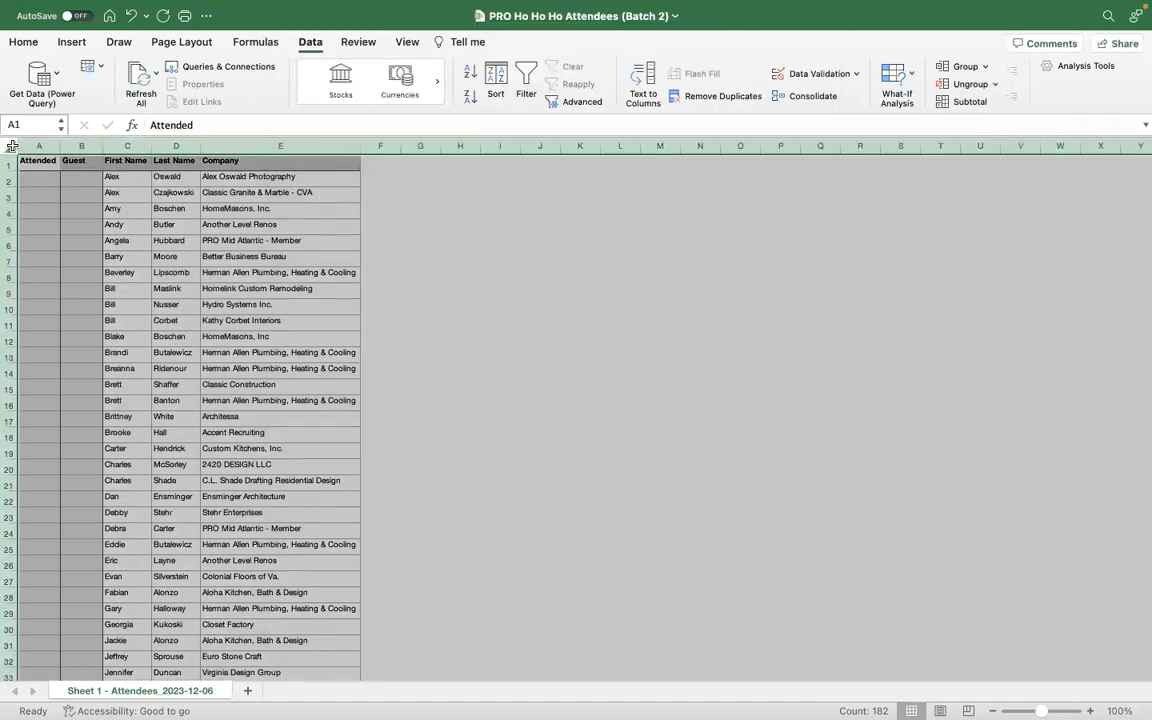
left_click(310, 42)
left_click(310, 42)
left_click(481, 93)
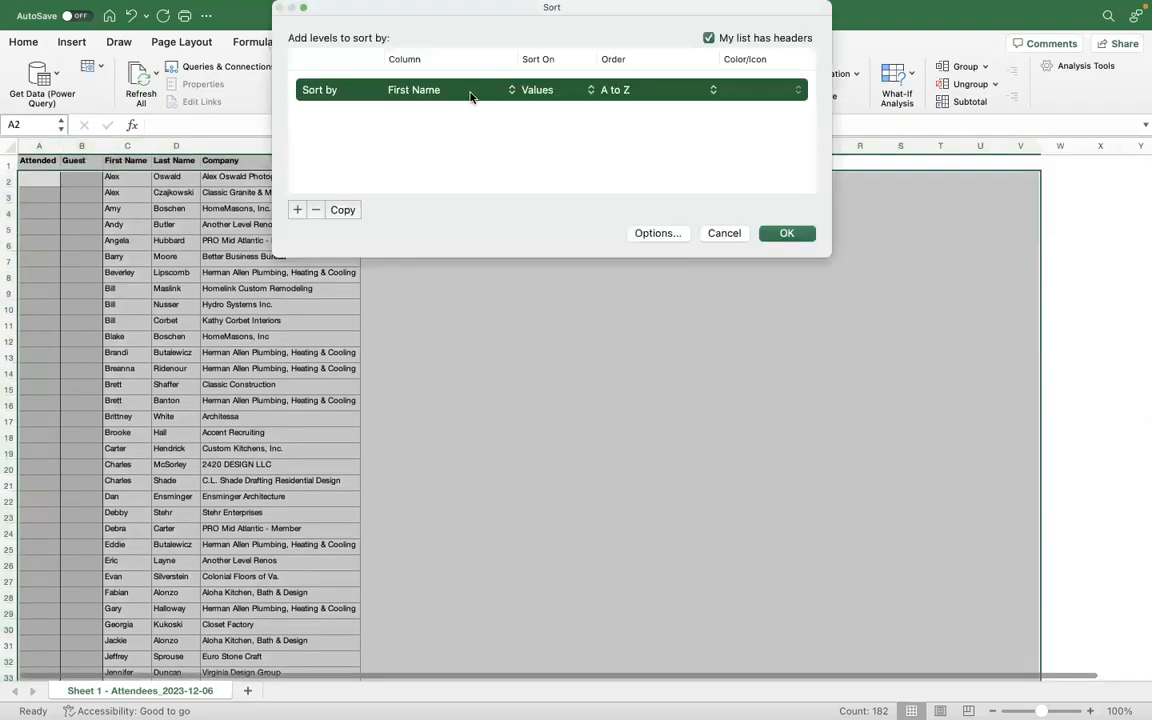
left_click(788, 233)
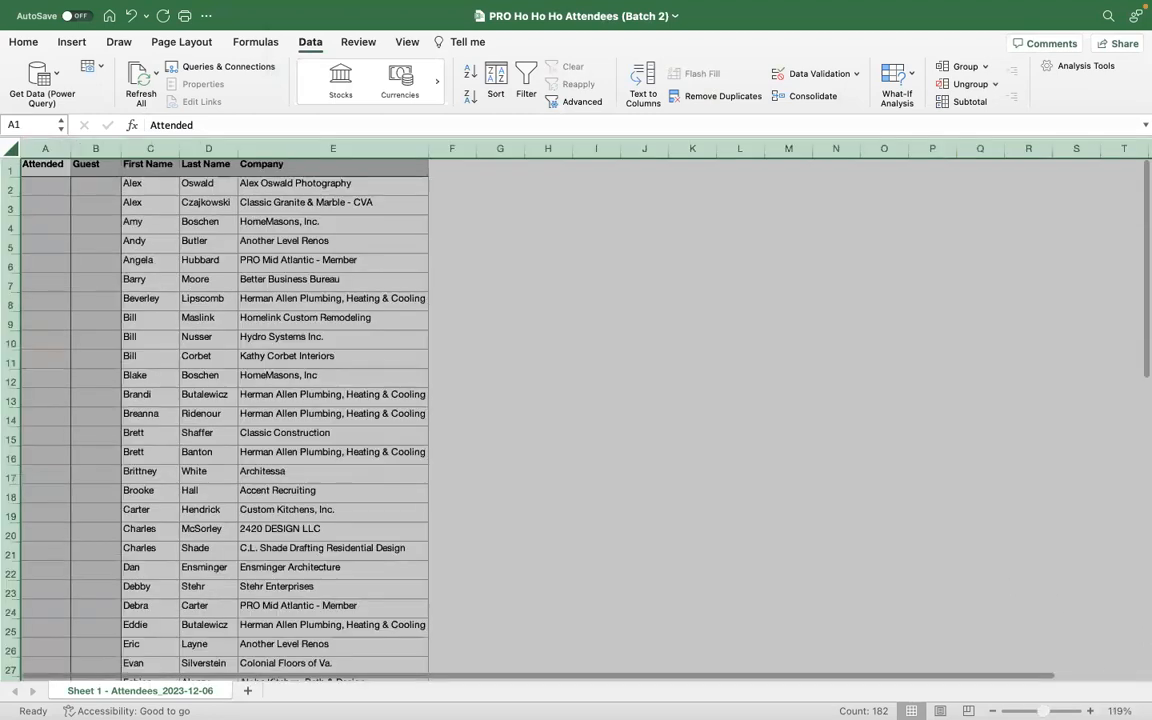
- Shorten the company in row 3 to "Classic Granite & Marble" by removing the "- CVA" ending
scroll(665, 438, "up", 6)
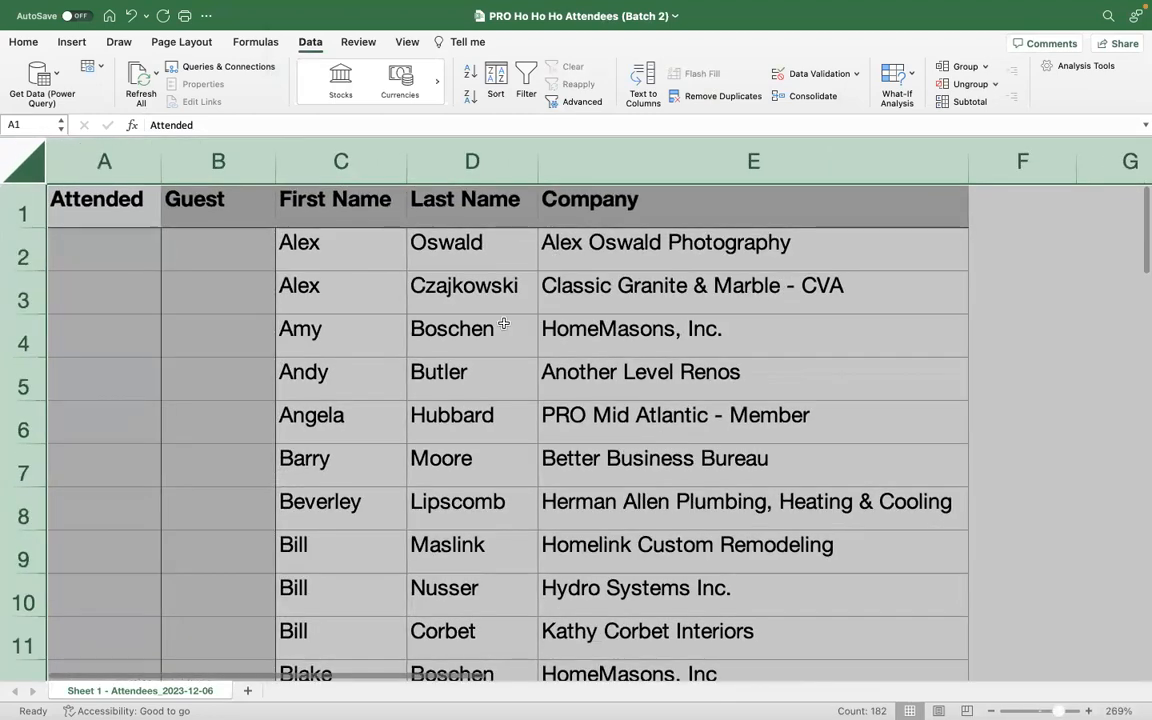
left_click(840, 293)
double_click(856, 288)
key("BackSpace")
key("BackSpace")
key("BackSpace")
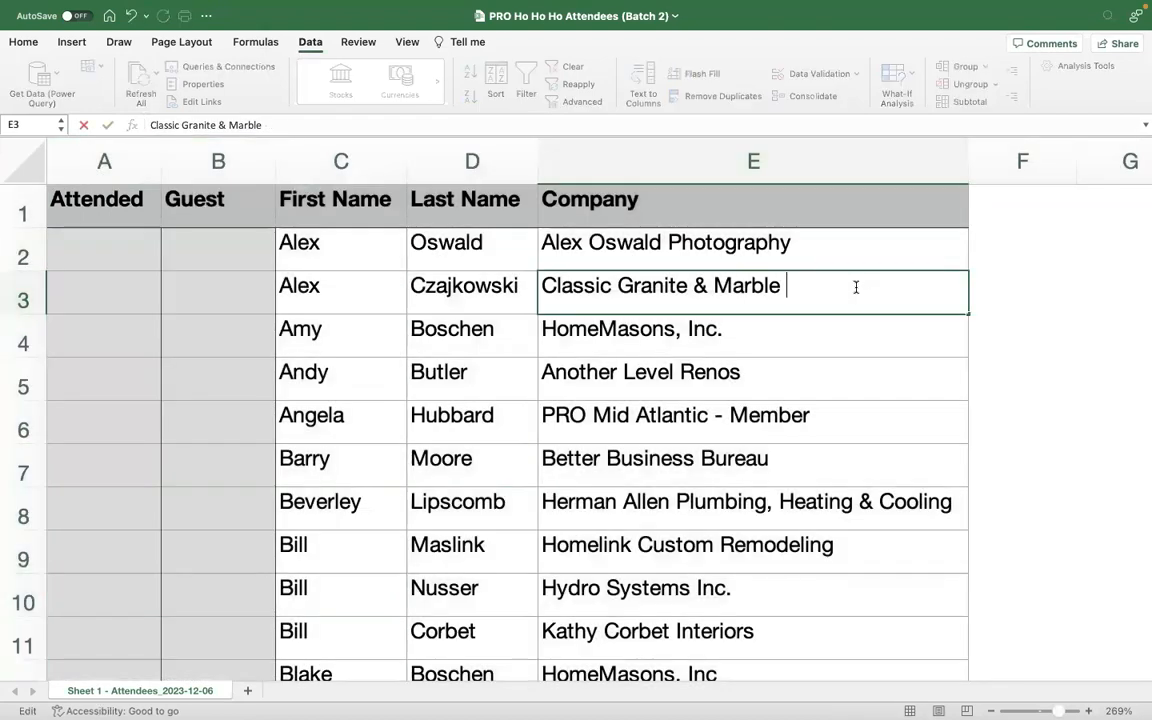
key("Return")
- Try to trim the "- Member" ending from the PRO Mid Atlantic company entry in row 6
scroll(828, 370, "down", 3)
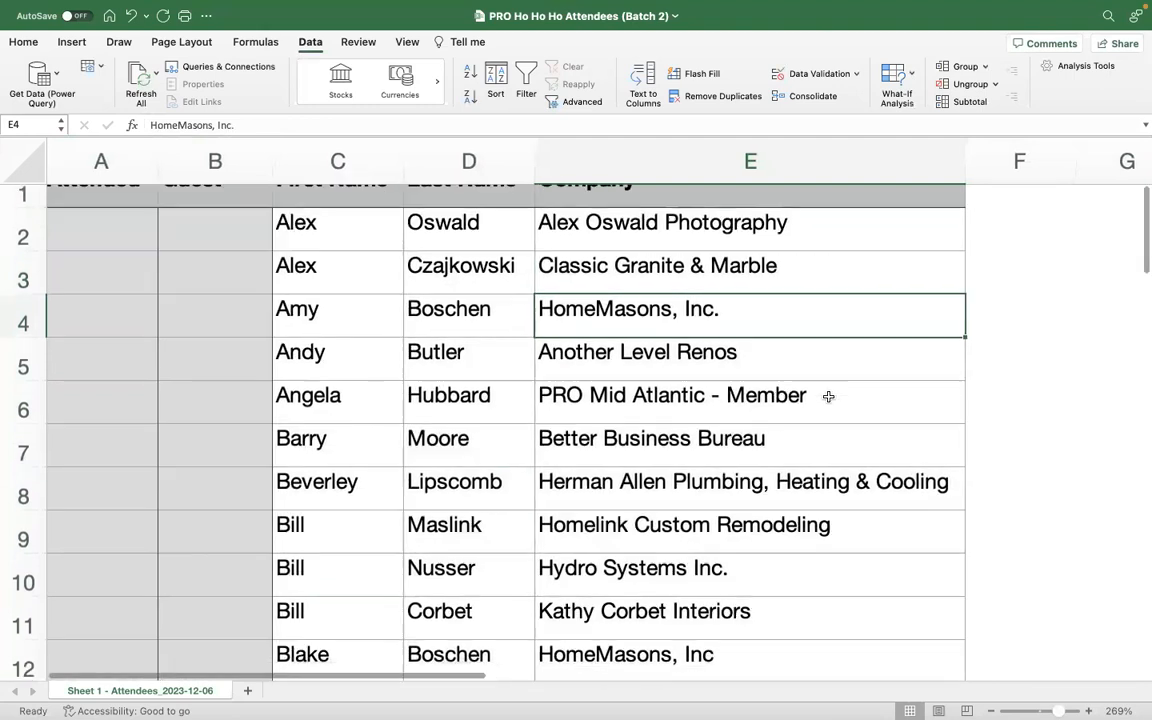
left_click(815, 355)
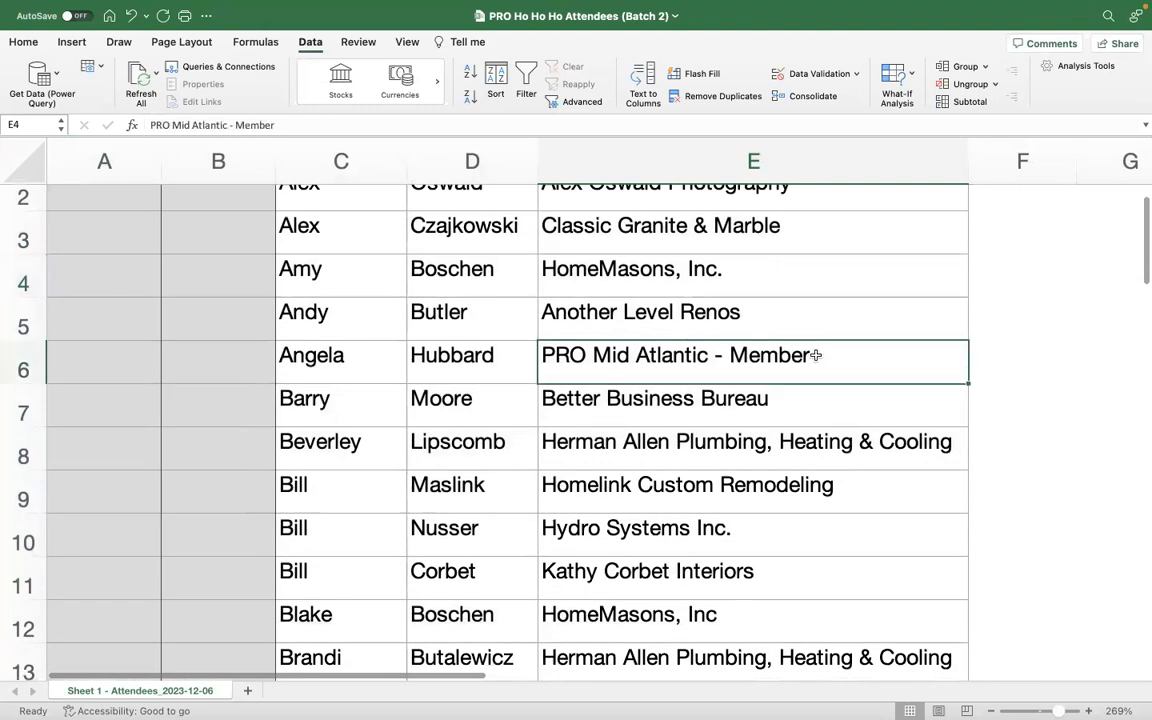
double_click(815, 355)
key("BackSpace")
key("BackSpace")
key("BackSpace")
key("BackSpace")
key("BackSpace")
key("BackSpace")
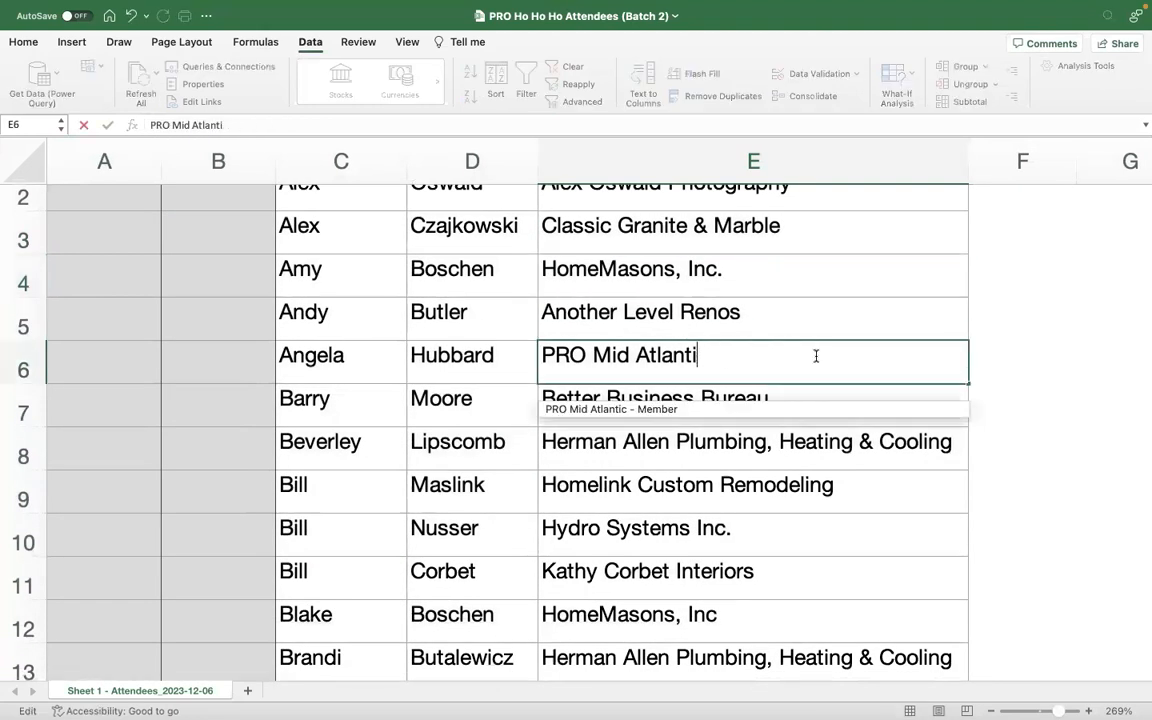
- Delete the entire PRO Mid Atlantic attendee row, row 6, from the list
left_click(21, 368)
right_click(21, 368)
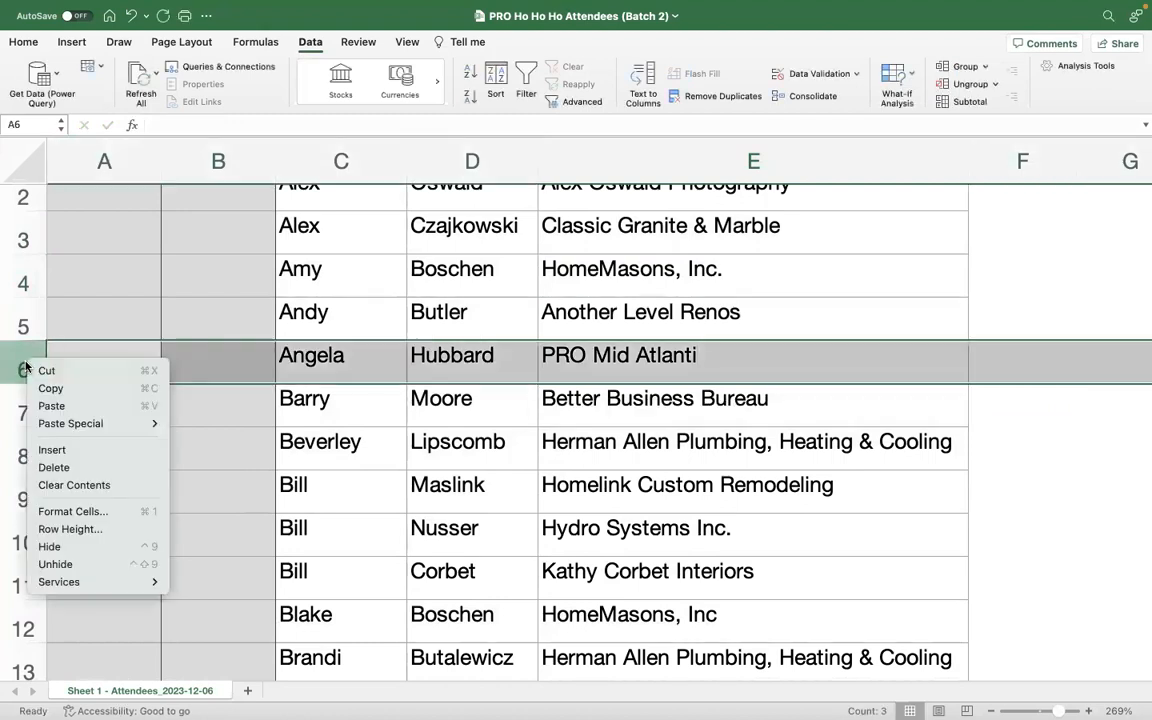
left_click(54, 467)
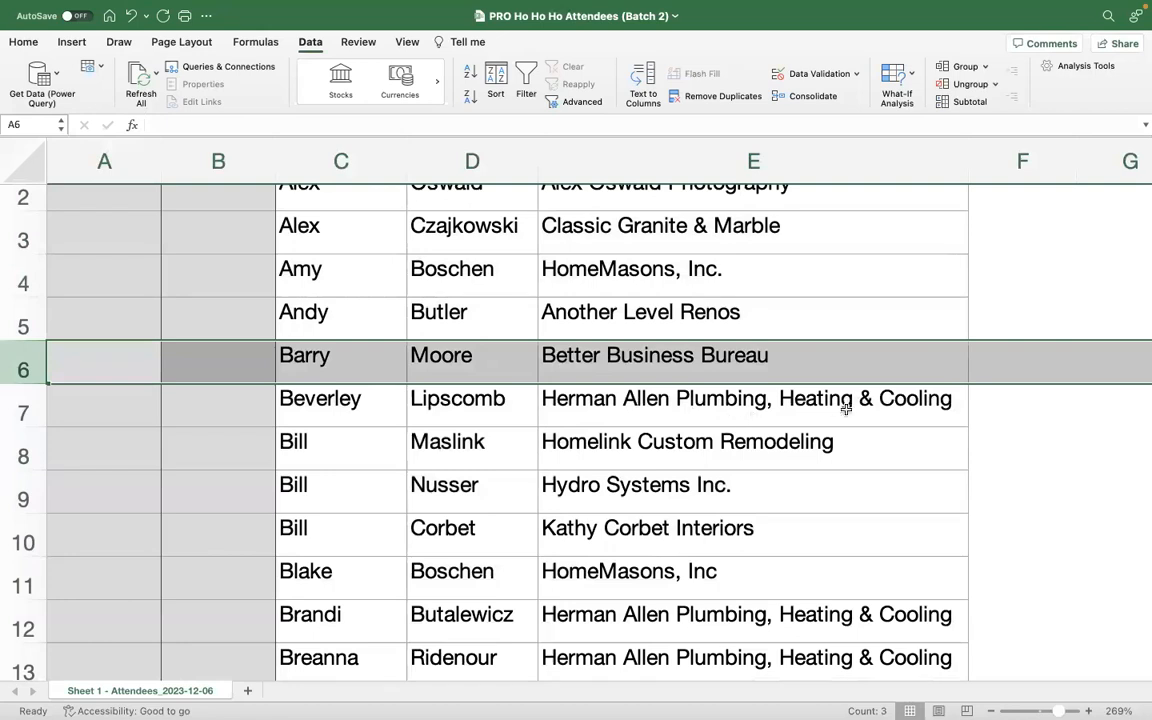
- Copy the company name "Homelink Custom Remodeling" from cell E8
scroll(655, 491, "down", 3)
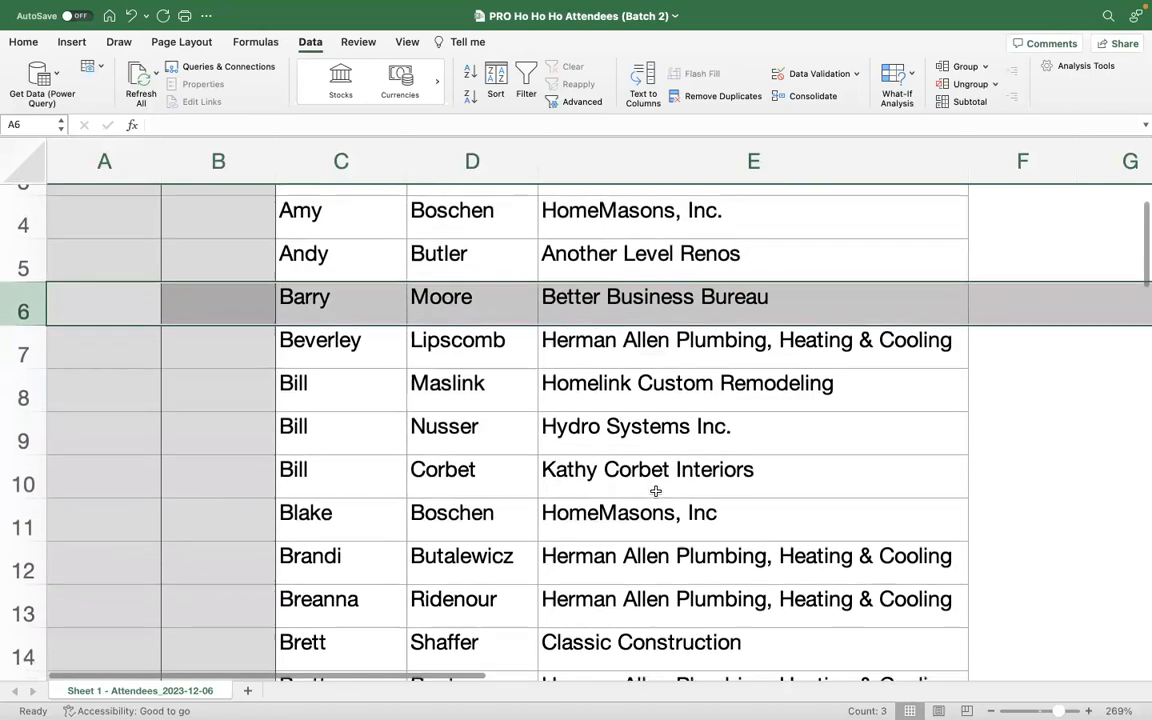
left_click(610, 337)
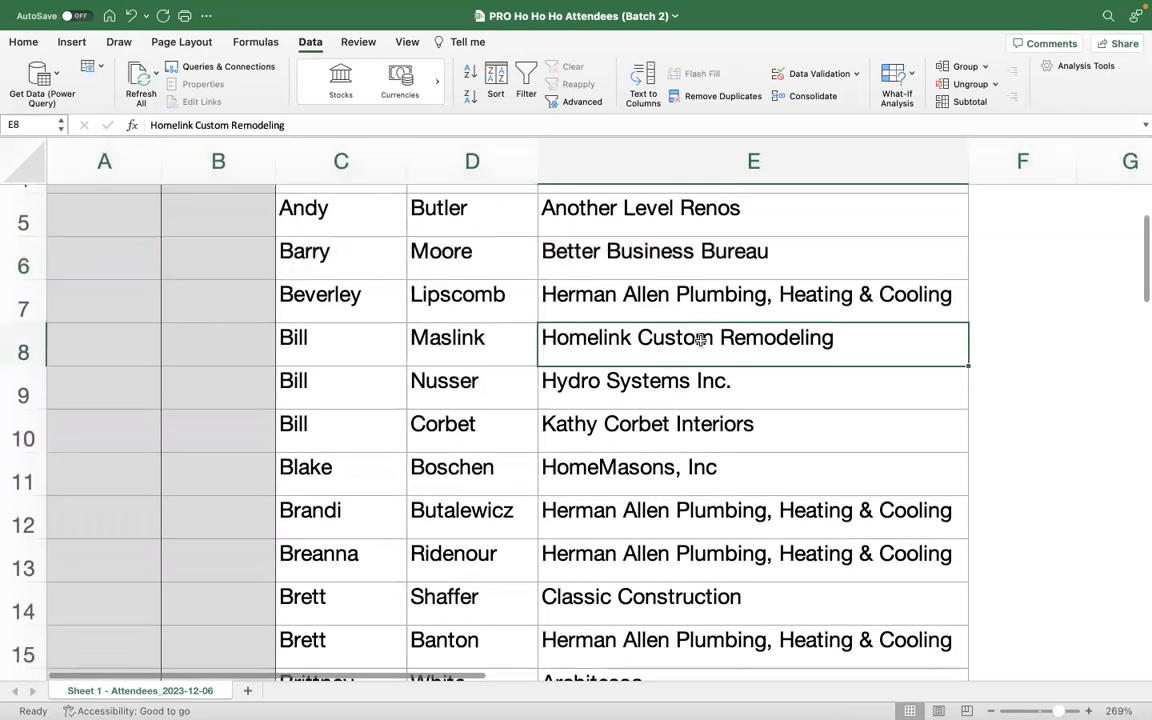
key("super+c")
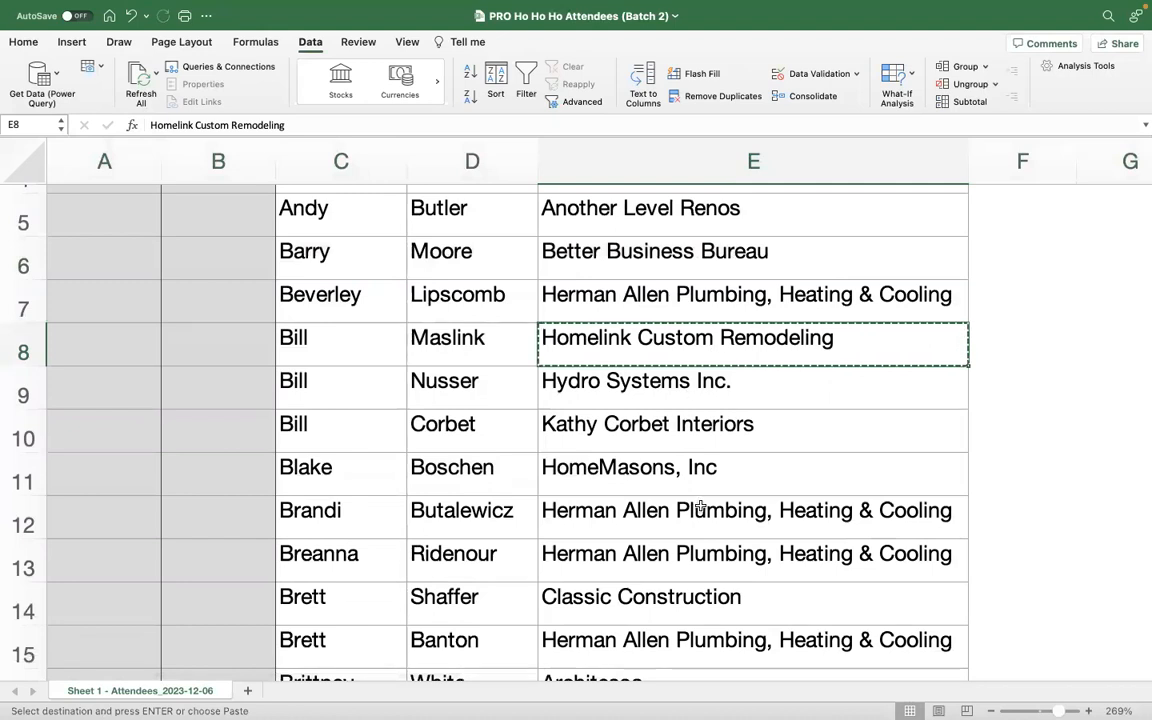
- Change the capitalization of the company in cell E19 so it reads "2420 Design LLC"
scroll(700, 508, "down", 1)
scroll(700, 508, "down", 3)
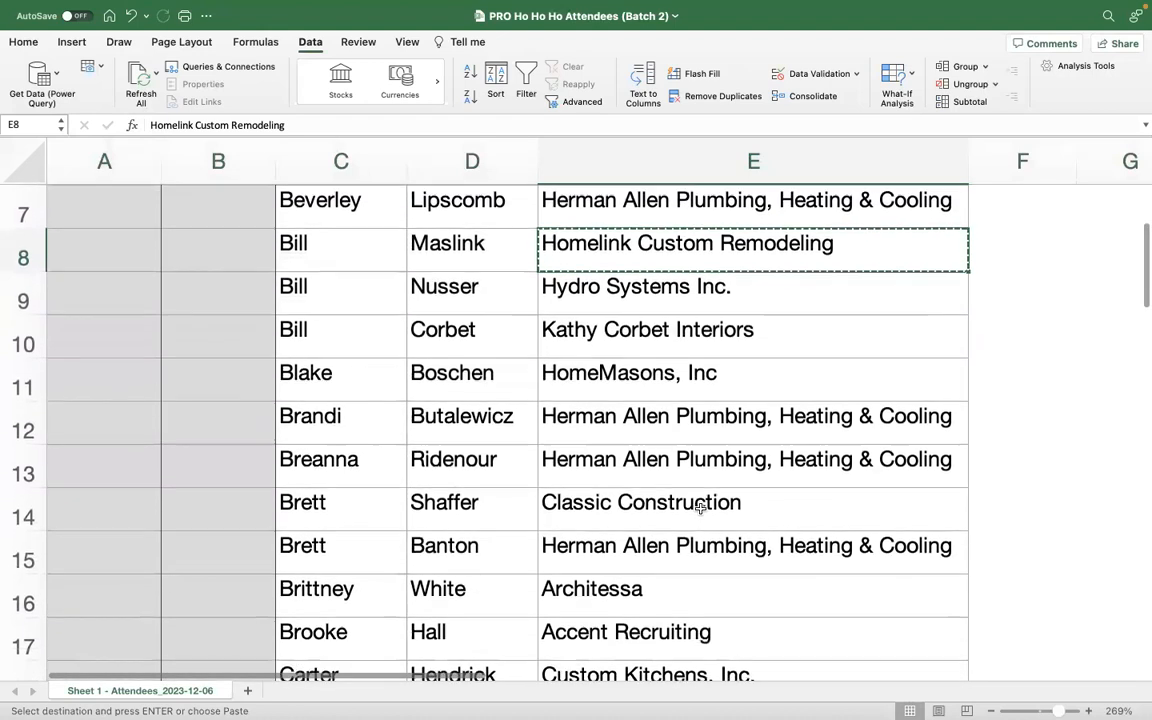
scroll(700, 508, "down", 3)
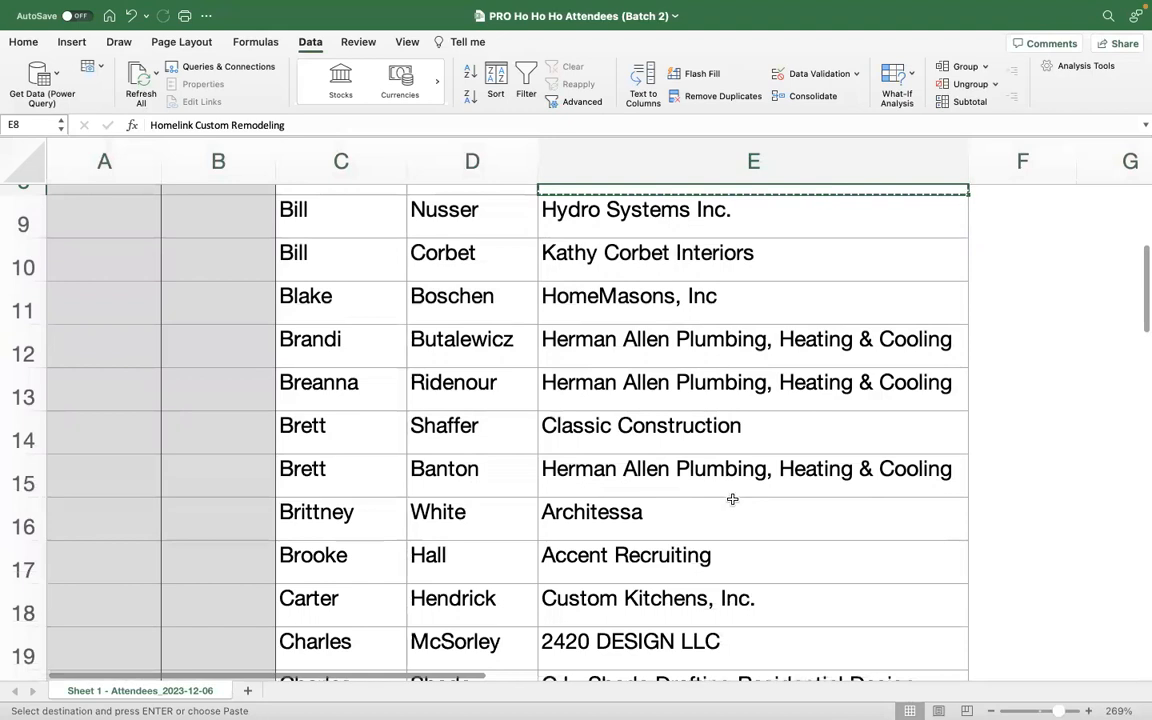
scroll(737, 521, "down", 3)
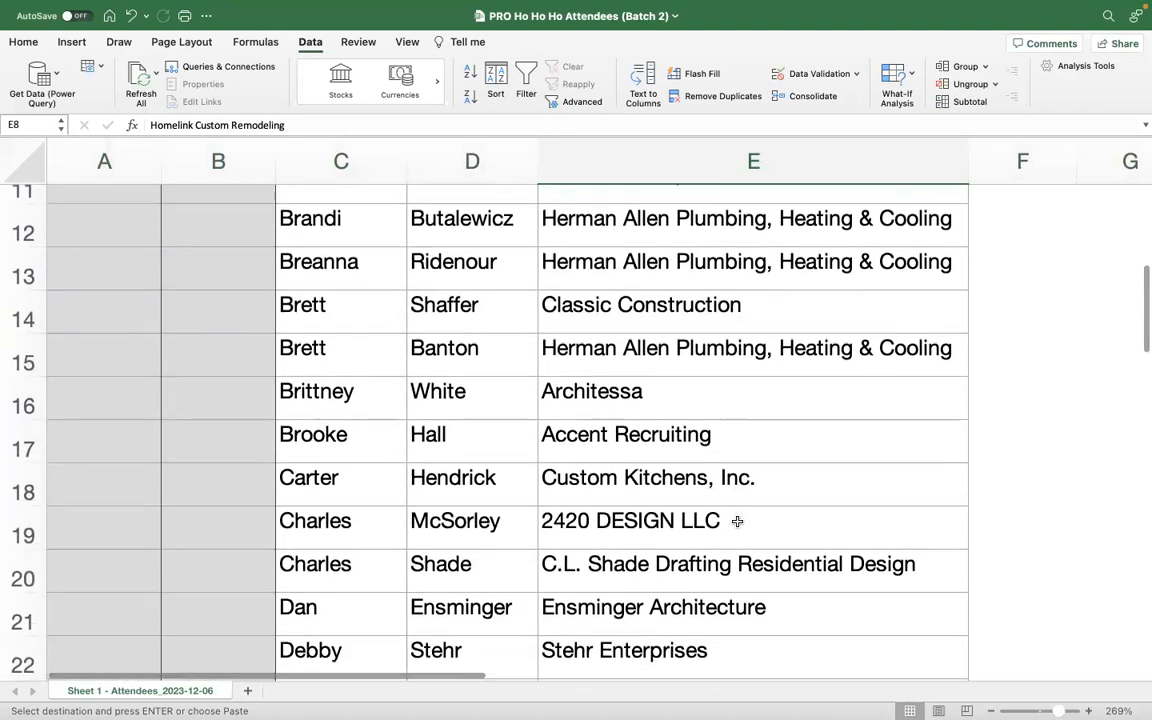
double_click(671, 496)
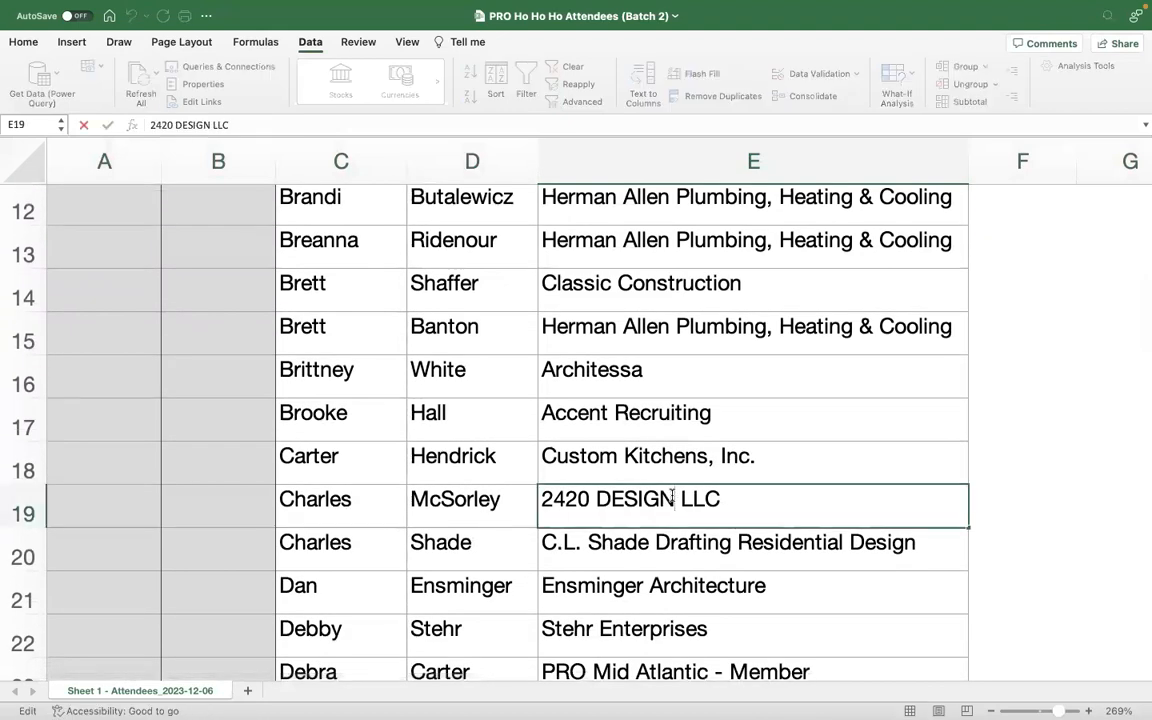
left_click_drag(672, 497, 618, 496)
type("esign")
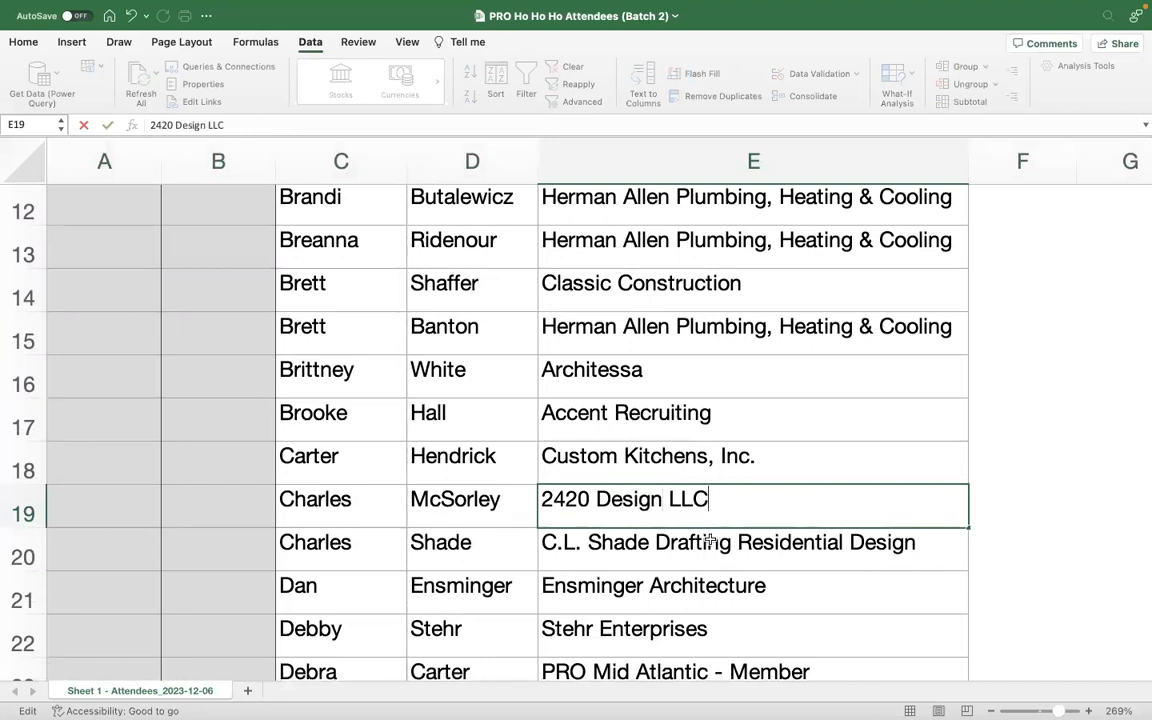
- Shorten the company in cell E20 to "C.L. Shade Drafting" by removing "Residential Design"
double_click(741, 540)
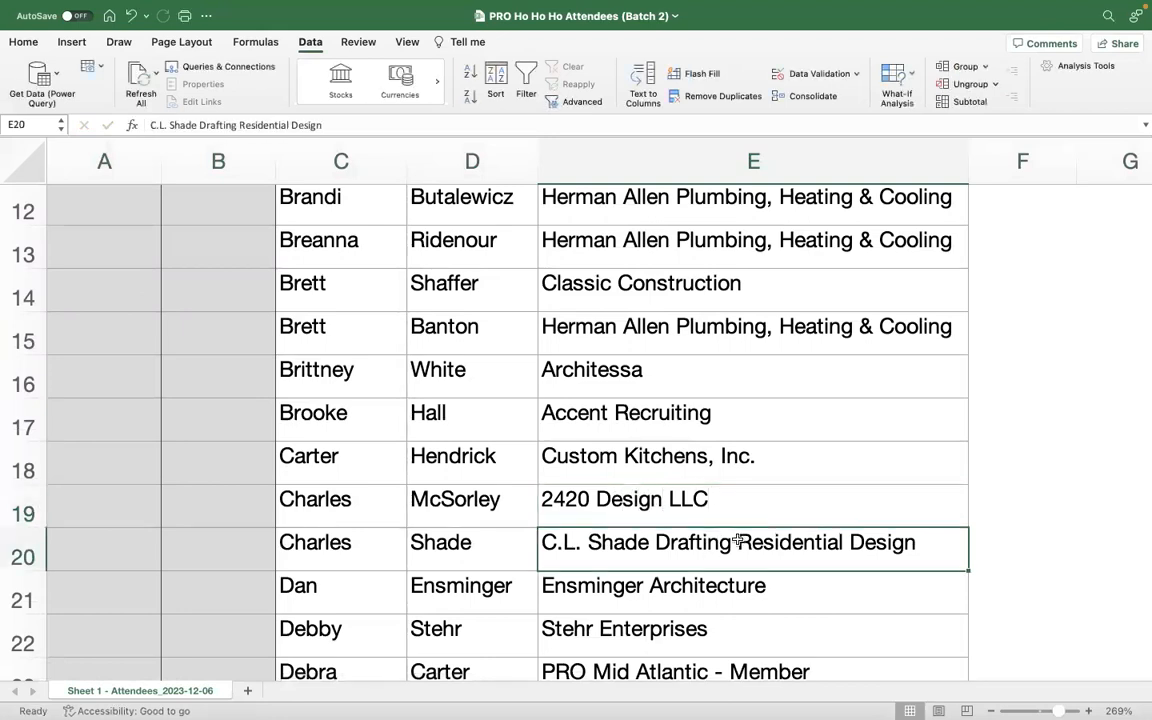
left_click_drag(734, 540, 925, 520)
key("BackSpace")
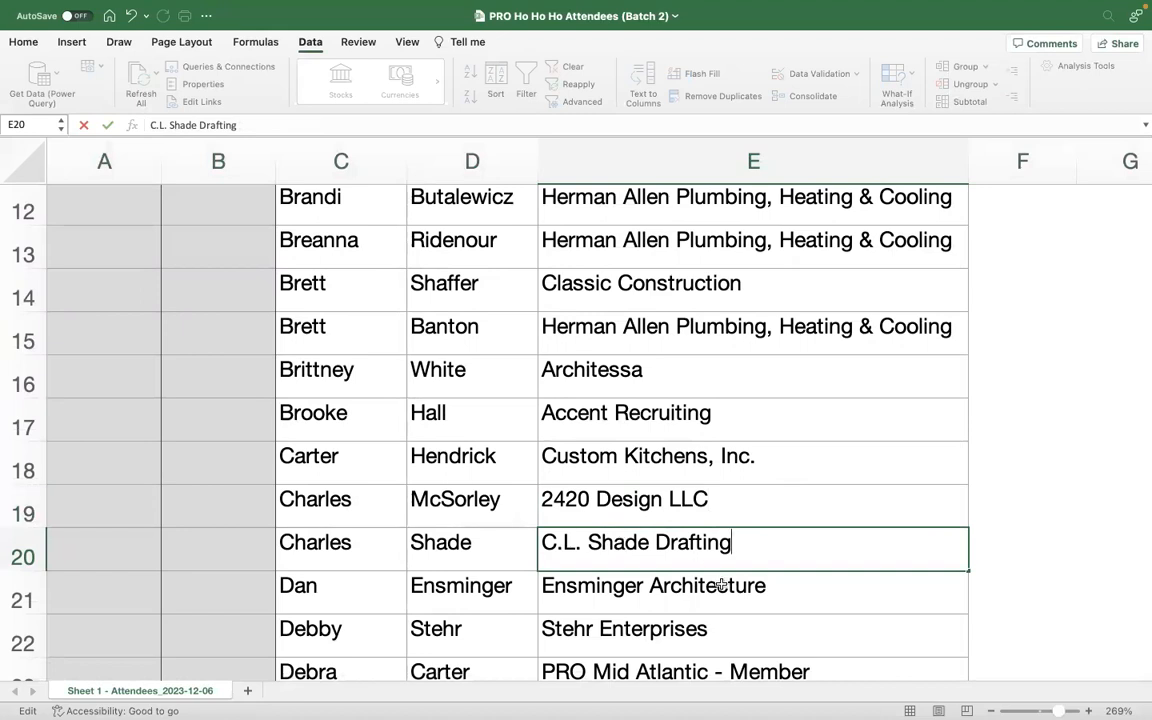
- Remove the "- Member" ending from the company in cell E23, leaving "PRO Mid Atlantic"
scroll(722, 585, "down", 4)
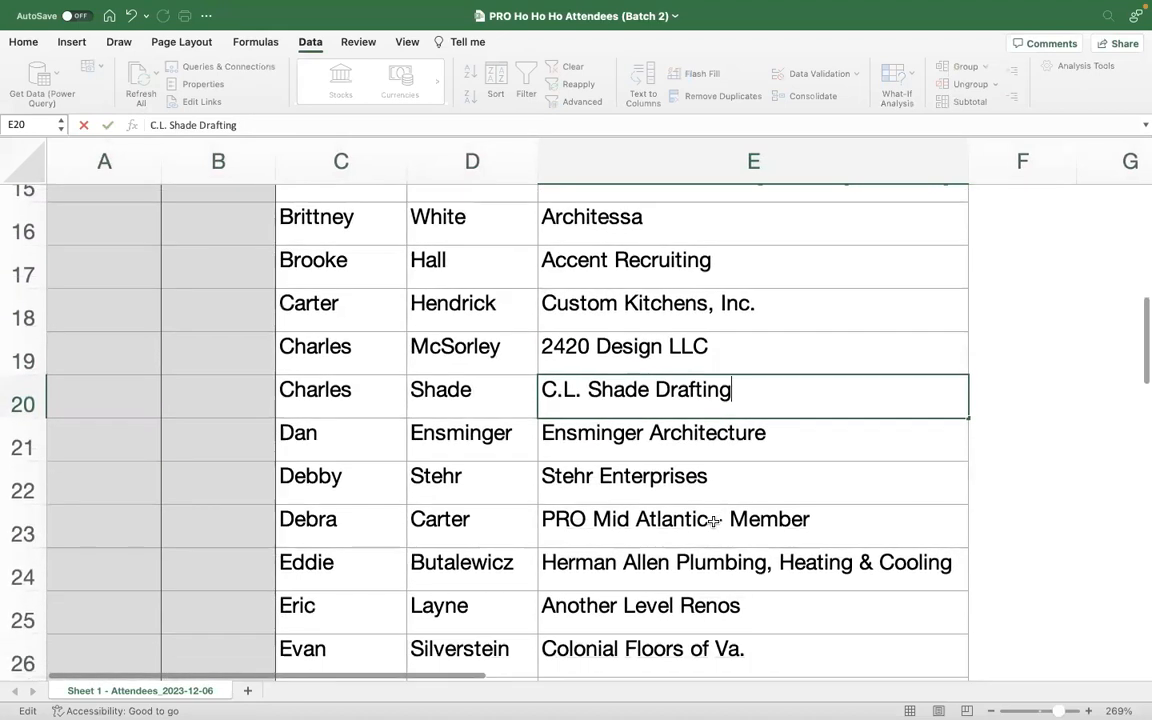
left_click(714, 520)
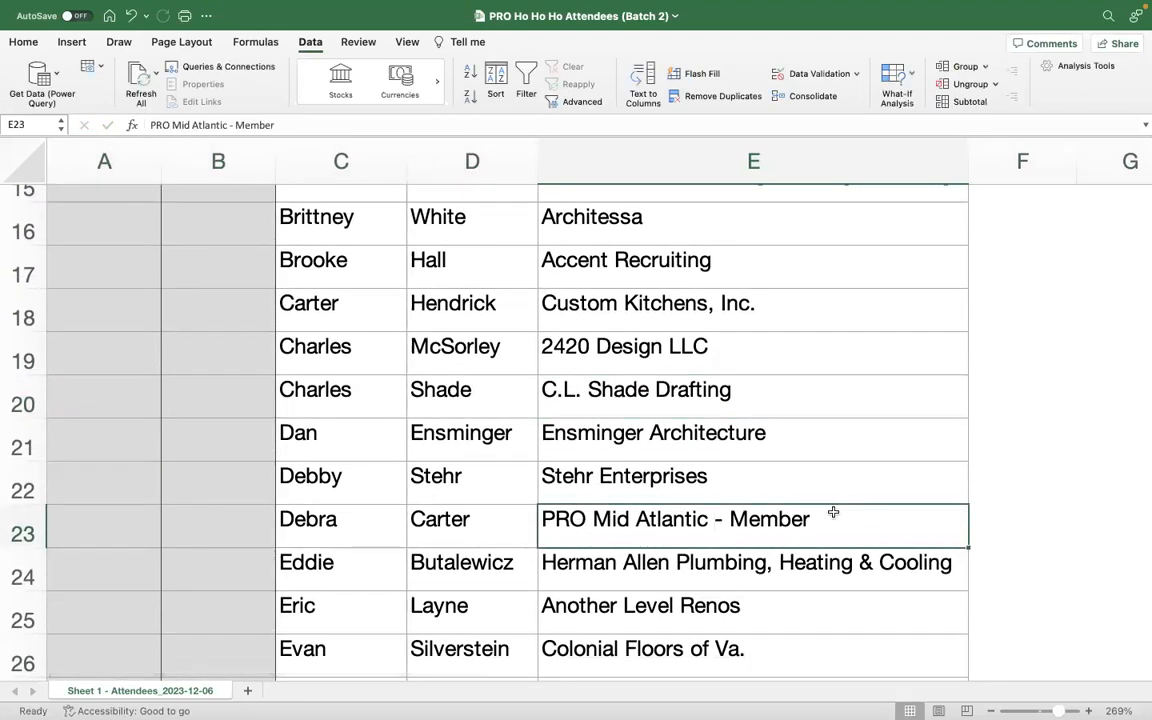
double_click(736, 519)
left_click_drag(714, 519, 827, 522)
key("BackSpace")
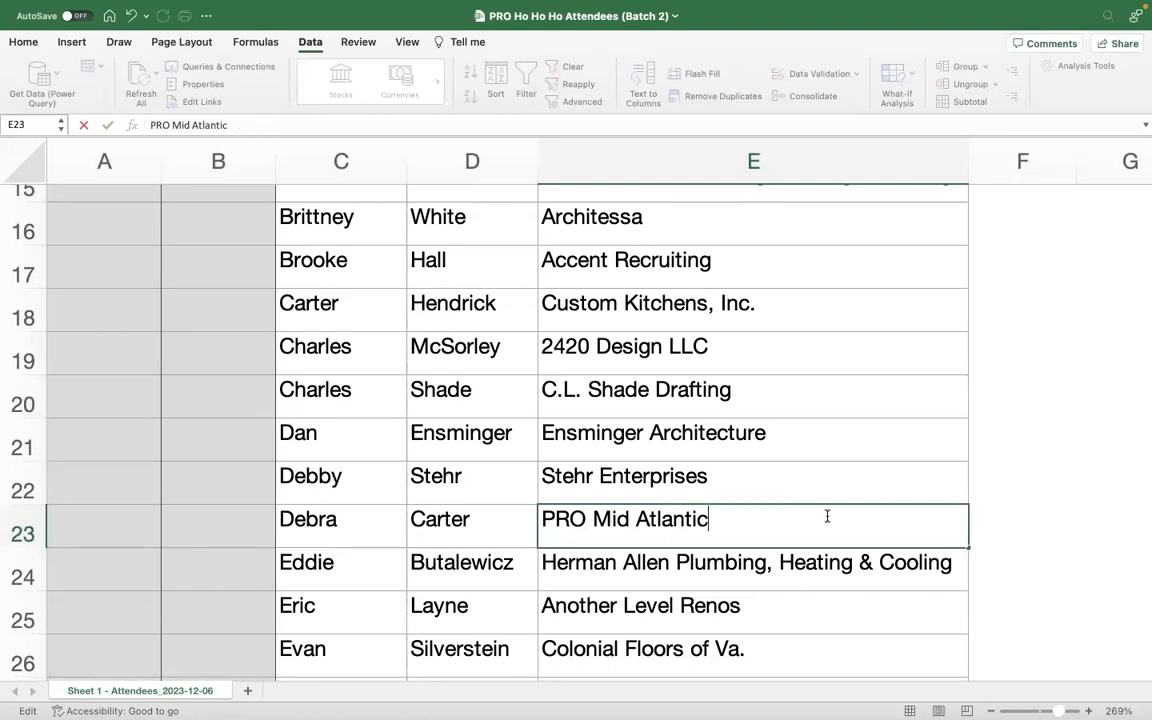
- Replace the abbreviated "Homelink" company entry in cell E38 with the copied "Homelink Custom Remodeling"
scroll(833, 570, "down", 3)
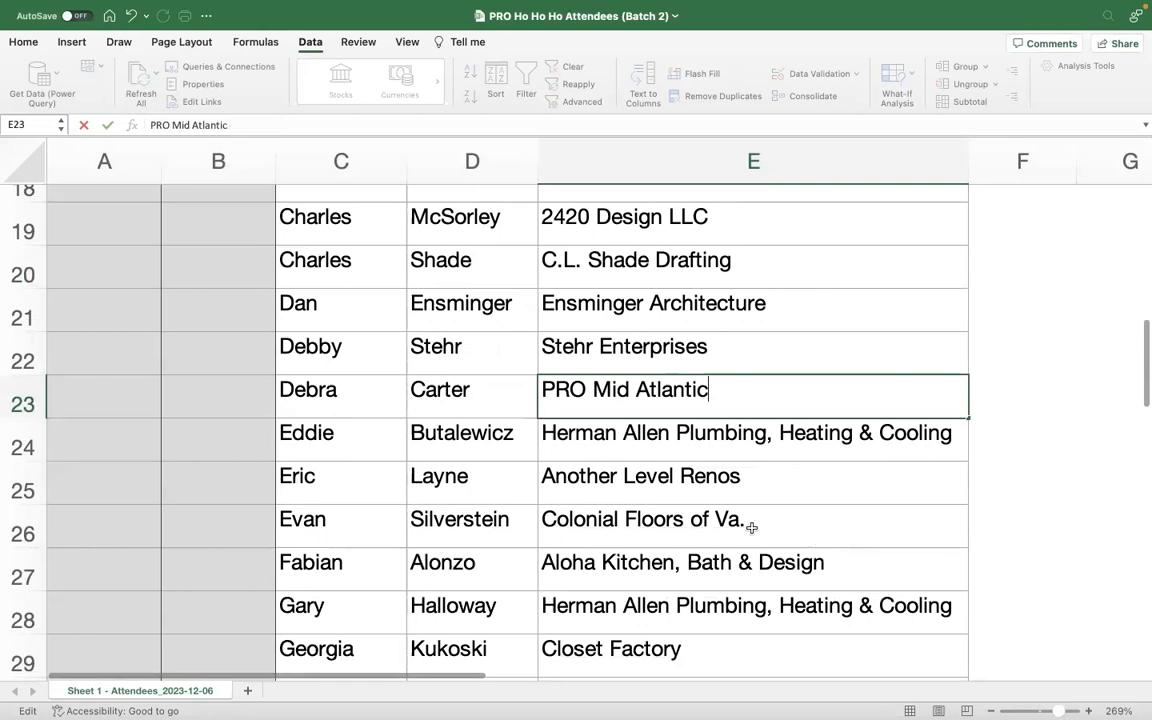
scroll(764, 576, "down", 4)
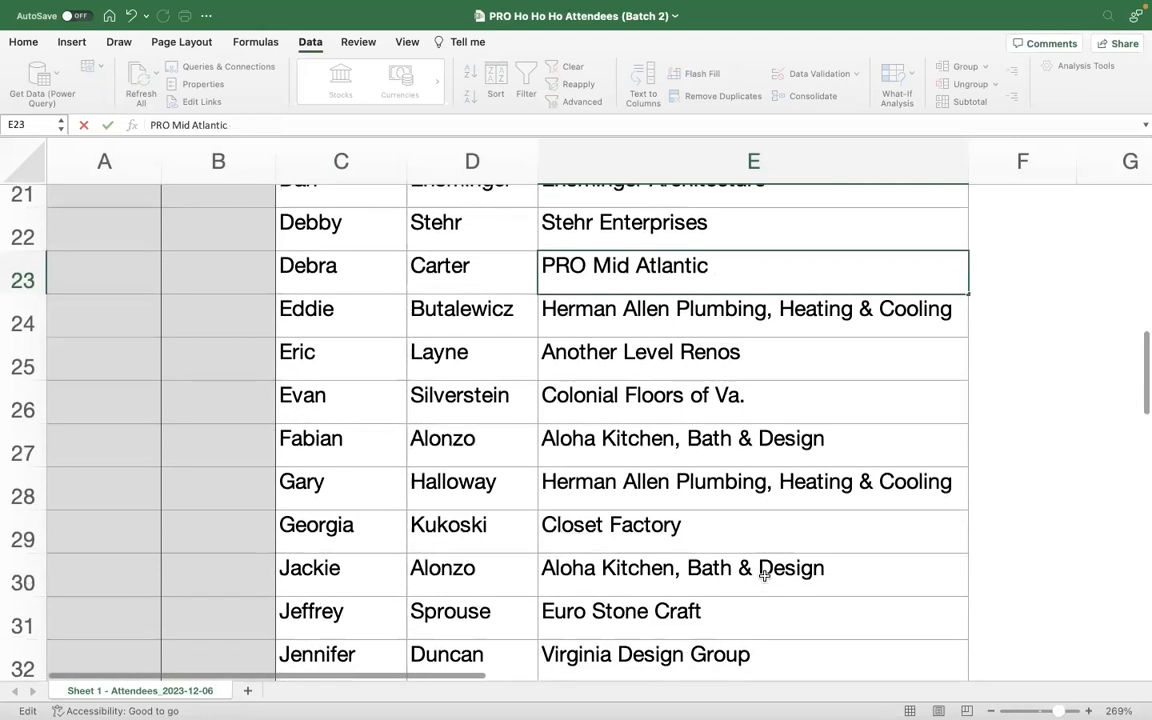
scroll(764, 576, "down", 4)
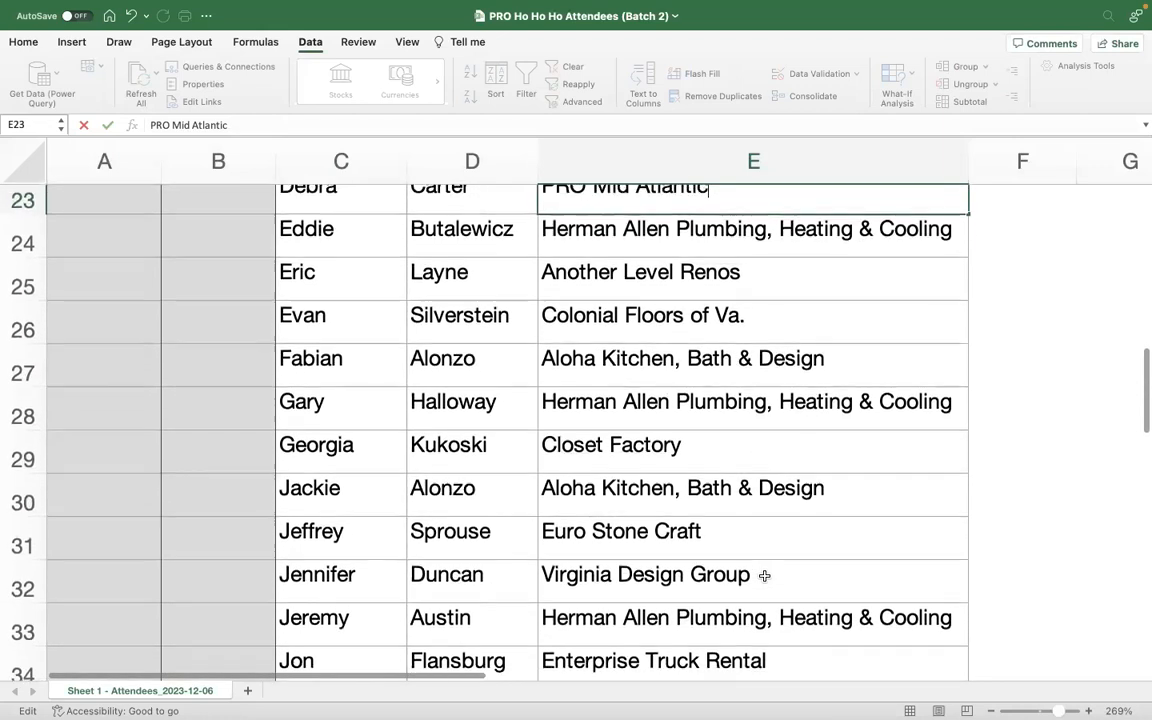
scroll(762, 577, "down", 6)
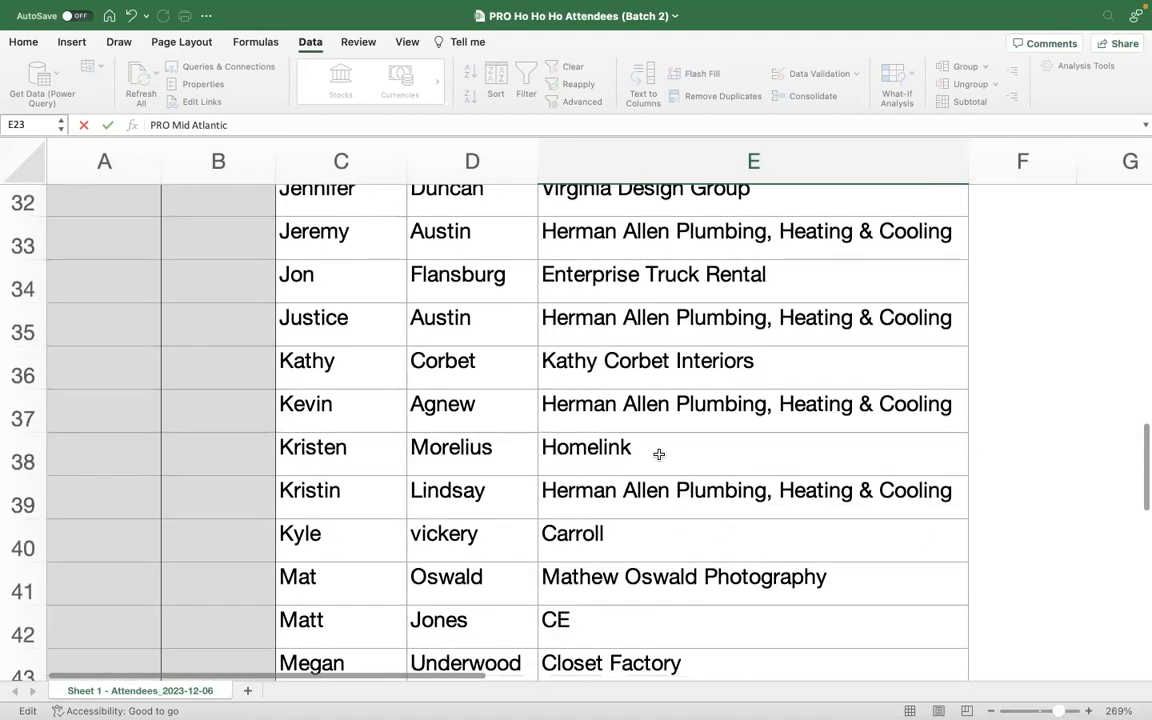
left_click(660, 455)
type("Homelink Custom Remodeling")
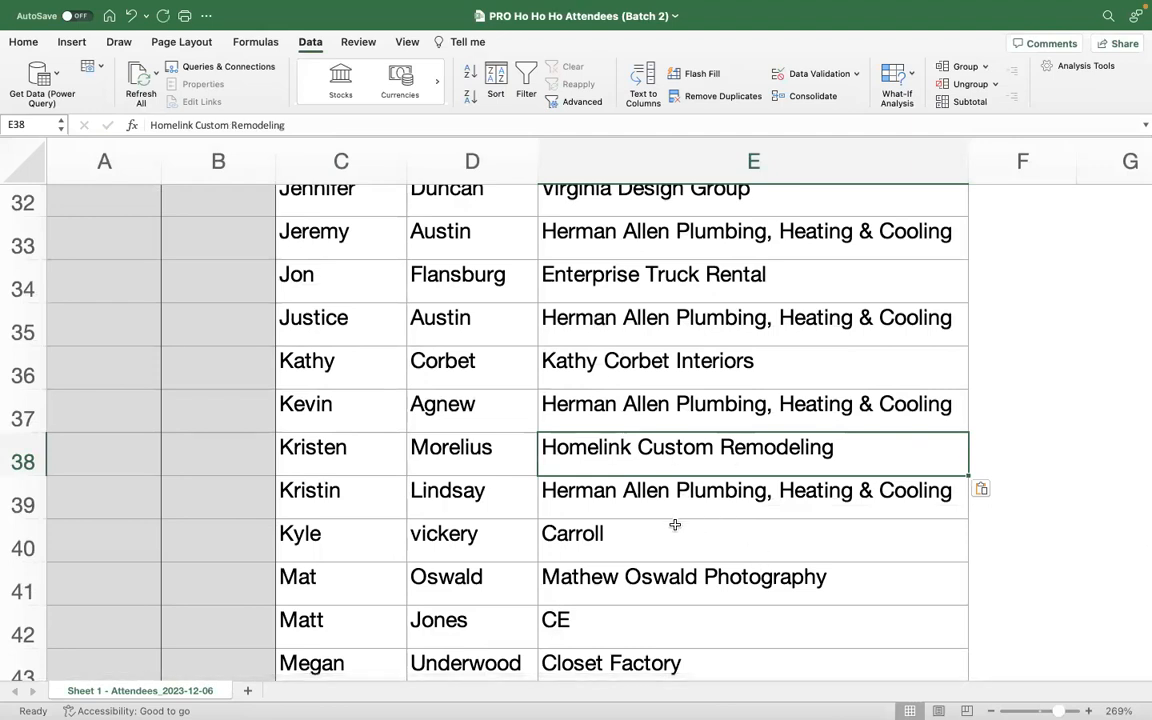
- Capitalize the first letter of the attendee's last name in row 40 and complete the company as "Carroll Plumbing"
left_click(616, 537)
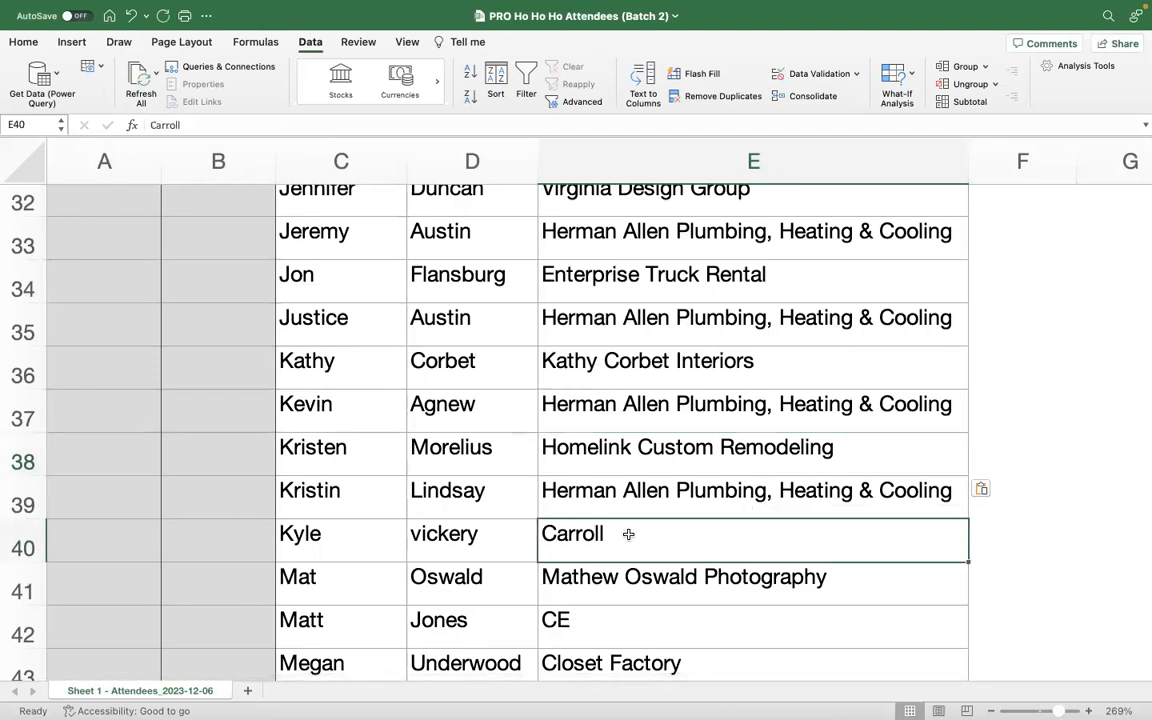
double_click(417, 535)
key("BackSpace")
type("V")
left_click(622, 528)
double_click(620, 533)
type("Plumbing")
left_click(625, 612)
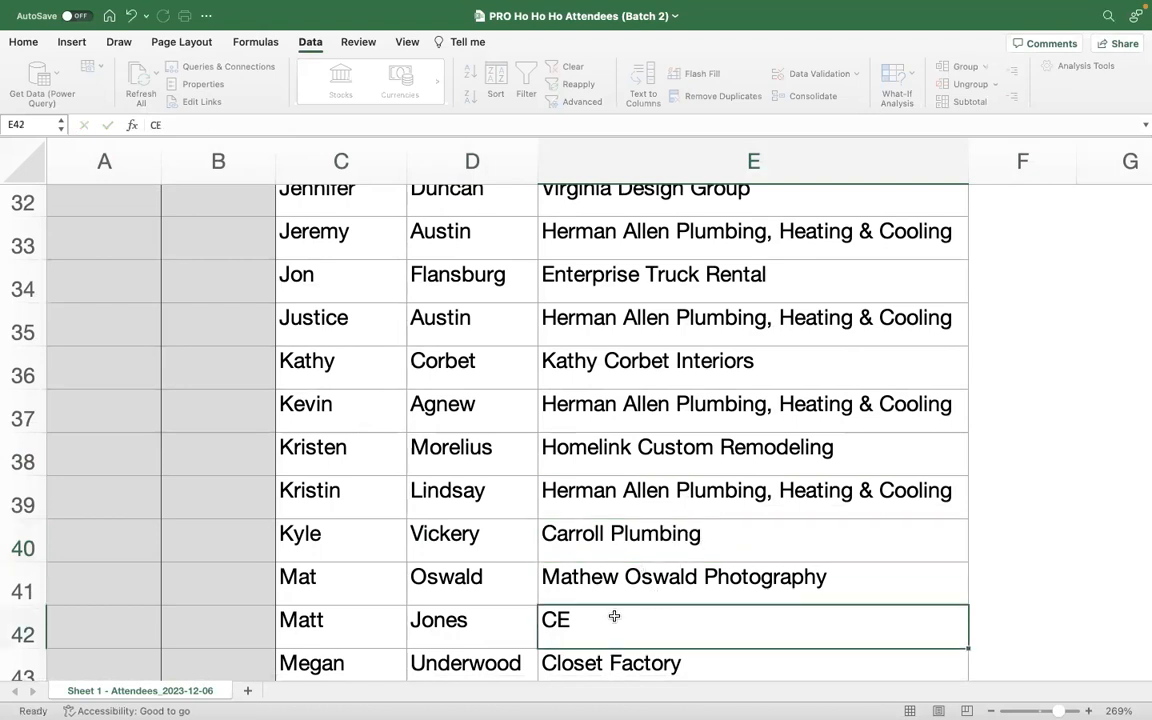
scroll(420, 620, "down", 3)
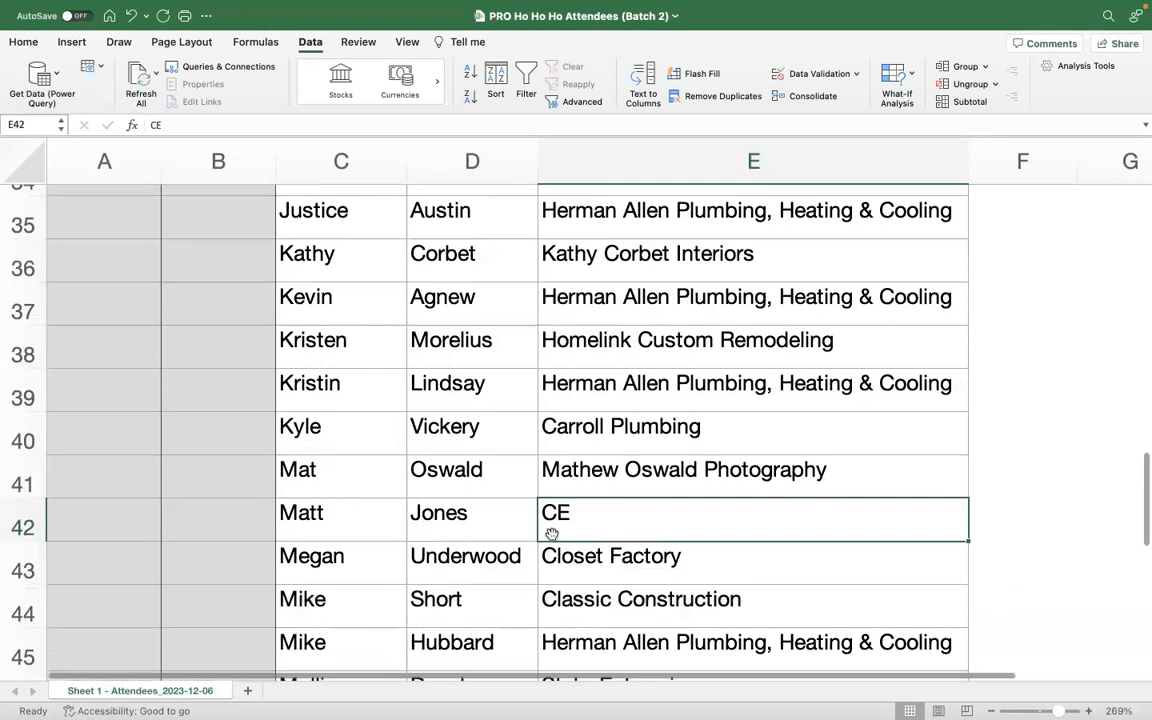
- Check the remaining attendee rows, then mark the attendee in row 2 as a guest with an X in cell B2
scroll(510, 624, "down", 5)
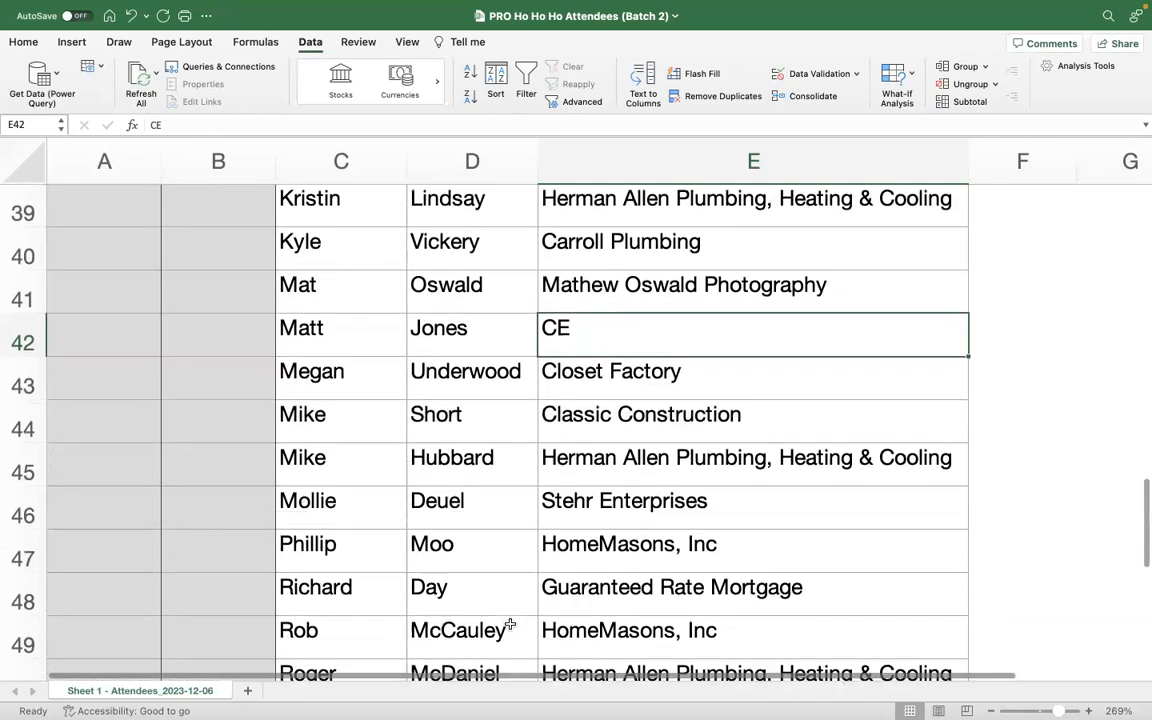
scroll(510, 624, "down", 4)
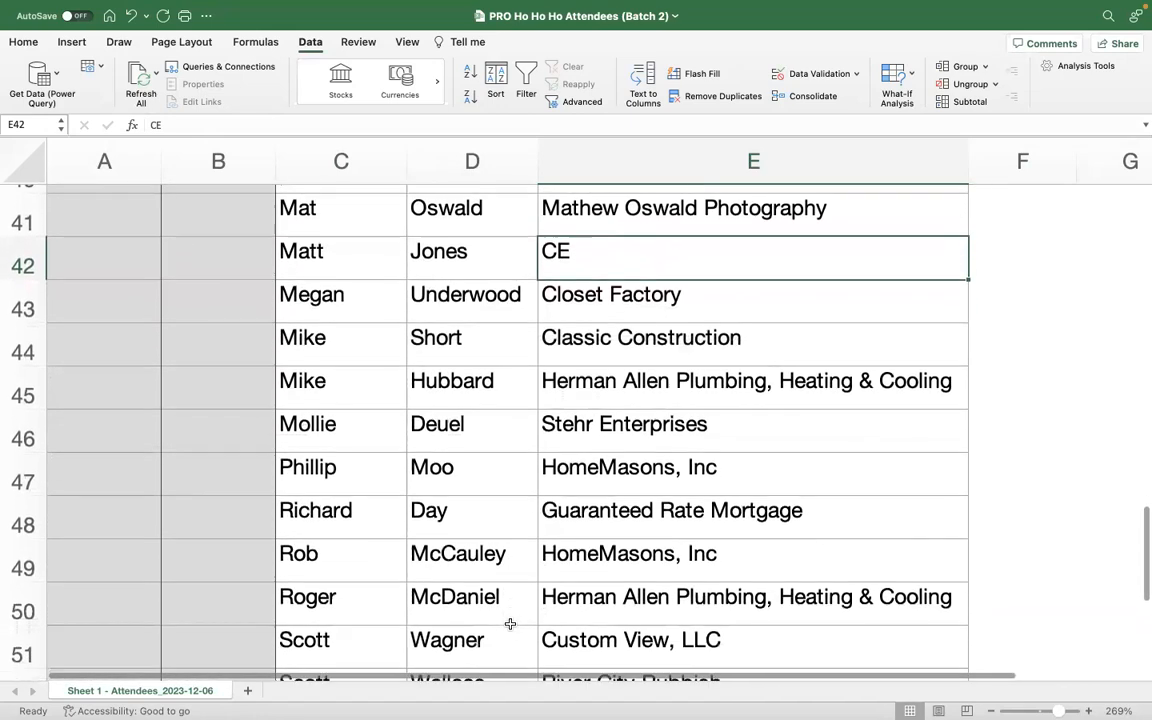
scroll(510, 624, "down", 10)
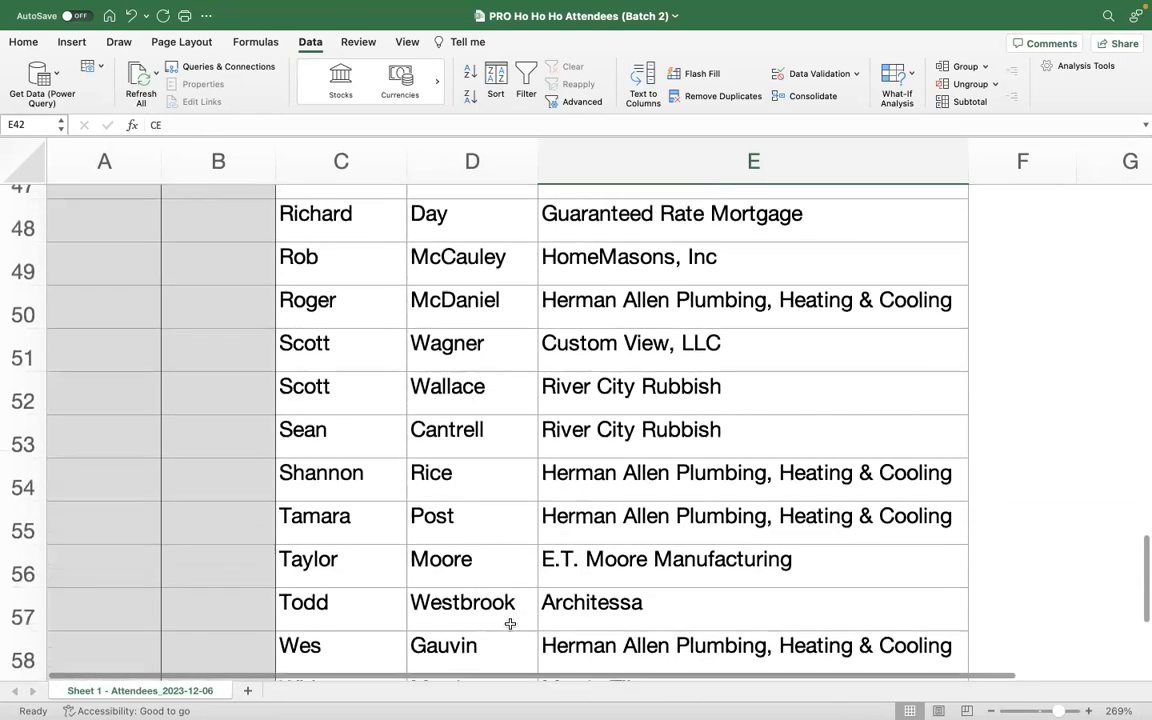
scroll(510, 624, "up", 20)
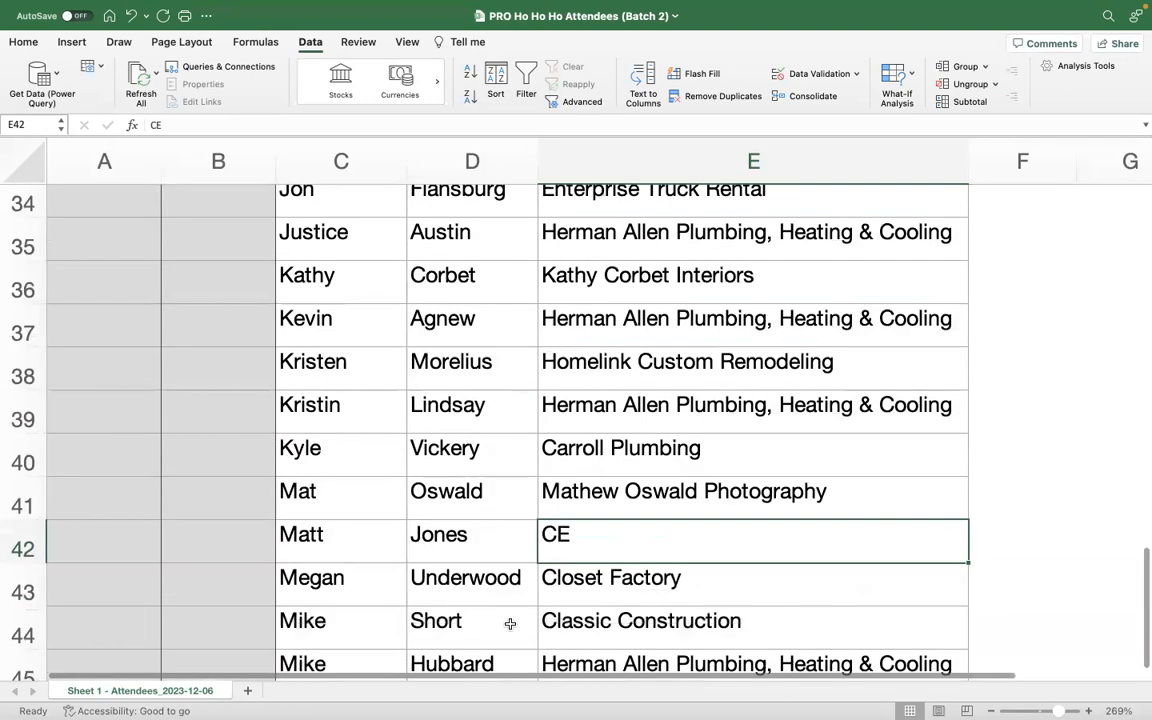
scroll(224, 257, "down", 1)
scroll(224, 257, "up", 1)
left_click(214, 259)
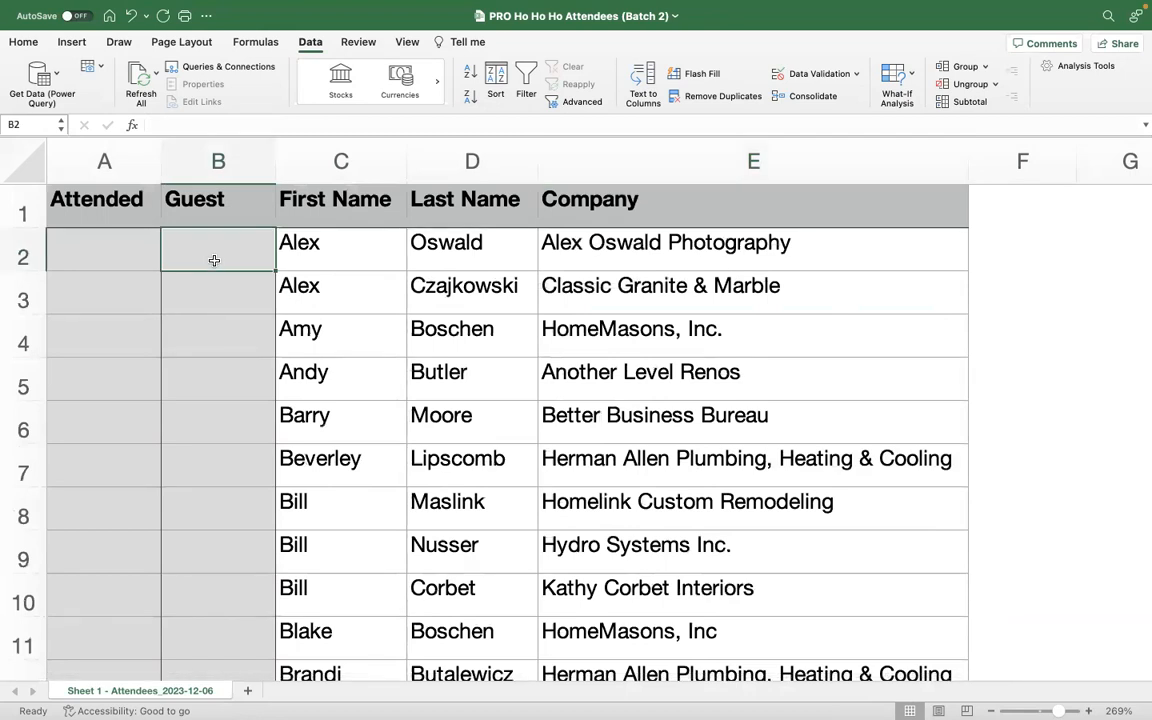
type("X")
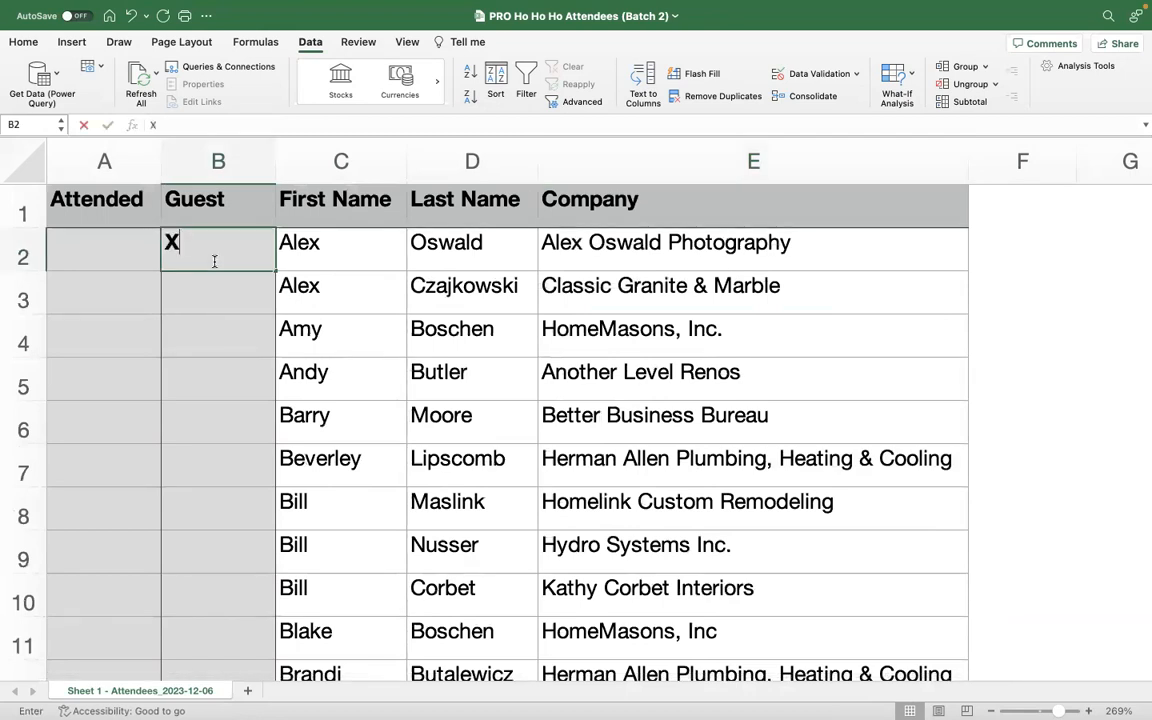
- Mark the Hydro Systems Inc. attendee in row 9 as a guest with an X in cell B9
left_click(224, 292)
key("Down")
key("Down")
key("Down")
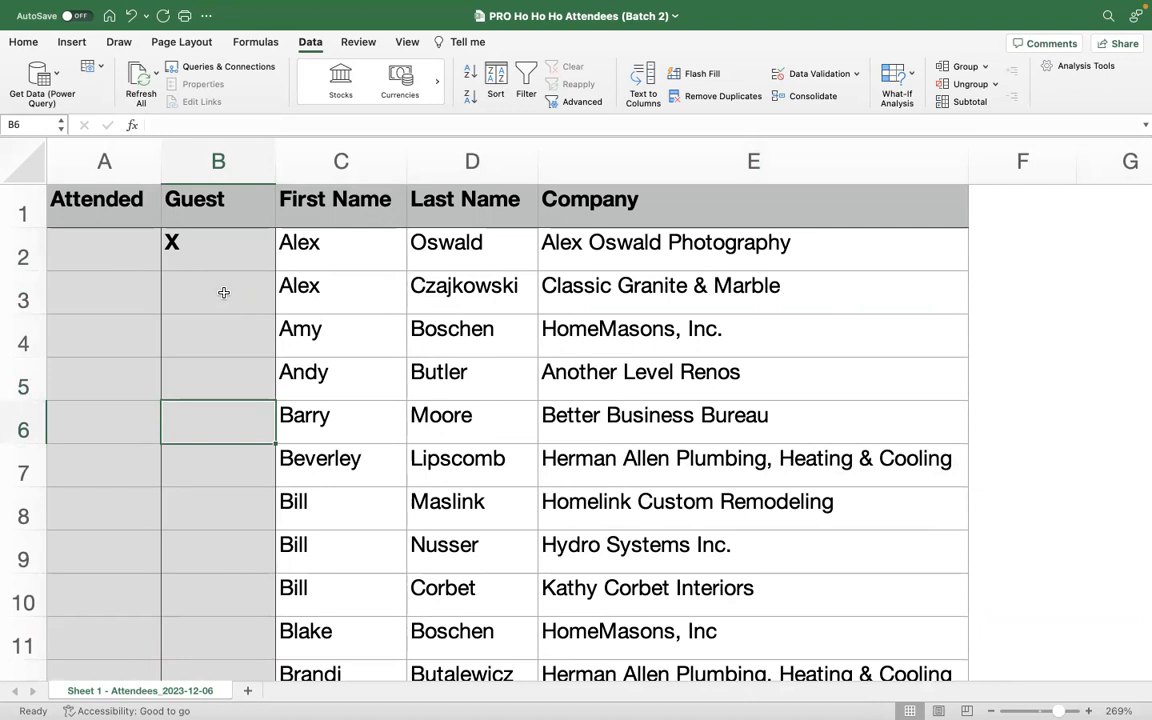
key("Down")
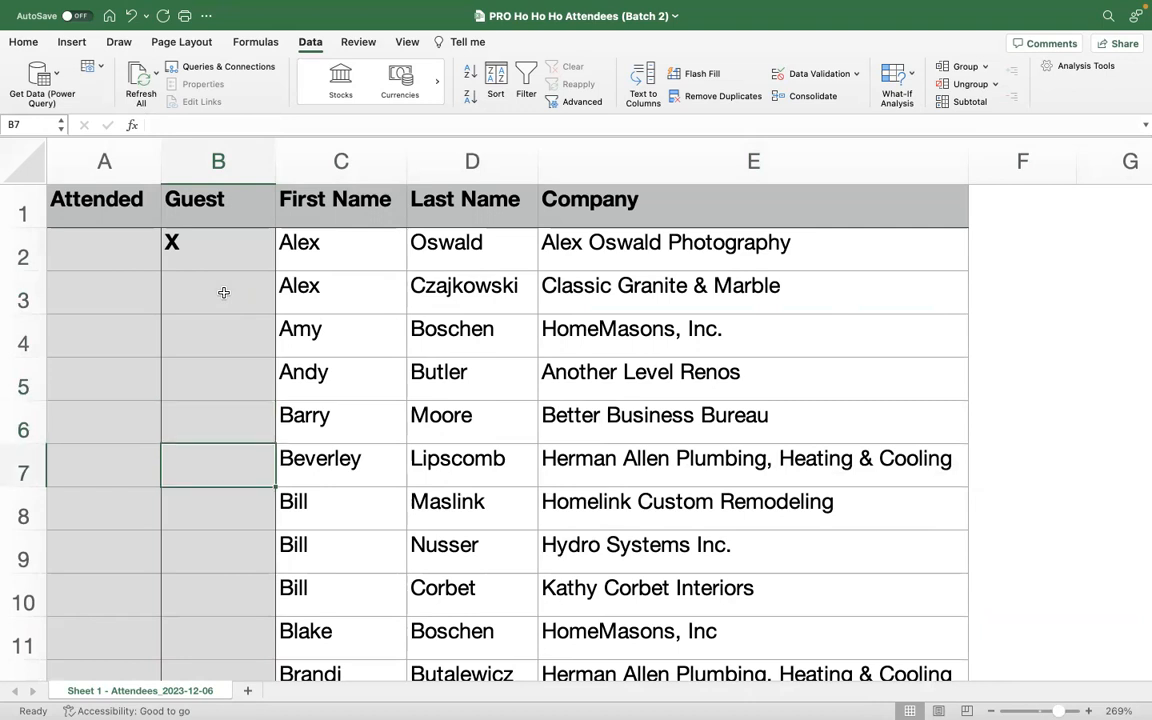
key("Down")
key("Down")
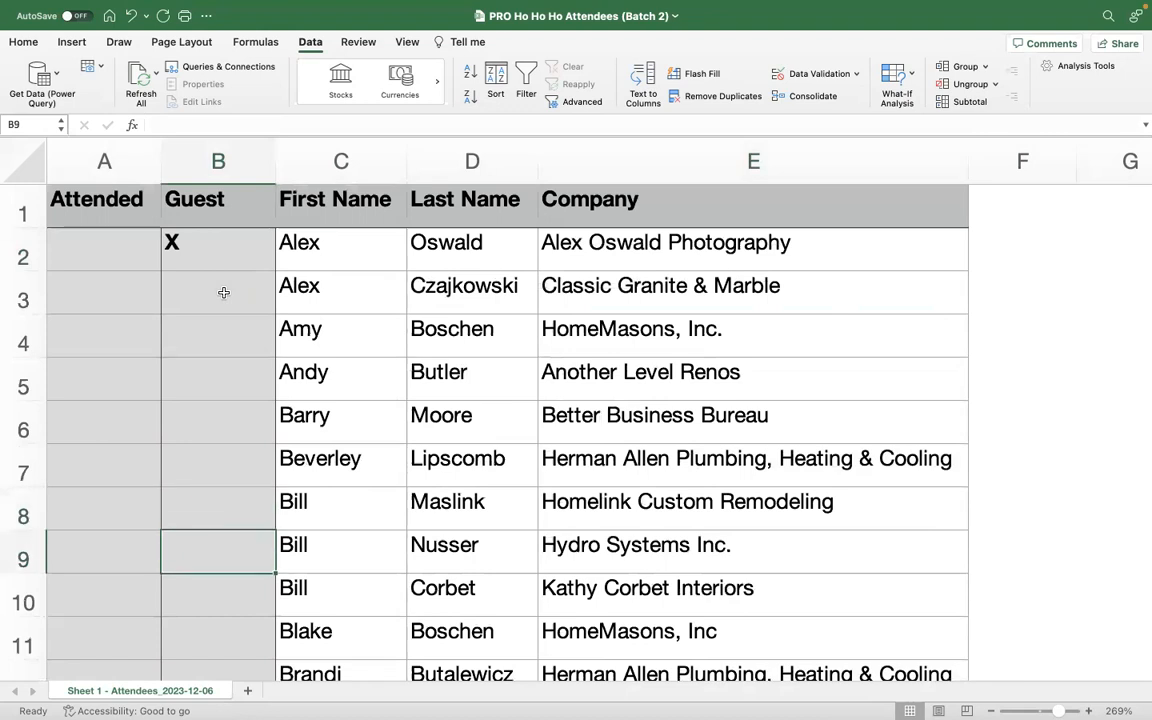
type("X")
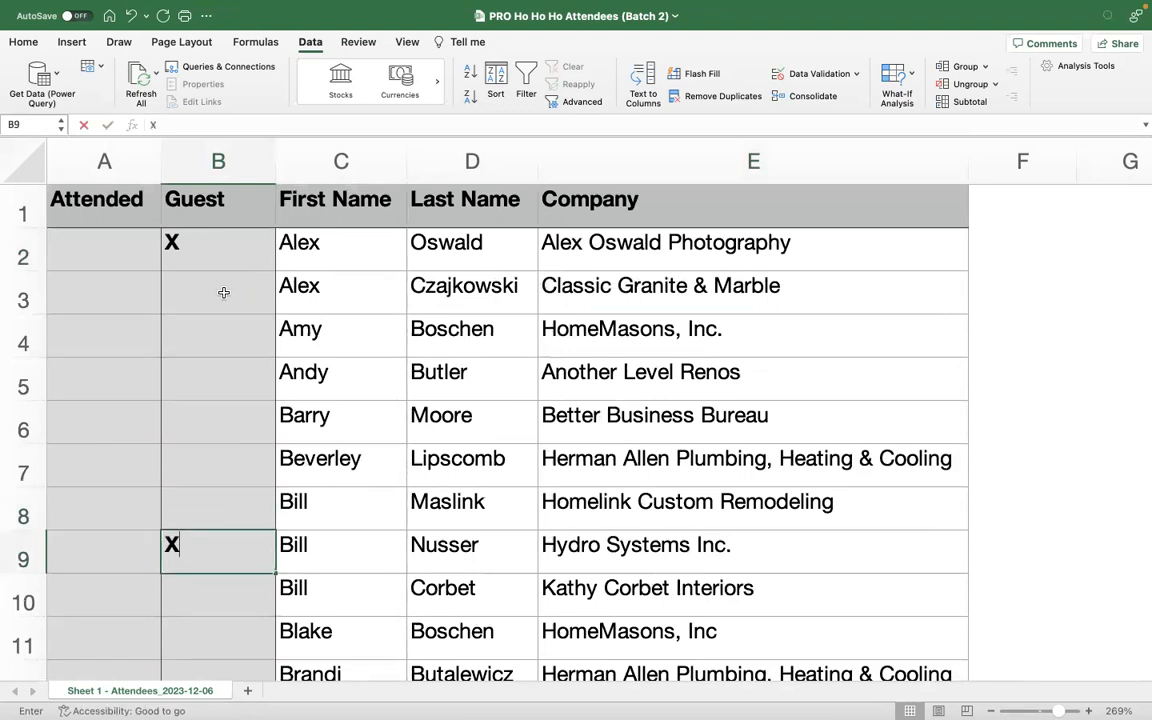
key("Return")
- Enter an X in the Guest column for the Accent Recruiting attendee in row 17
key("Down")
key("Down")
key("Down")
key("Down")
key("Down")
key("Down")
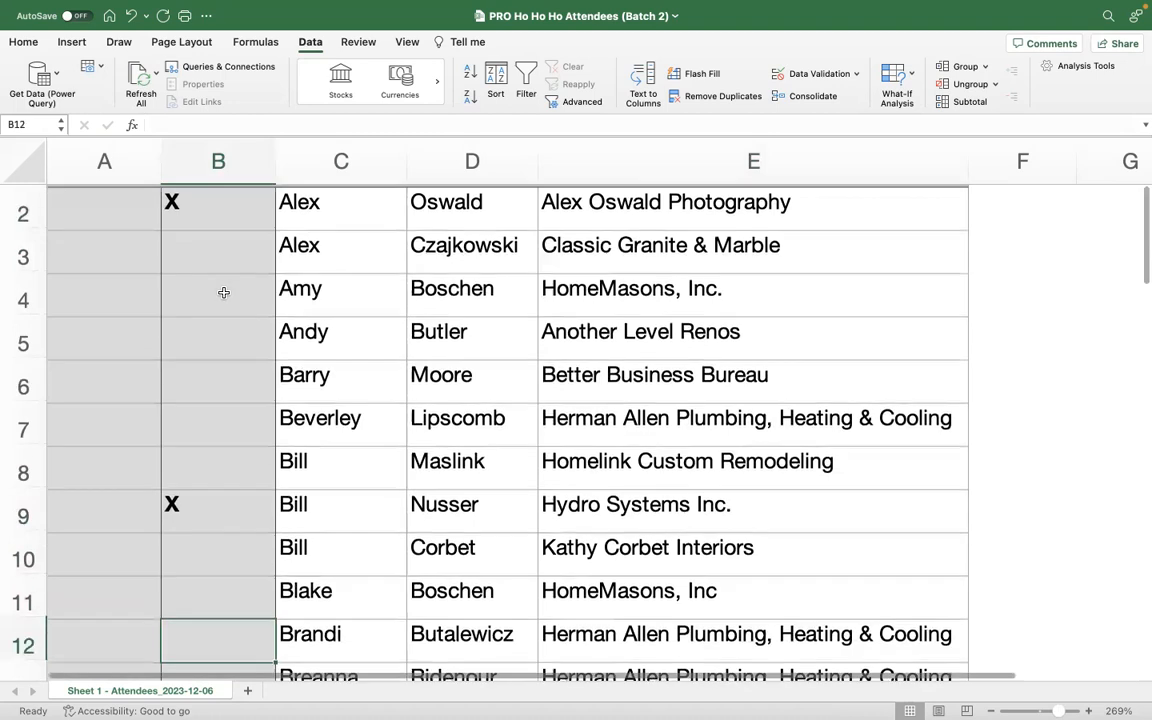
key("Down")
key("Down")
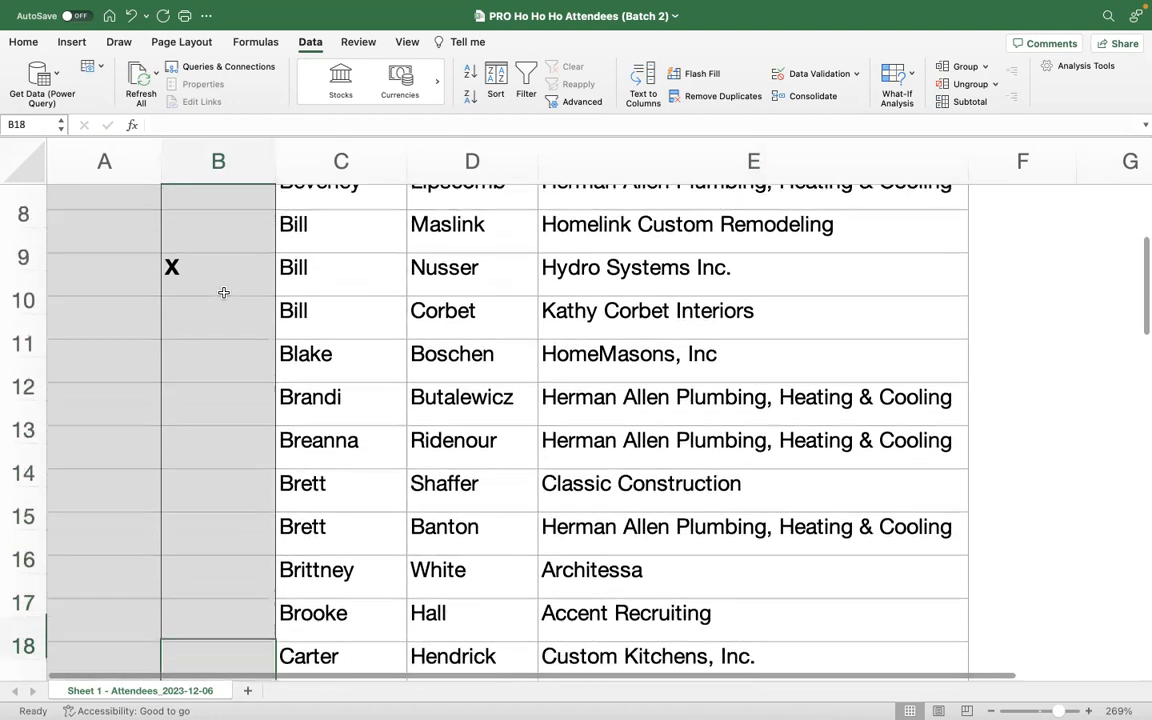
key("Down")
key("Up")
key("Up")
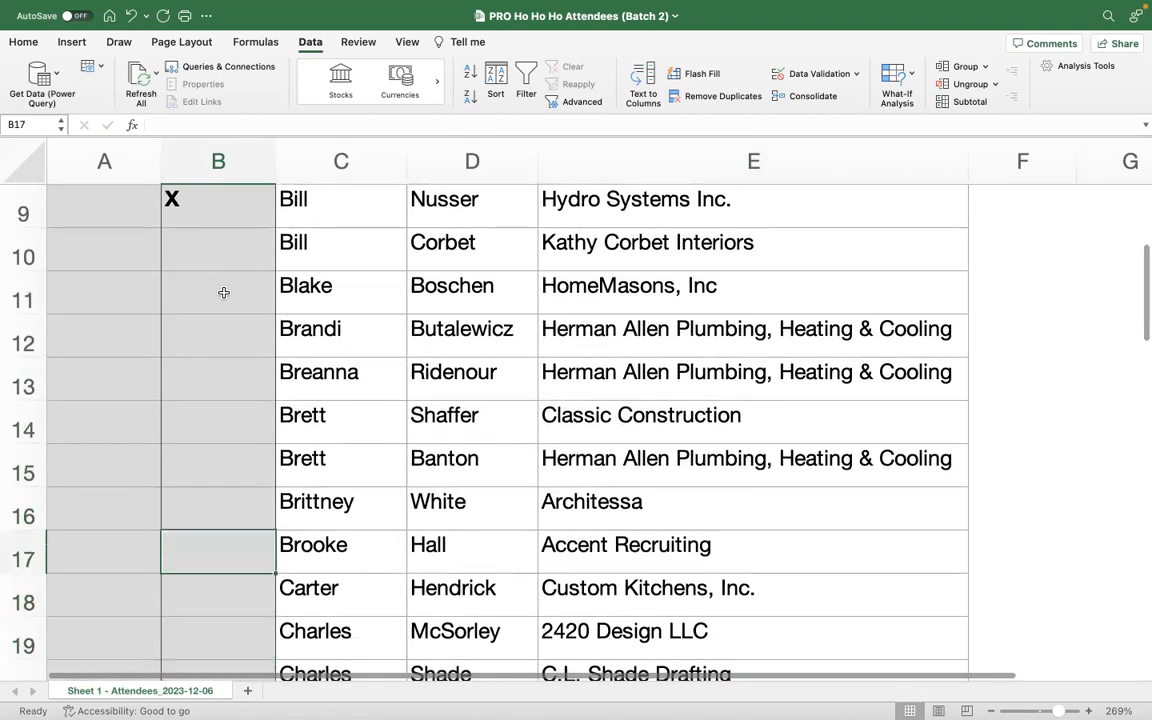
type("X")
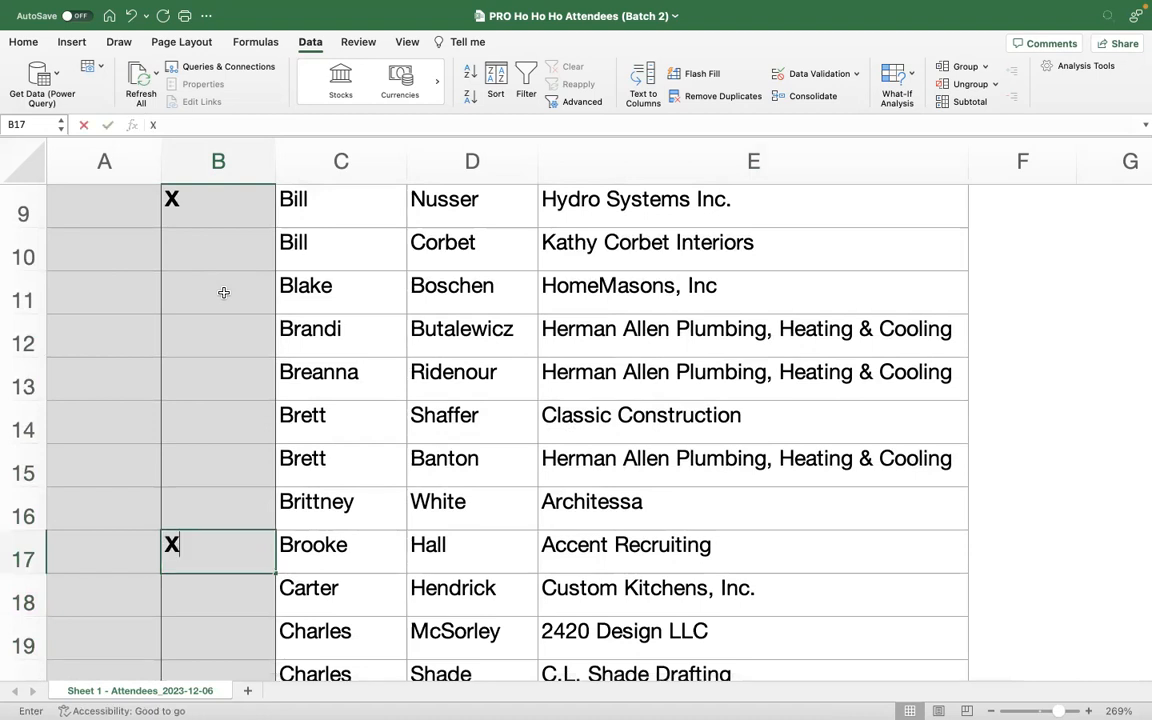
key("Return")
- Flag the Enterprise Truck Rental attendee in row 34 as a guest by entering an X in cell B34
key("Down")
key("Down")
key("Down")
key("Down")
key("Down")
key("Down")
key("Down")
key("Down")
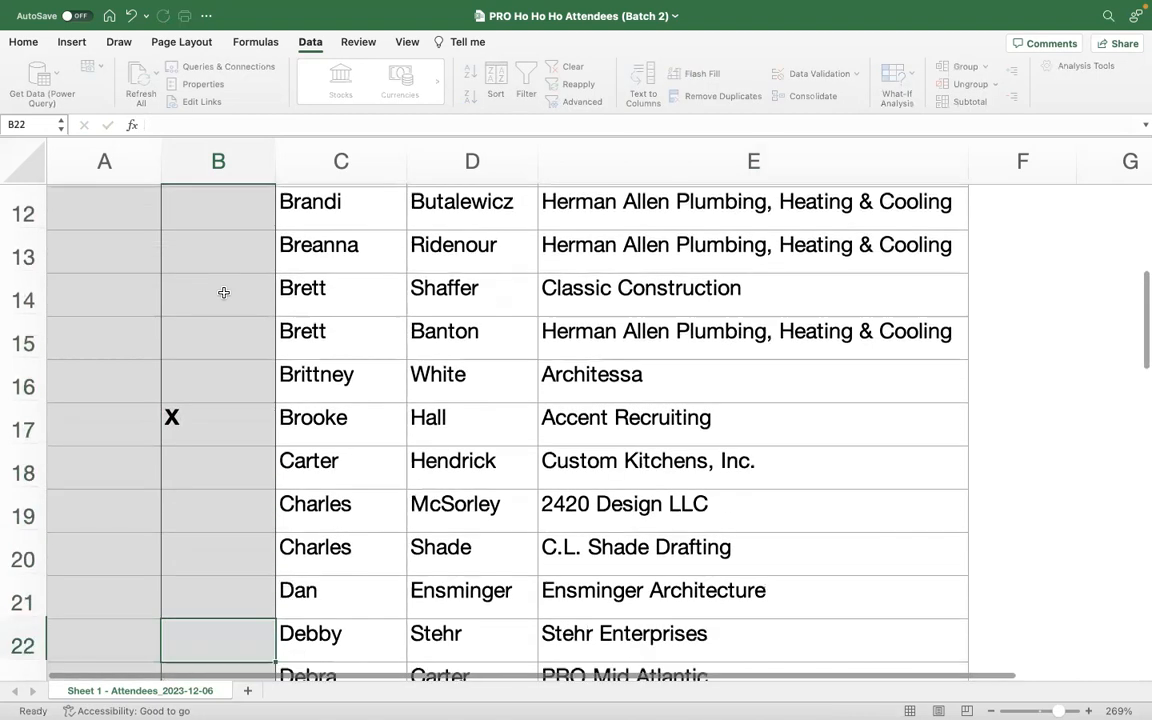
key("Down")
key("Down")
key("Down")
key("Down")
key("Down")
key("Down")
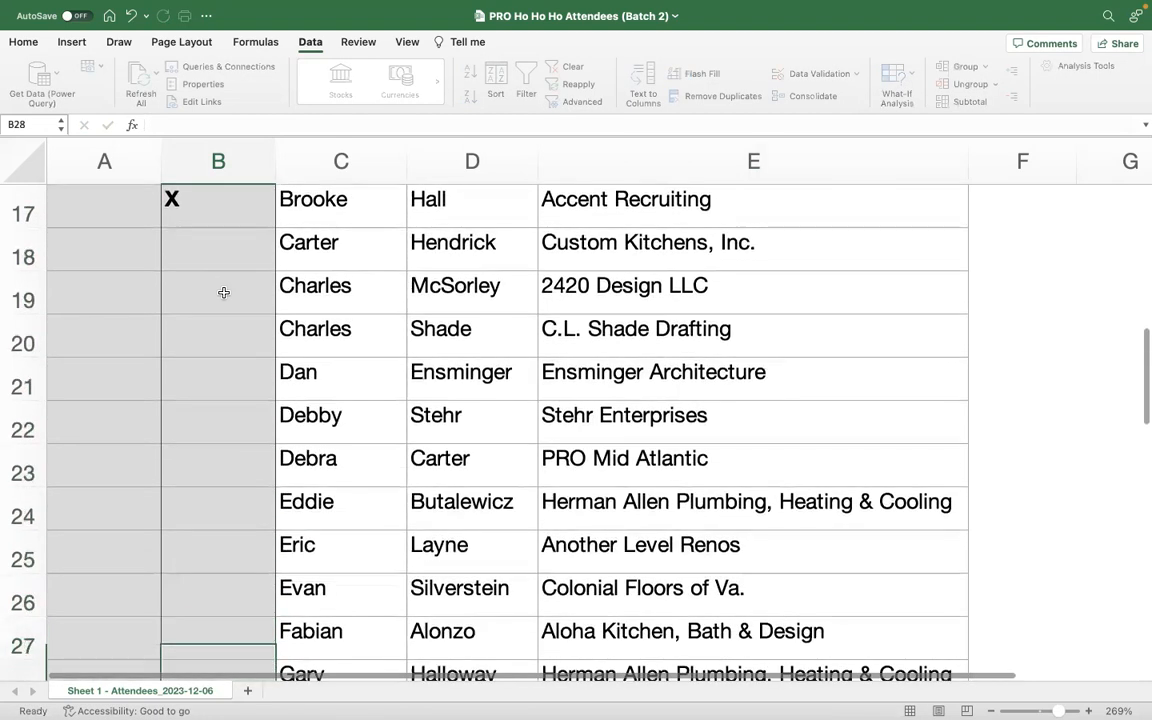
key("Down")
key("Down")
key("Down")
key("Down")
key("Down")
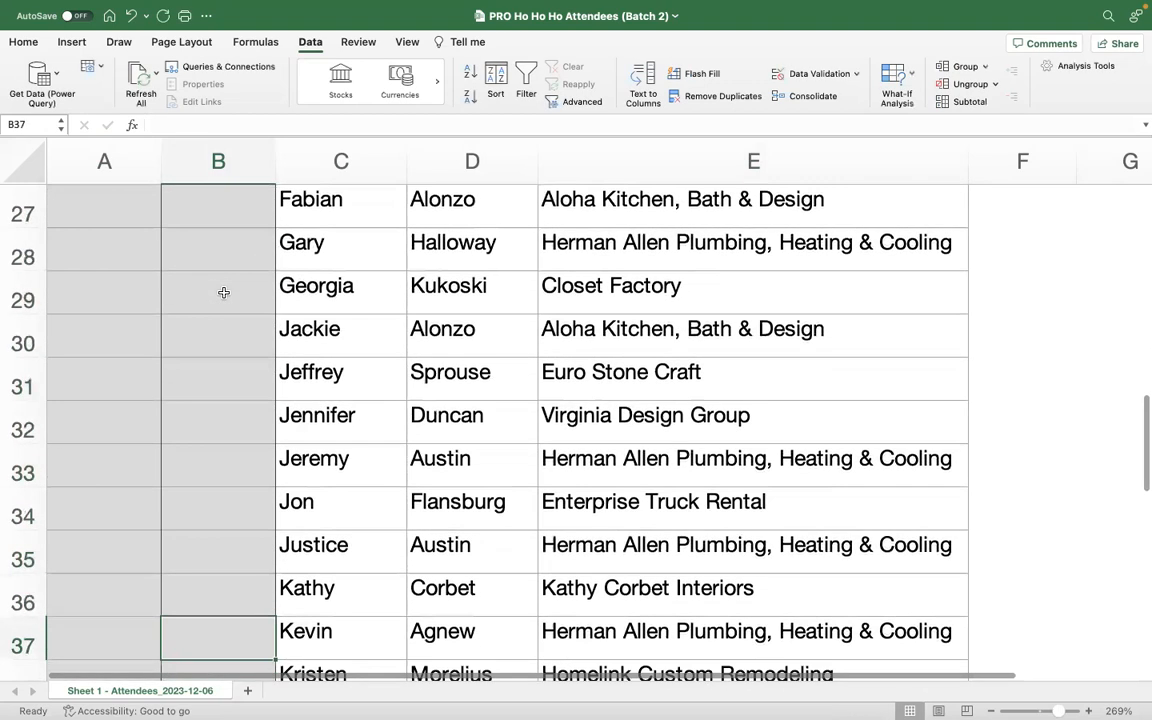
left_click(224, 504)
type("X")
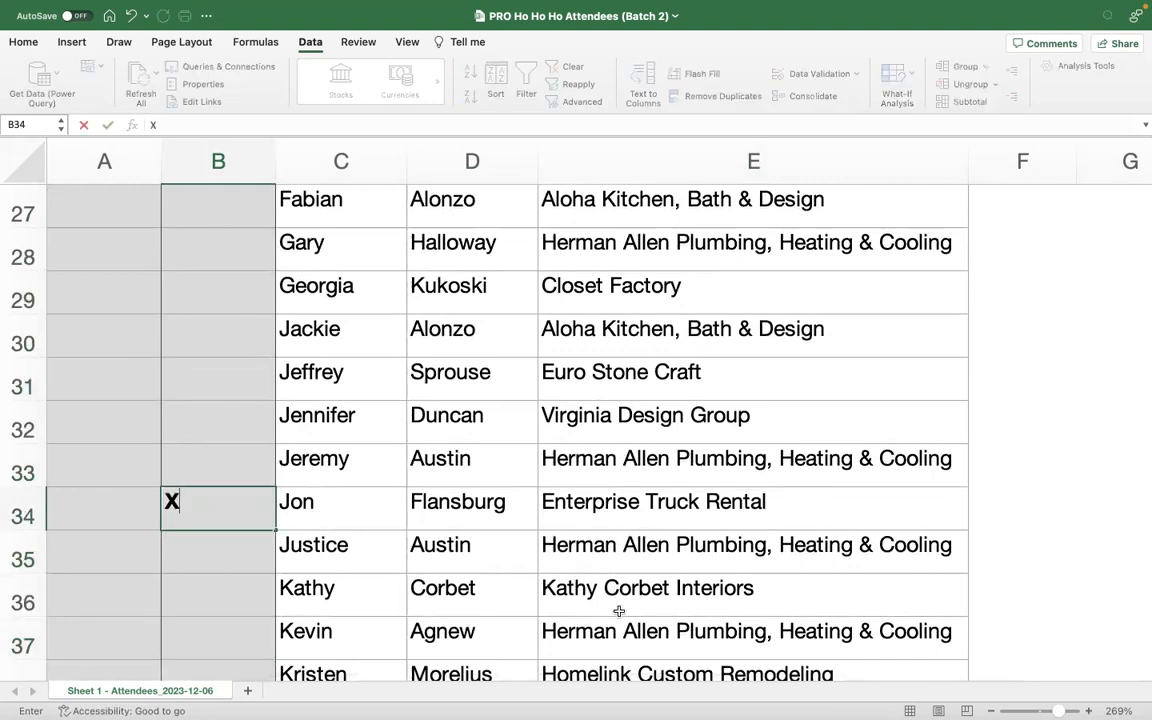
left_click(619, 598)
- Enter an X in cell B42 to mark the attendee with the company "CE" as a guest
scroll(619, 611, "down", 7)
scroll(619, 610, "down", 2)
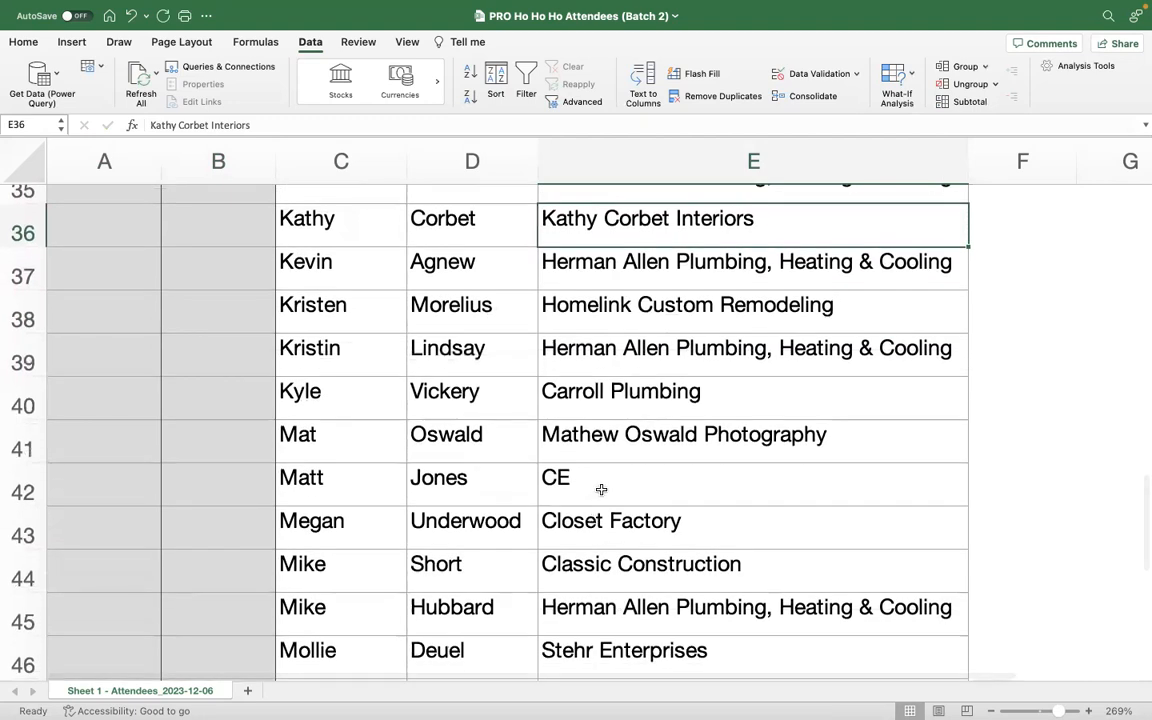
left_click(224, 489)
type("X")
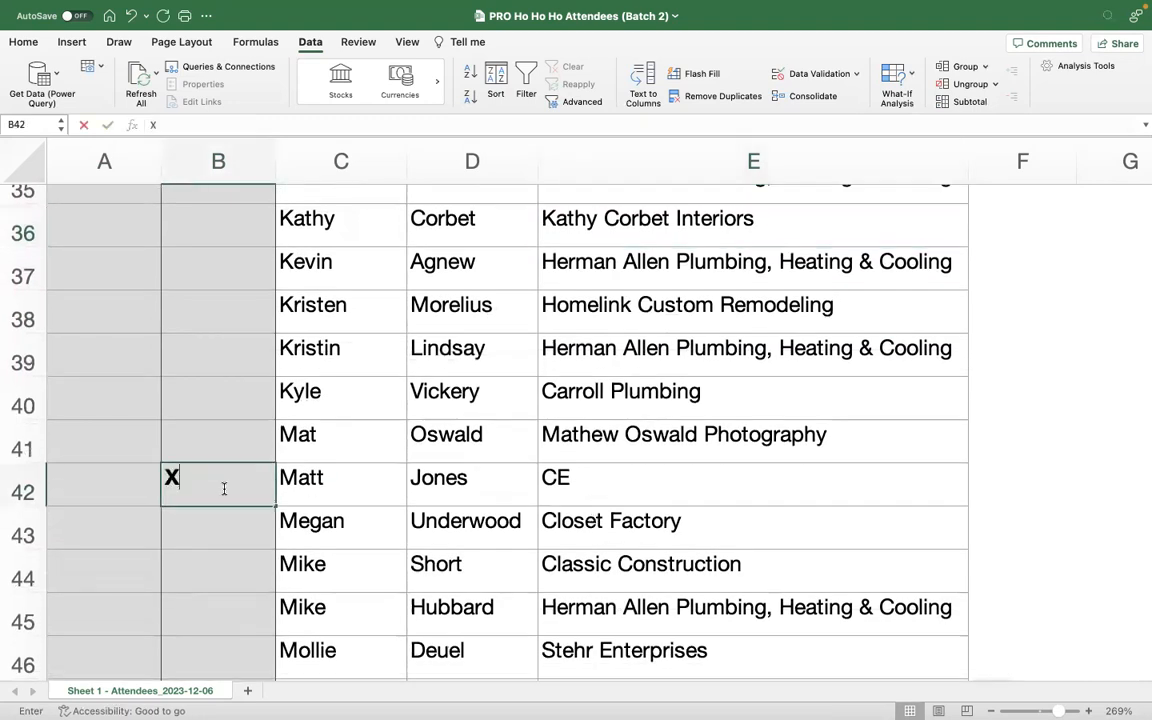
- Check the rest of the attendee list for further guests and save the workbook
scroll(593, 550, "down", 7)
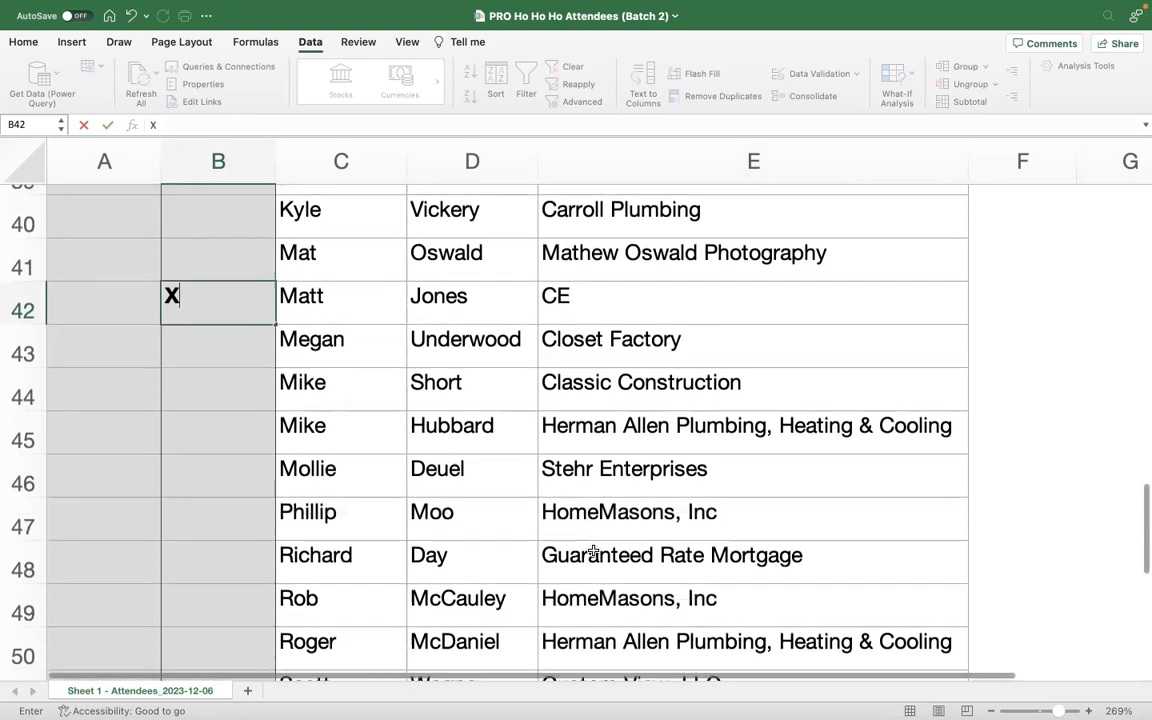
scroll(593, 549, "down", 3)
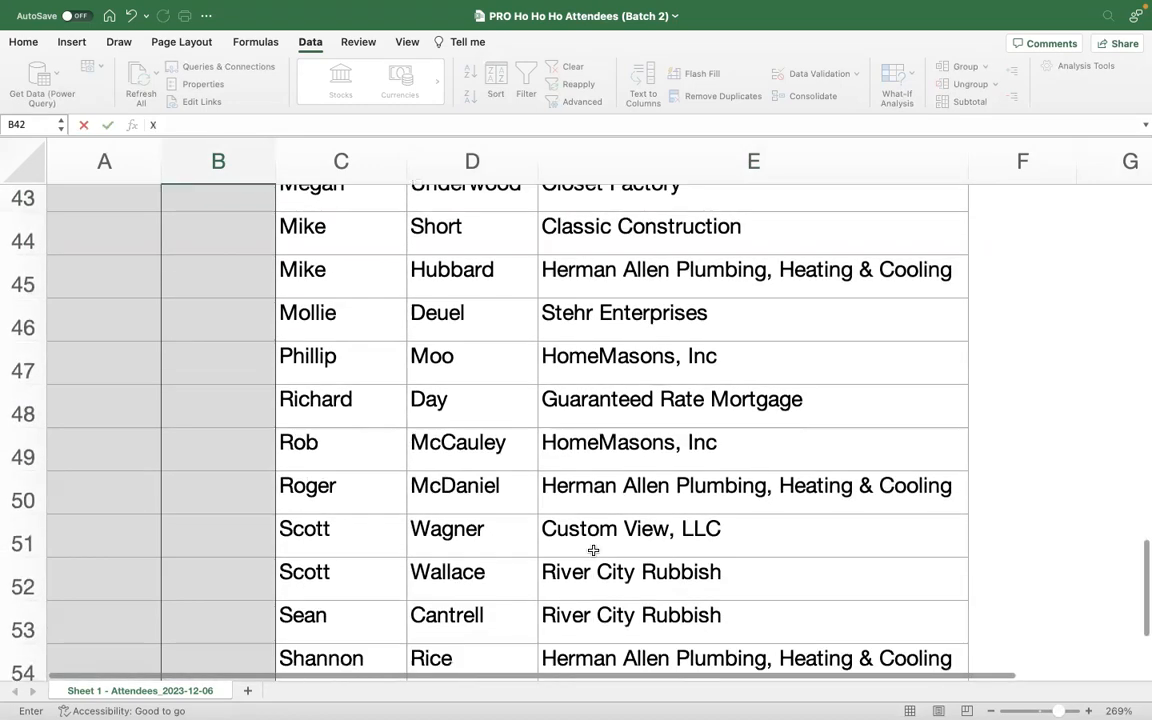
scroll(593, 549, "down", 6)
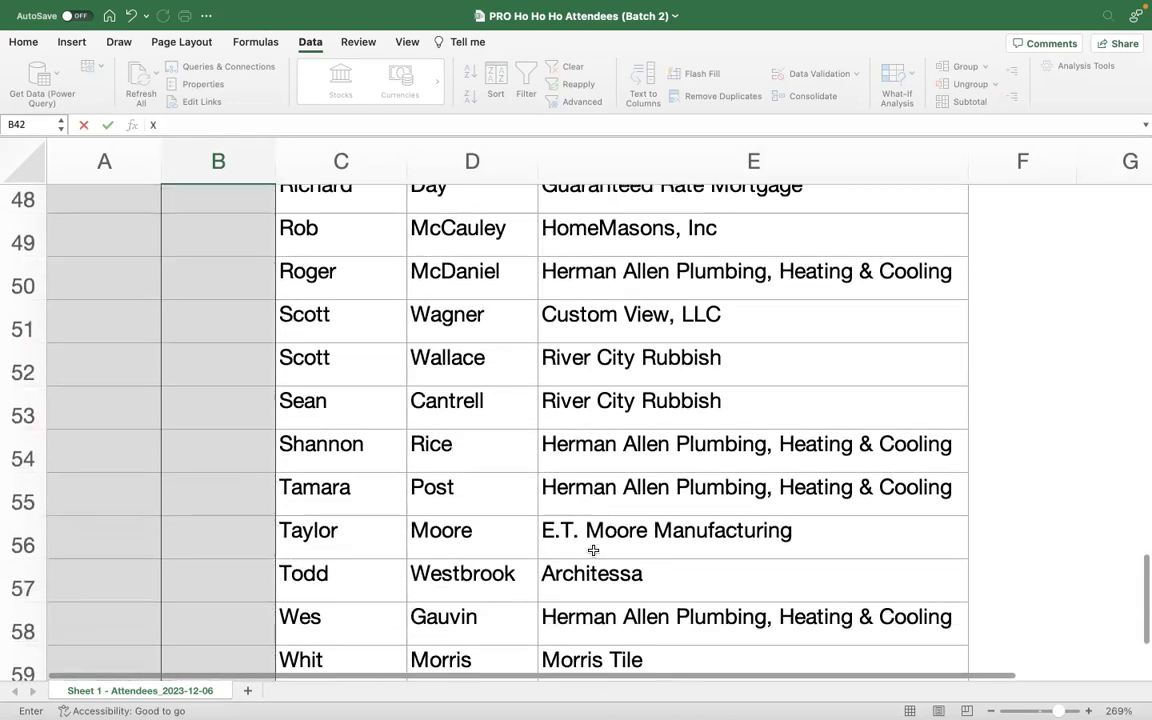
scroll(593, 549, "down", 2)
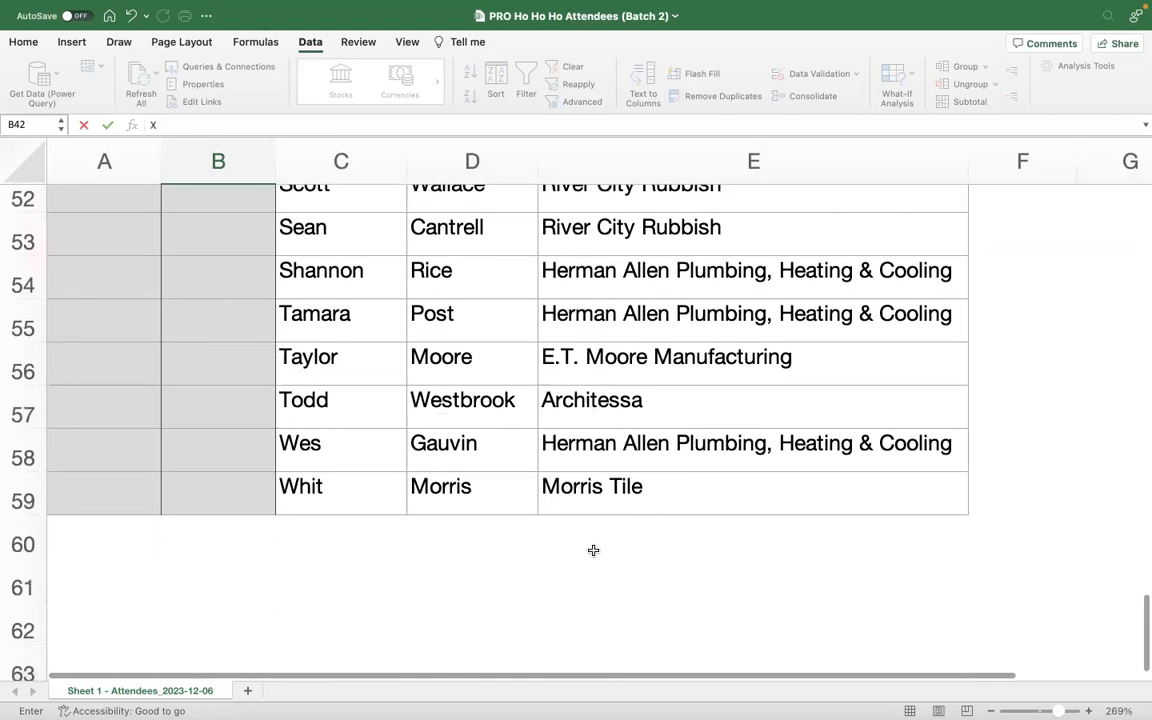
scroll(593, 549, "up", 20)
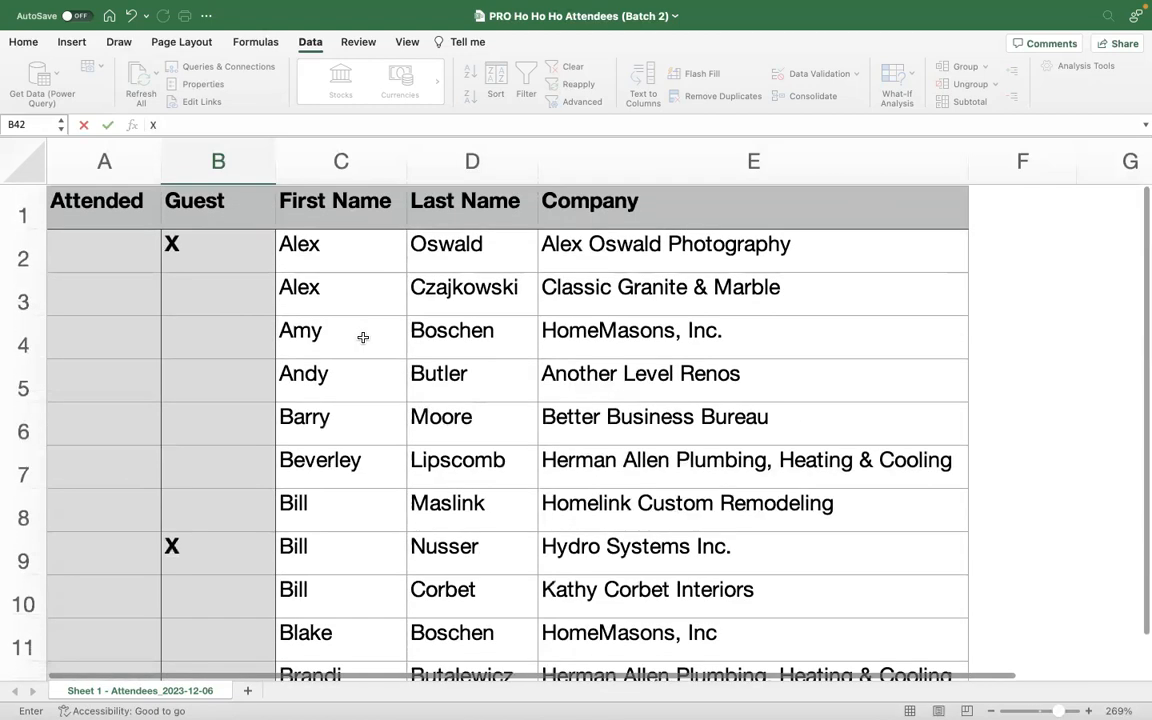
left_click(94, 9)
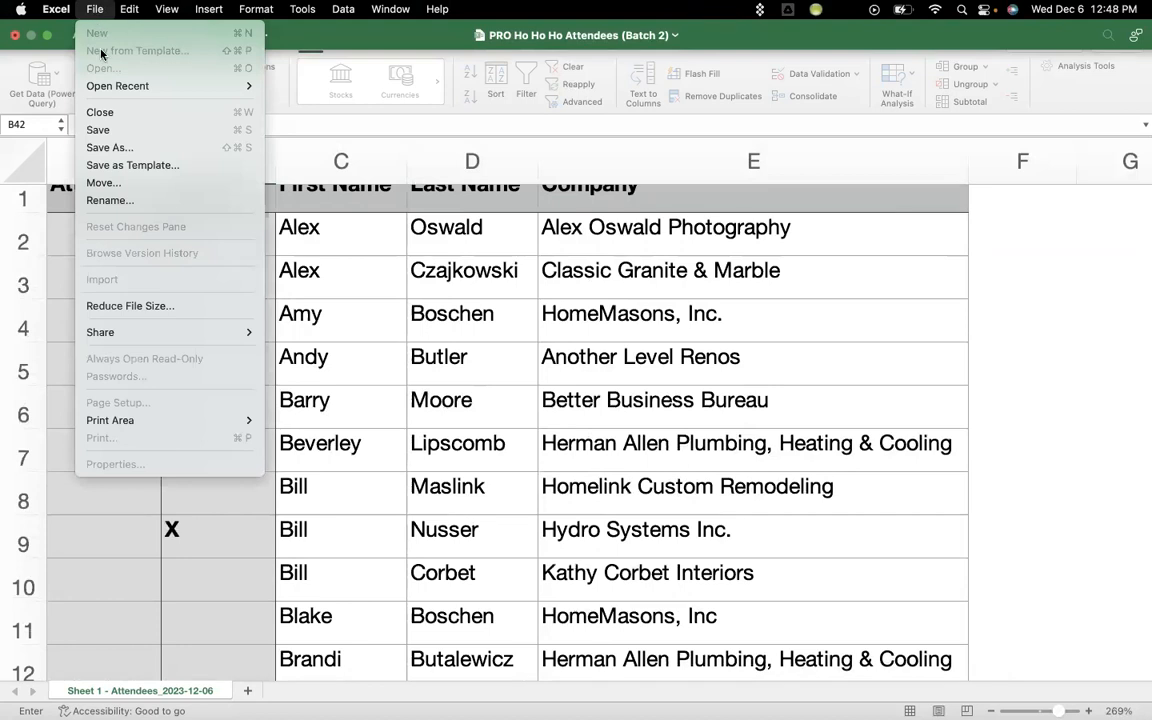
left_click(107, 131)
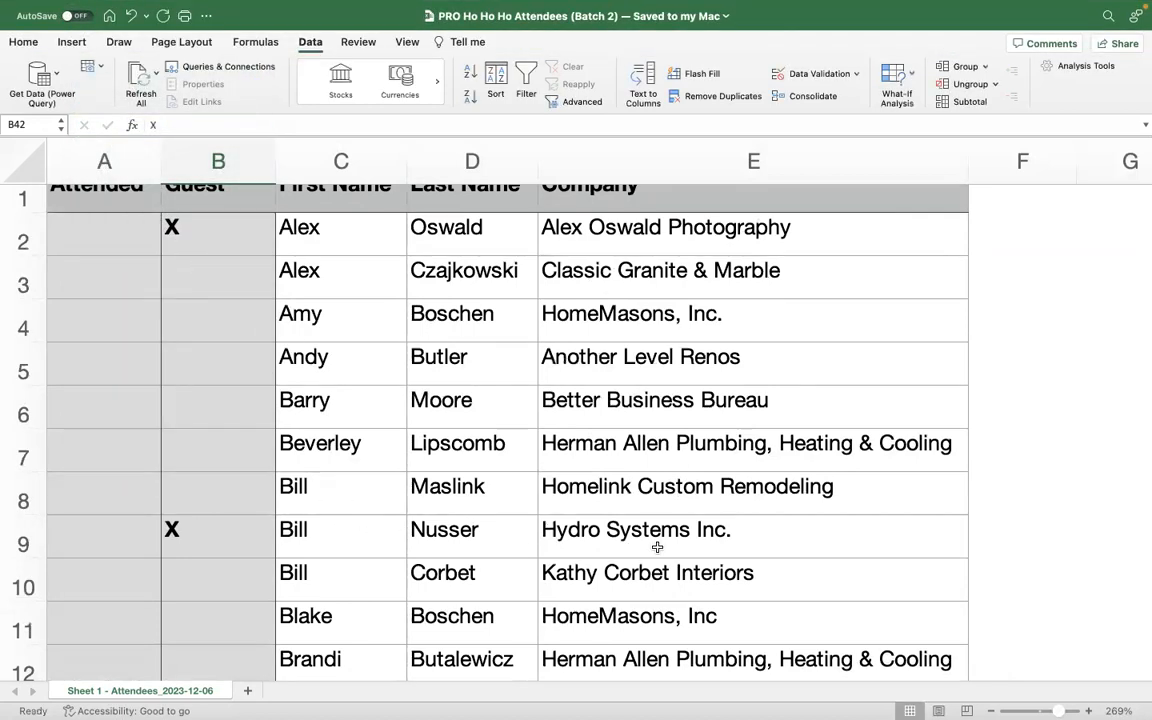
- Switch to Avery Design & Print in Chrome and leave the open badge design for the account's project list
mouse_move(231, 705)
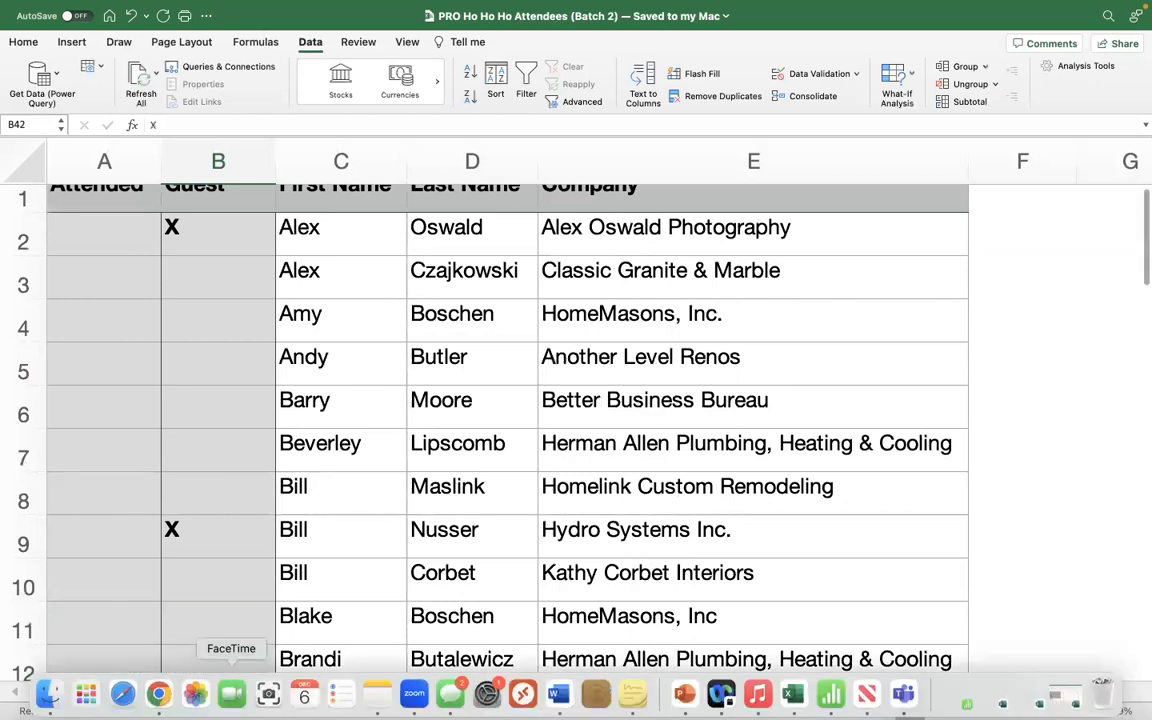
left_click(159, 695)
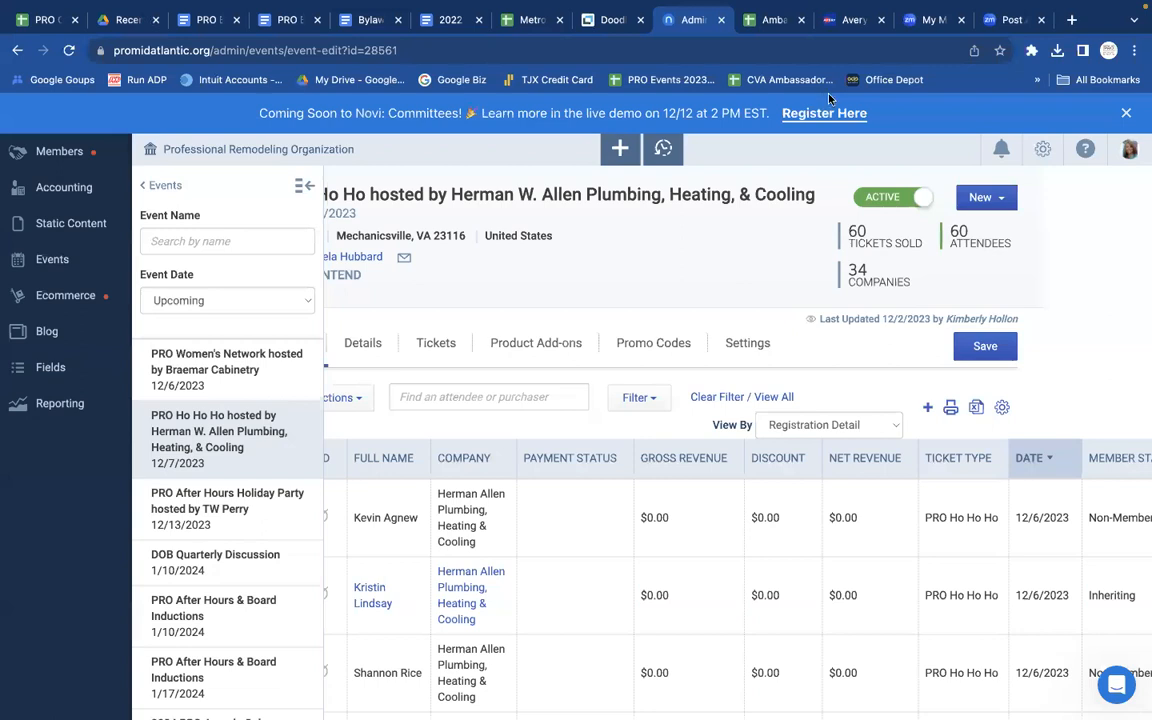
left_click(850, 19)
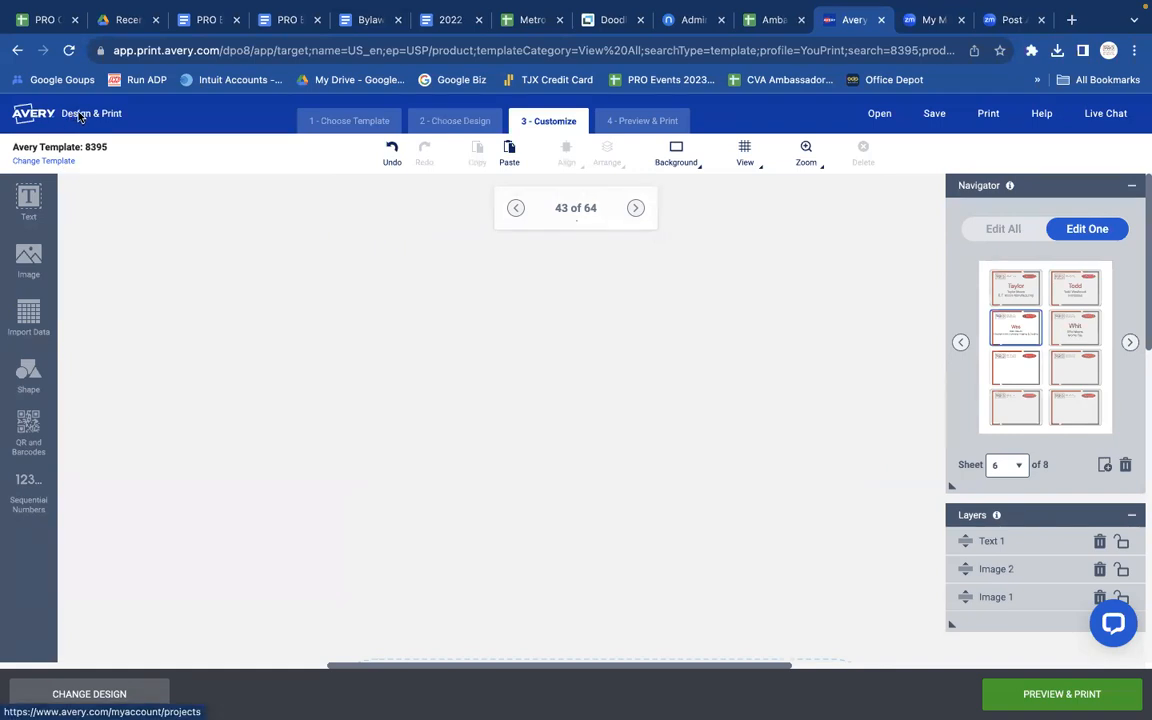
left_click(24, 114)
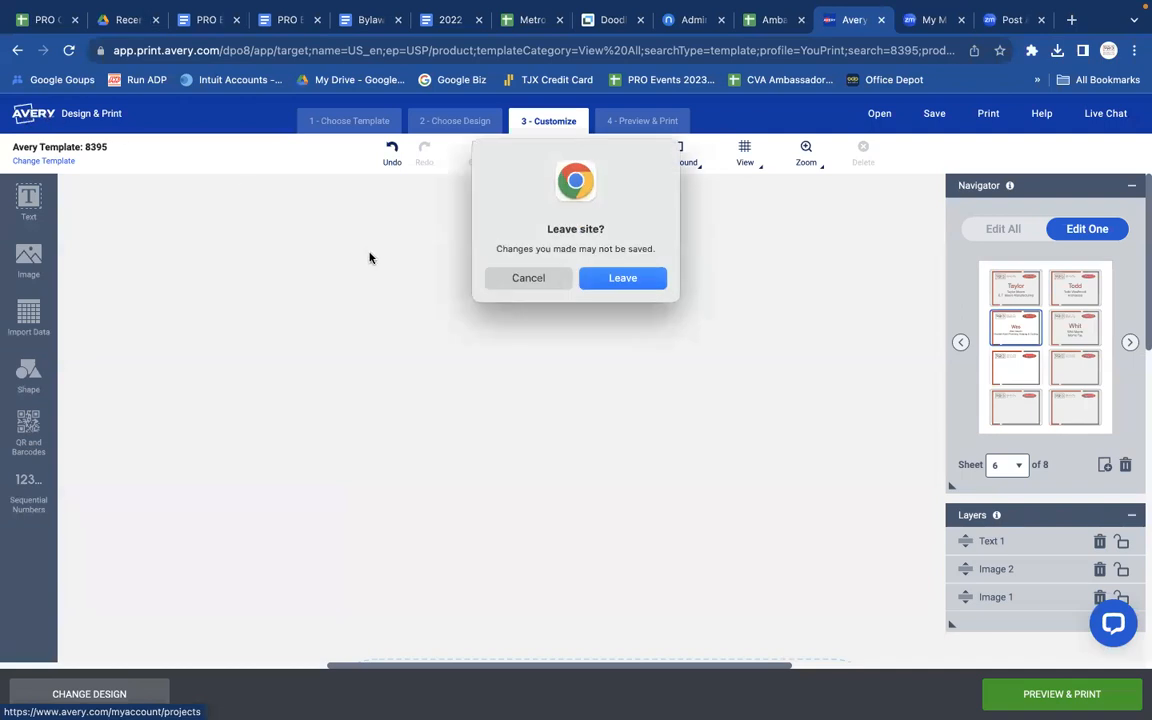
left_click(603, 282)
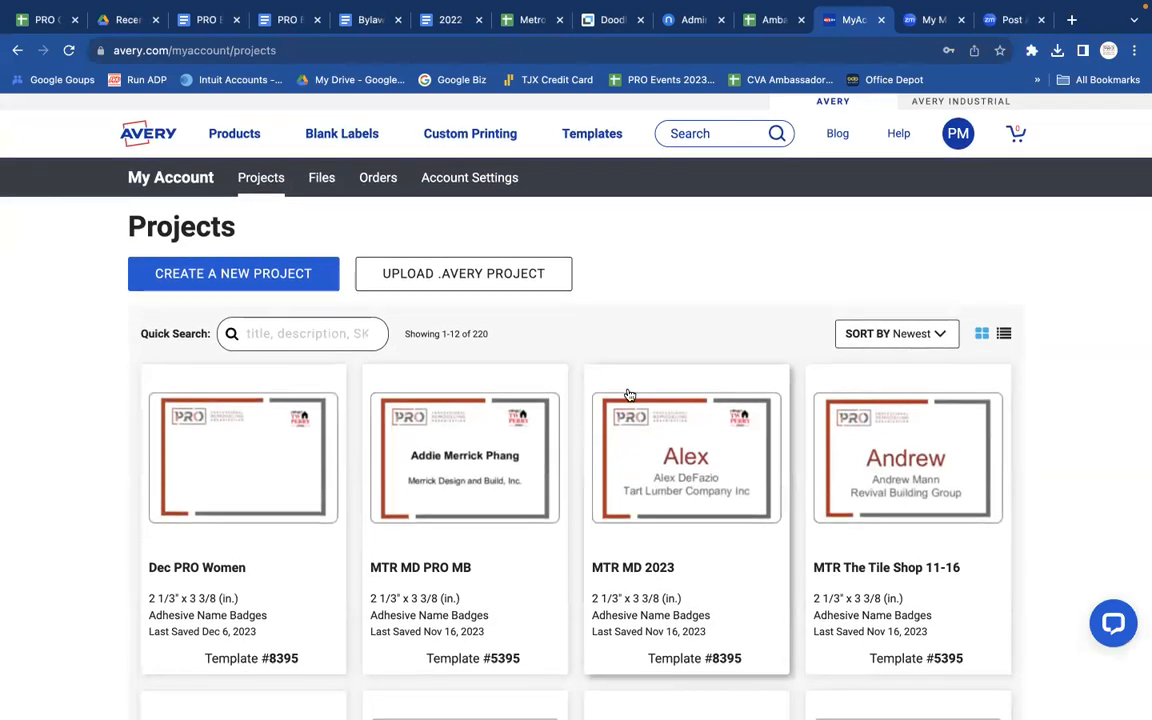
- Create a new Avery project and search the templates by number for 5395
left_click(247, 276)
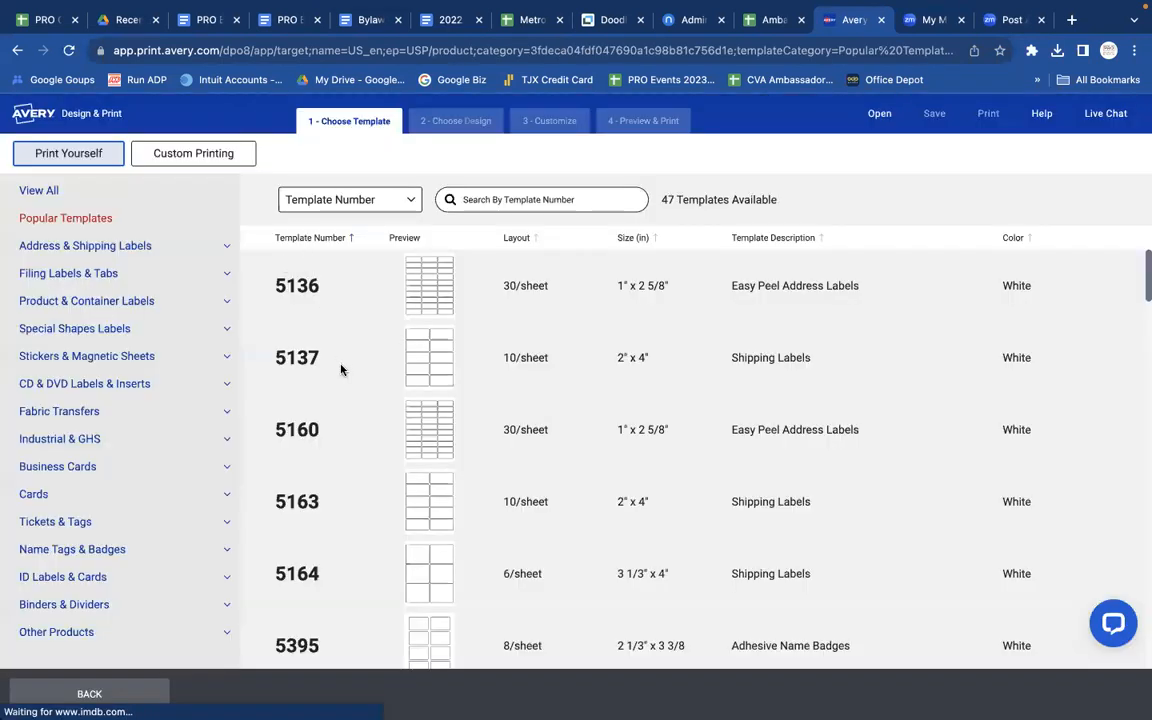
left_click(486, 198)
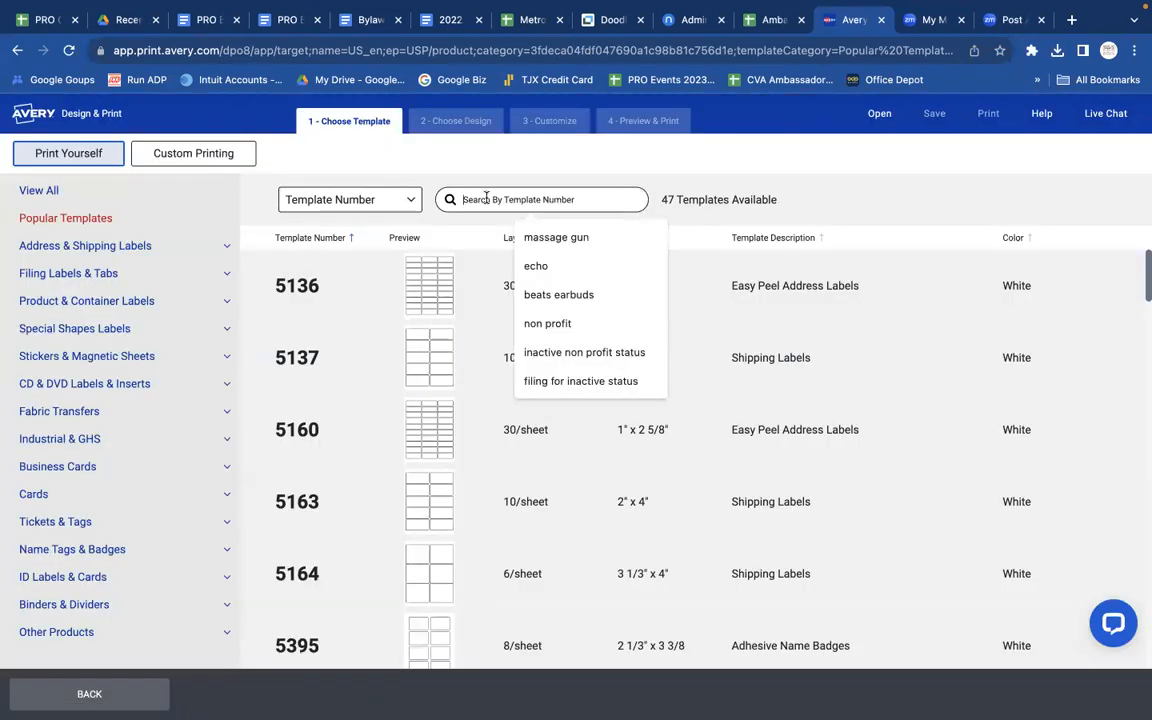
type("5395")
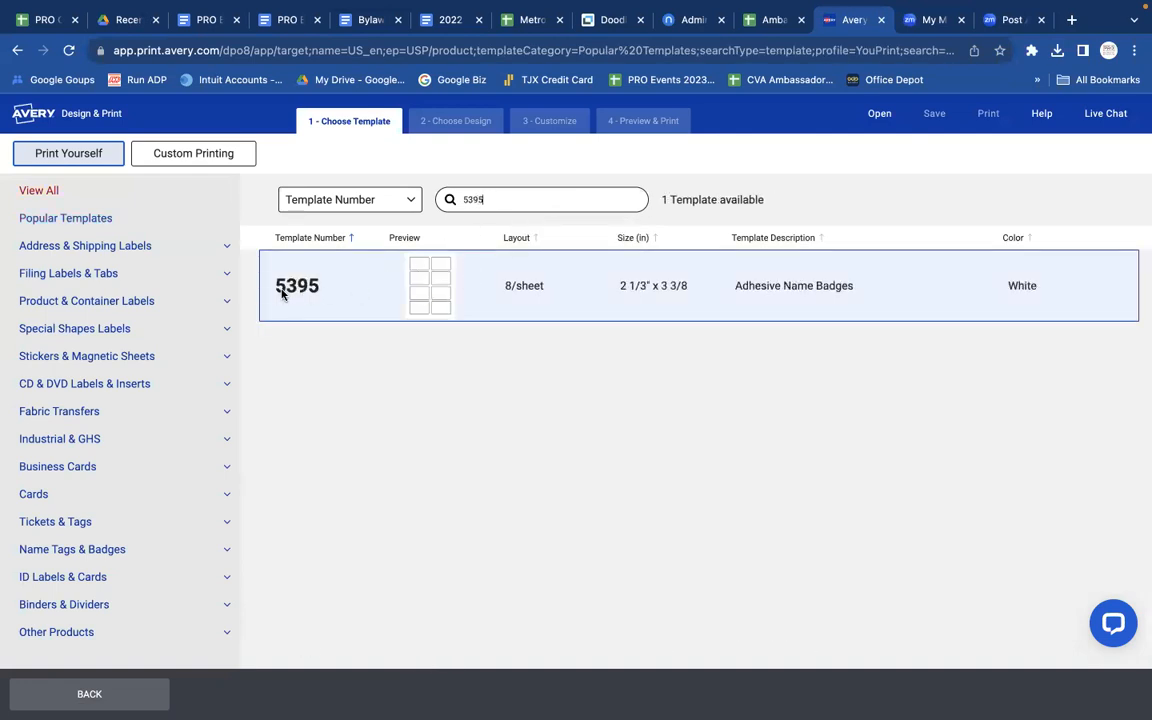
- Choose template 5395 with the blank landscape design and add the account's saved image "Untitled design (1).pdf", the PRO-branded frame, to all badges
left_click(1110, 296)
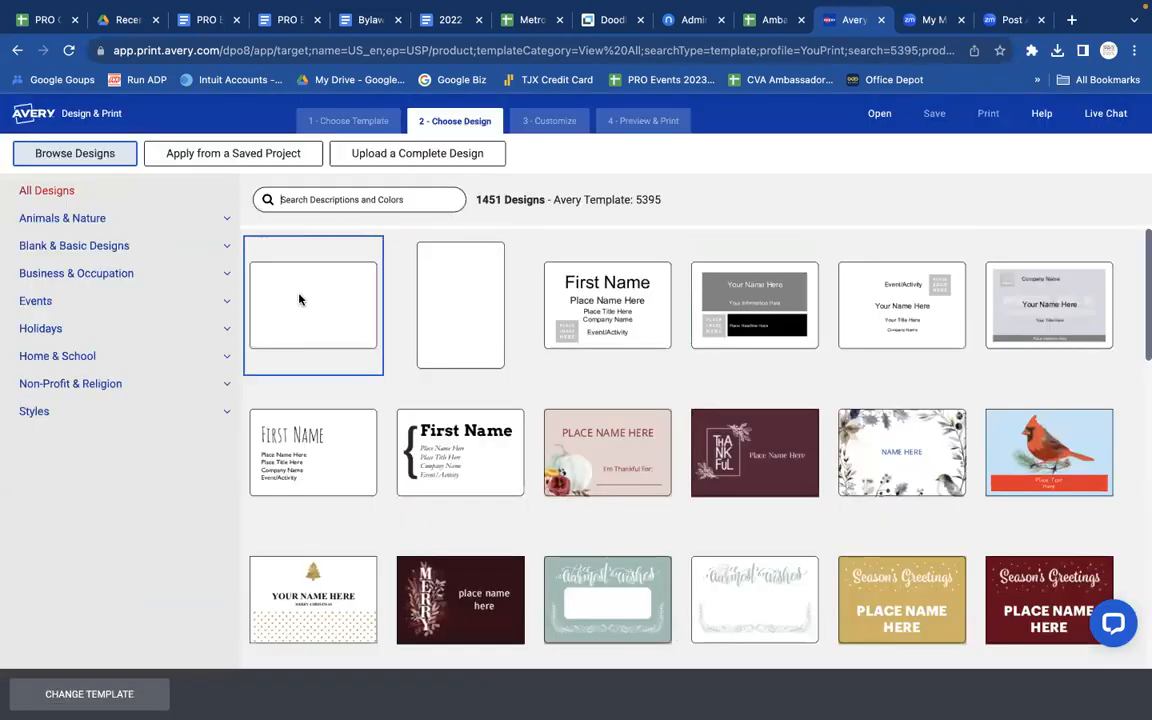
left_click(298, 299)
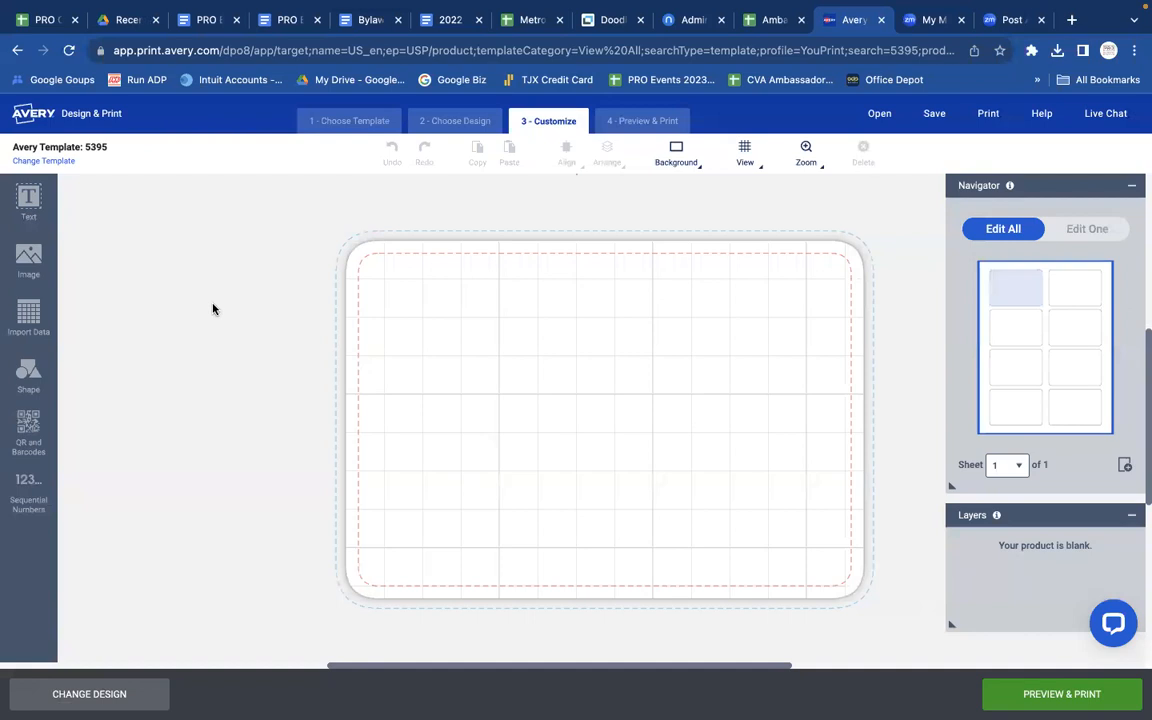
left_click(32, 259)
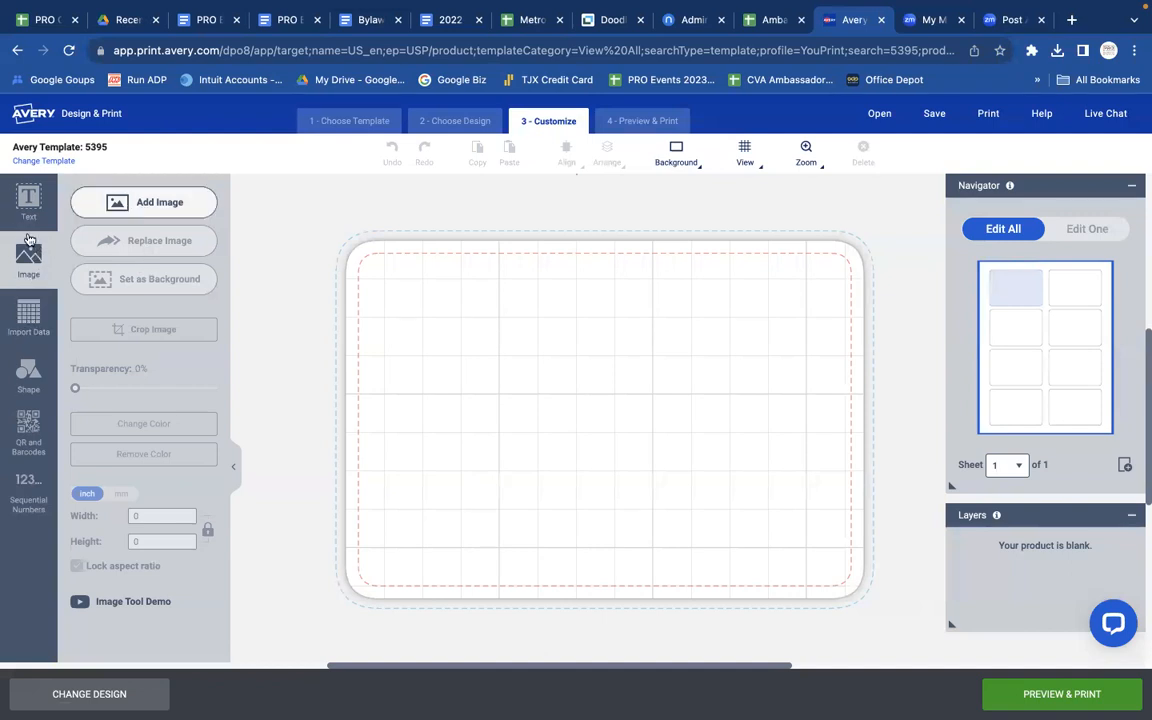
left_click(157, 204)
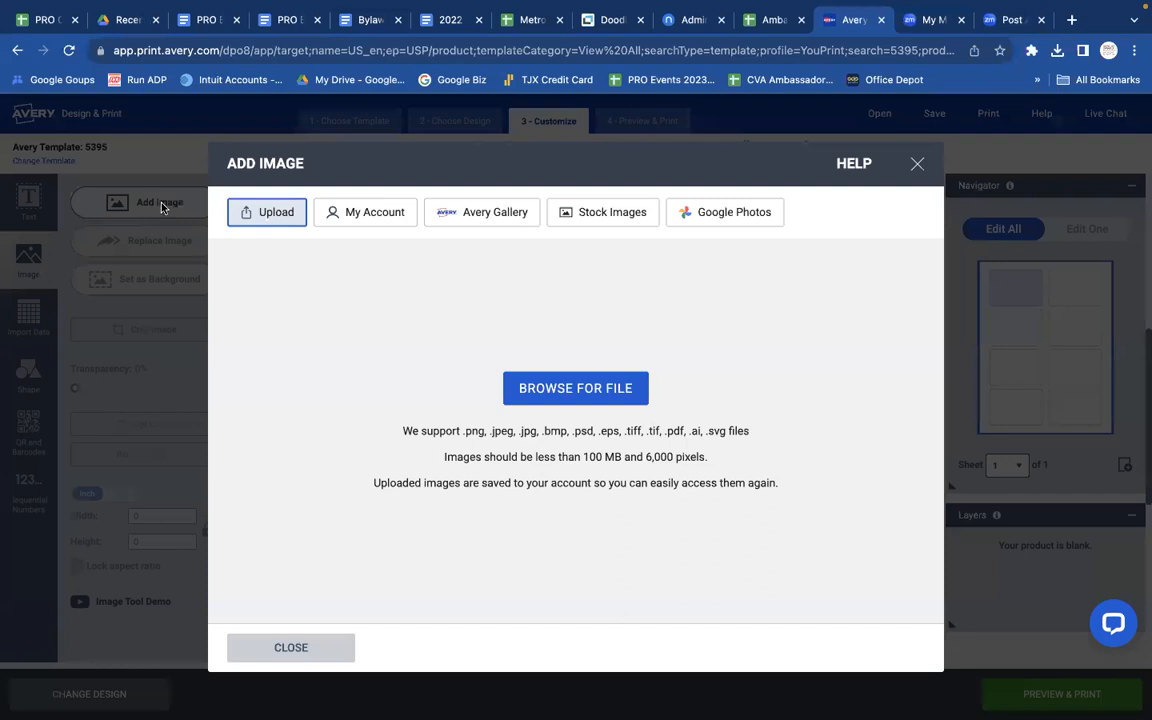
left_click(362, 218)
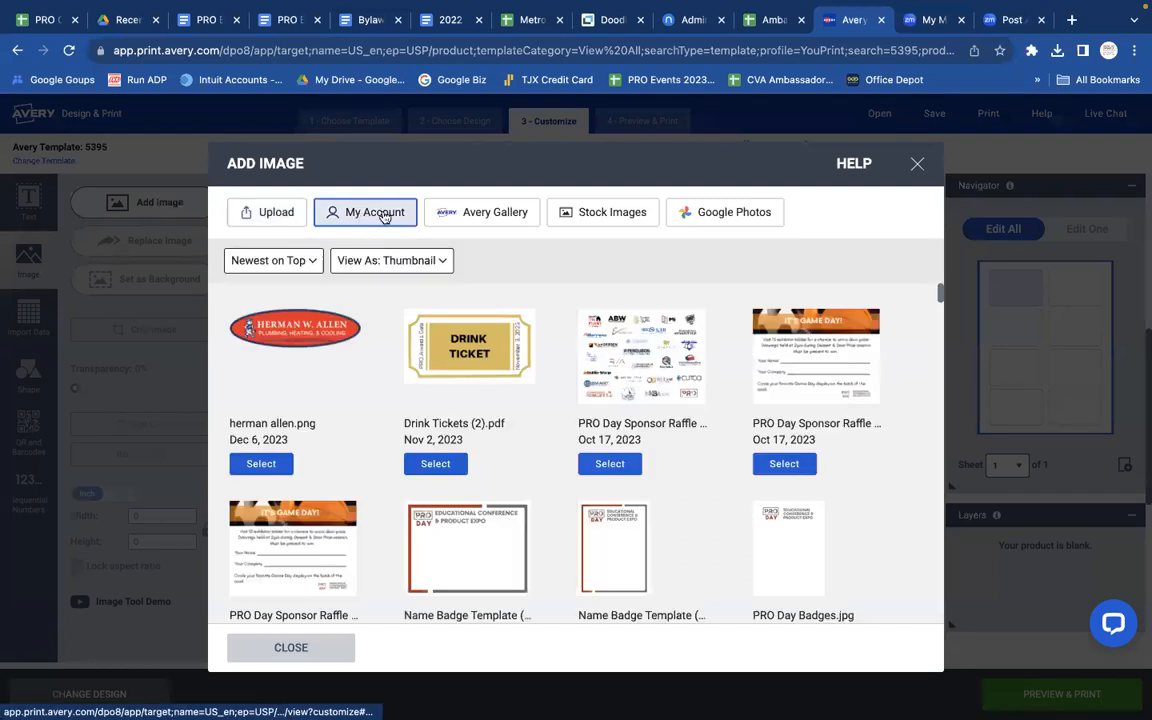
scroll(429, 478, "down", 3)
scroll(429, 481, "down", 7)
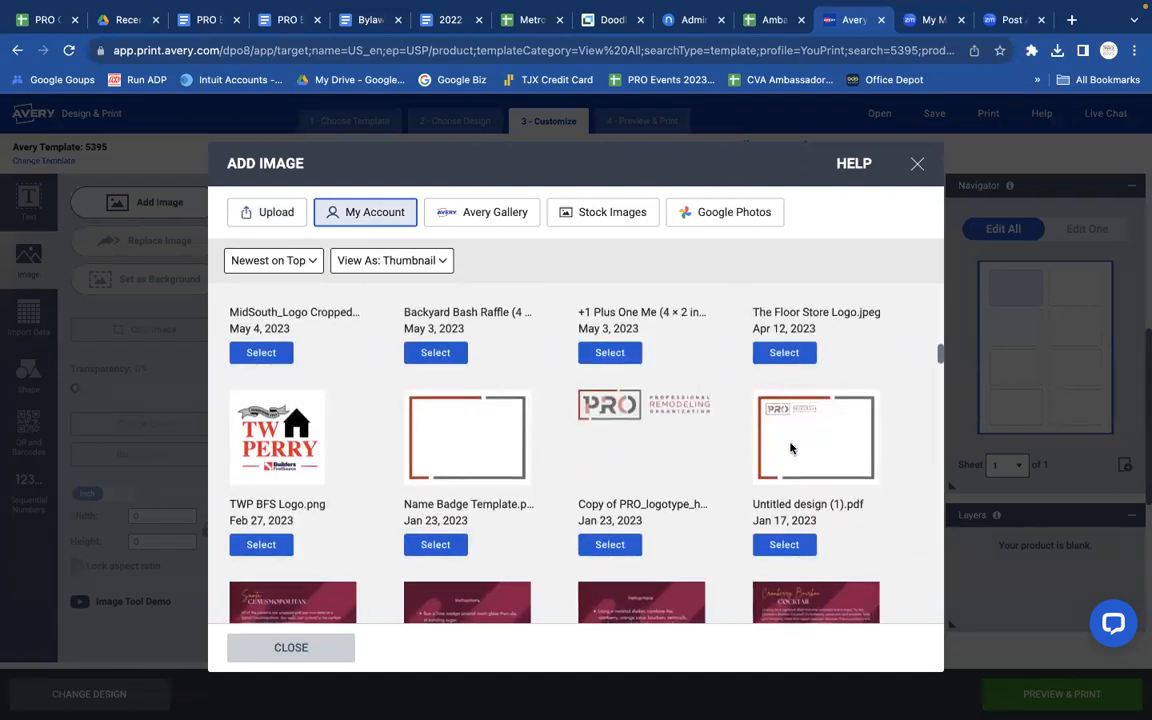
left_click(785, 548)
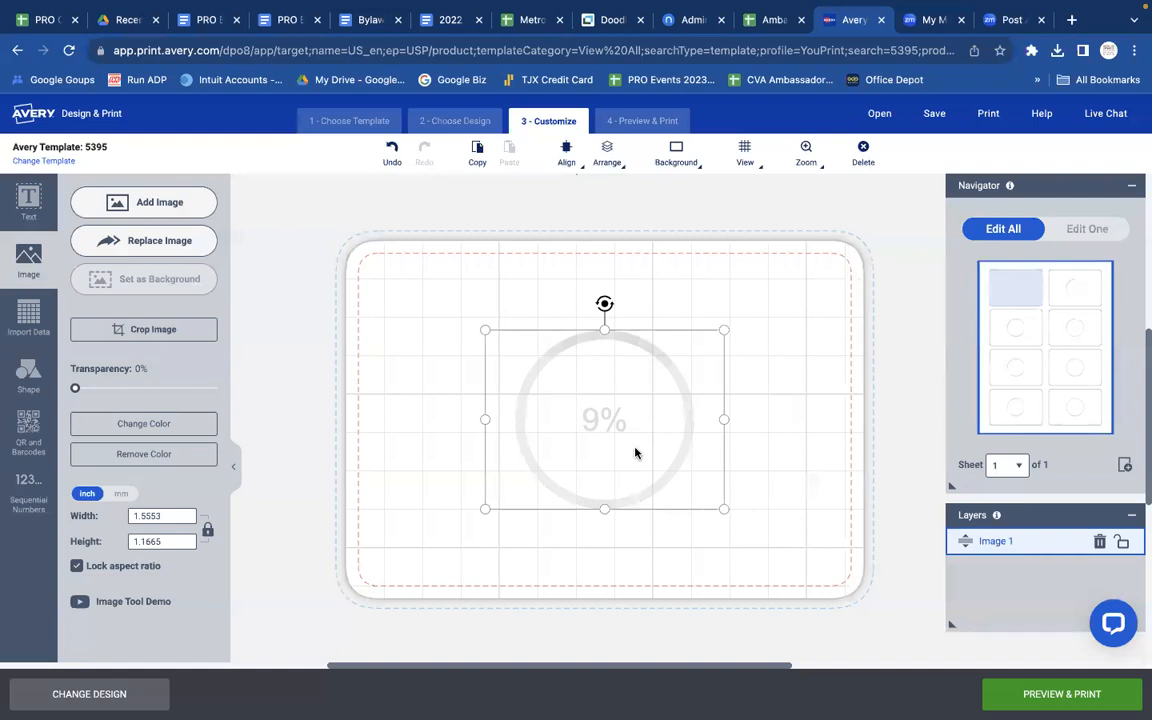
- Enlarge the PRO frame image to about 3.29 by 2.47 inches and centre it on the badge
left_click_drag(484, 330, 353, 231)
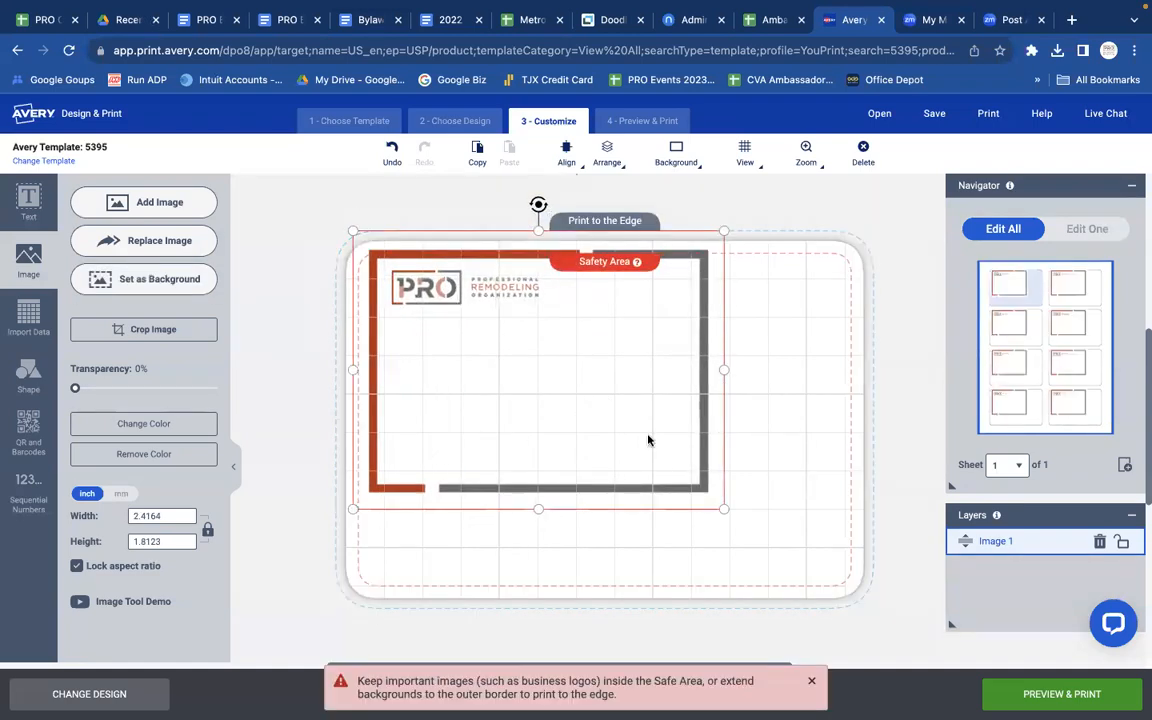
left_click_drag(723, 508, 852, 548)
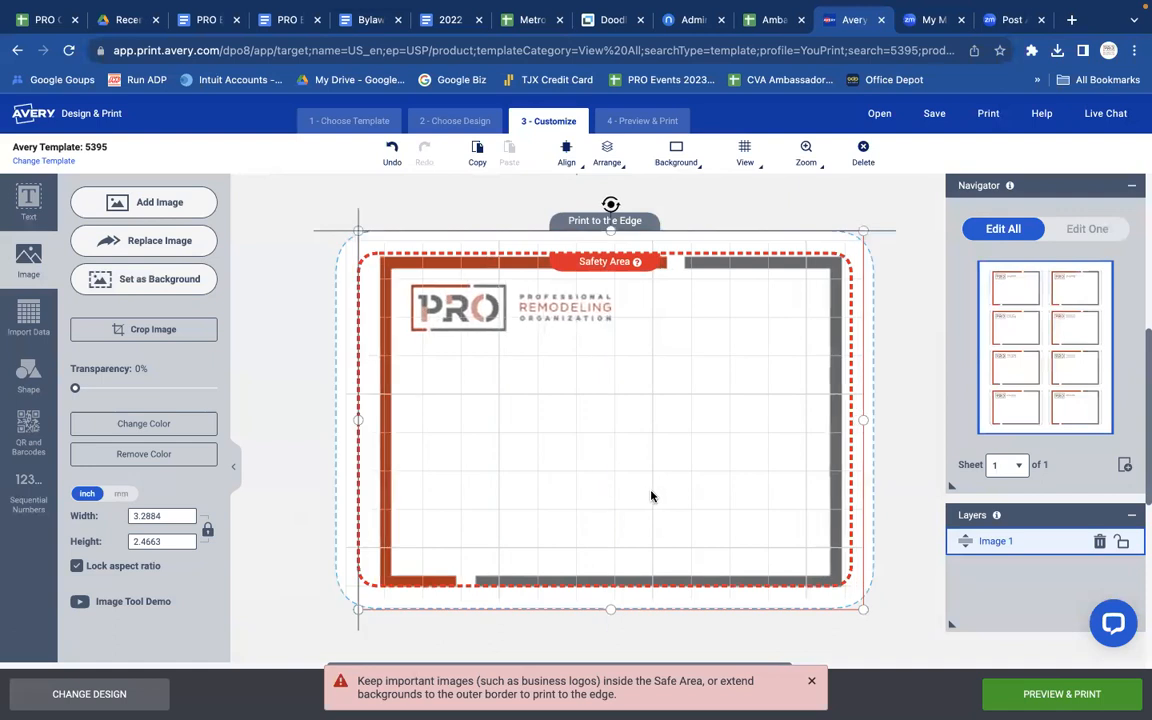
left_click_drag(583, 457, 584, 469)
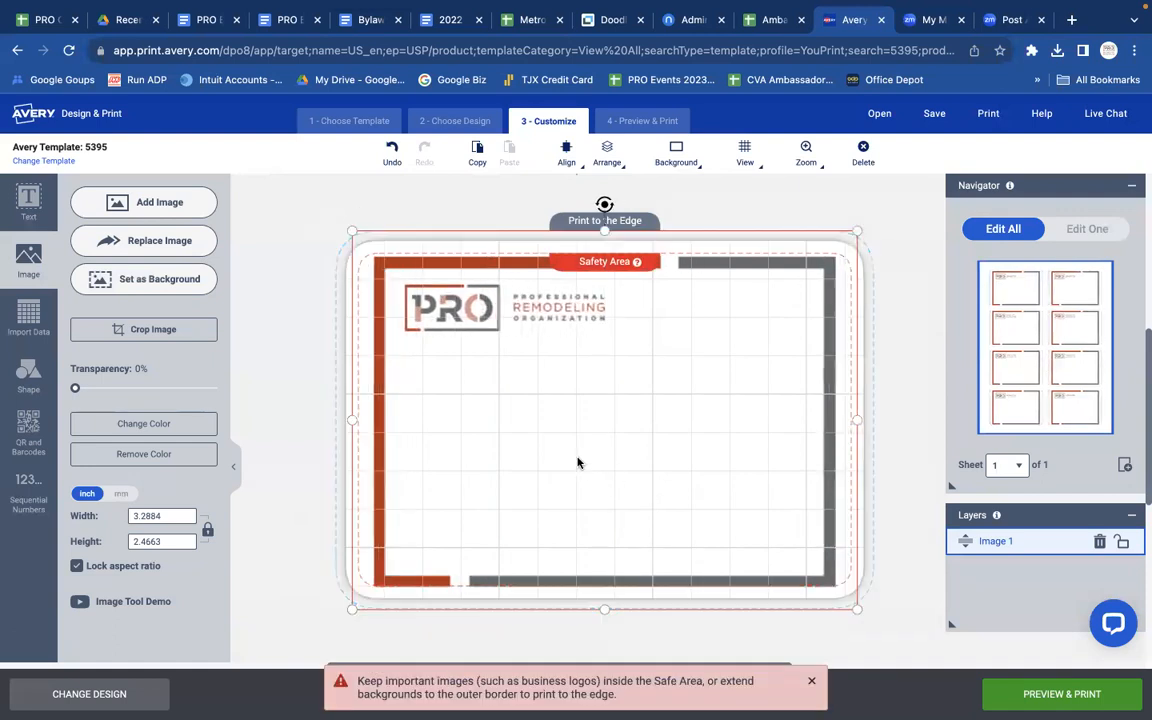
- Add the saved sponsor logo "herman allen.png", shrink it to about 0.85 by 0.25 inches and place it in the frame's upper-right corner
left_click(166, 204)
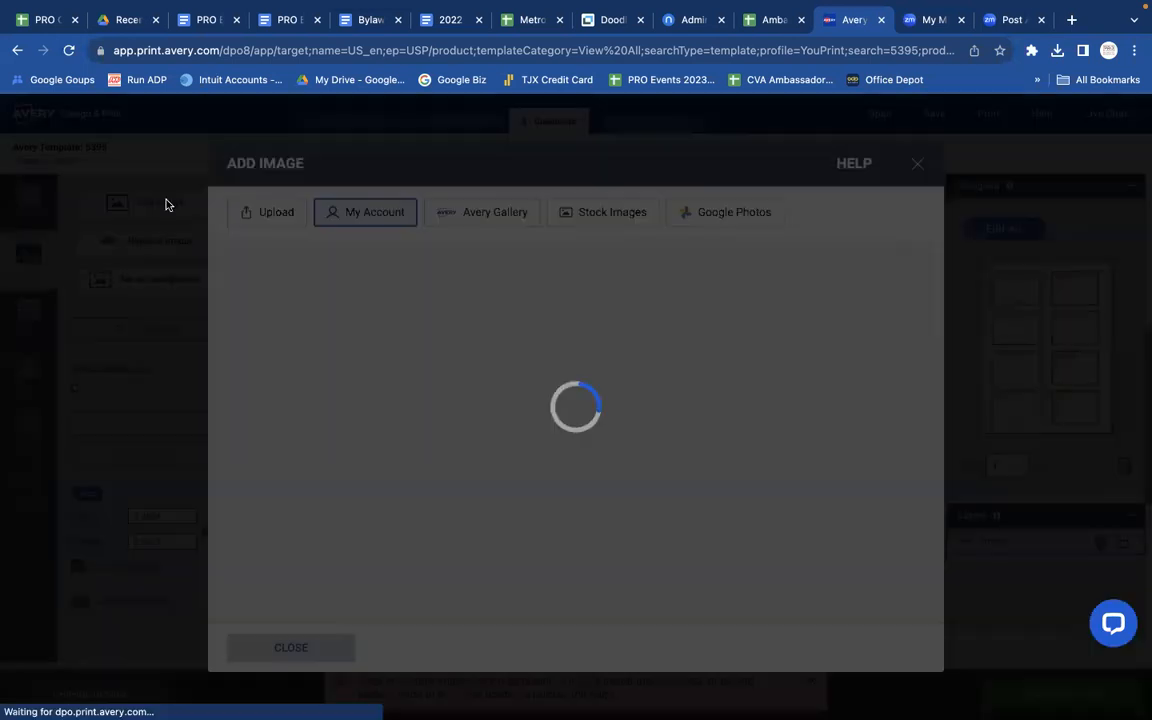
left_click(262, 463)
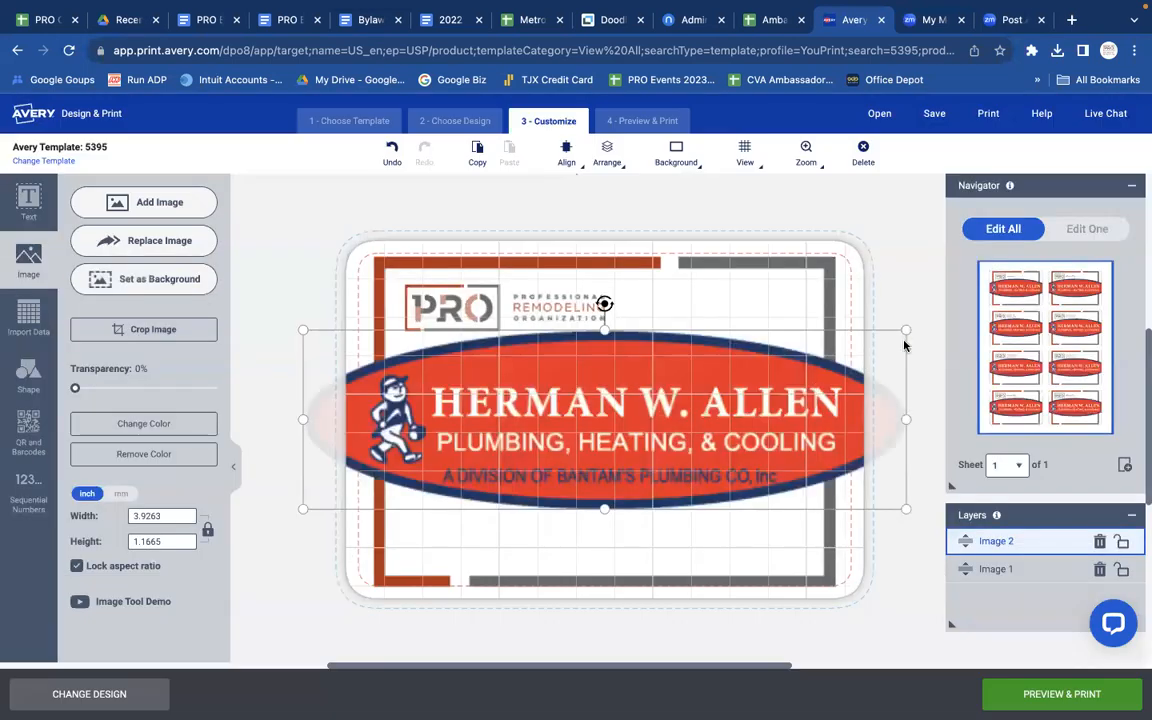
left_click_drag(905, 330, 761, 315)
left_click_drag(808, 282, 728, 309)
left_click_drag(791, 284, 738, 288)
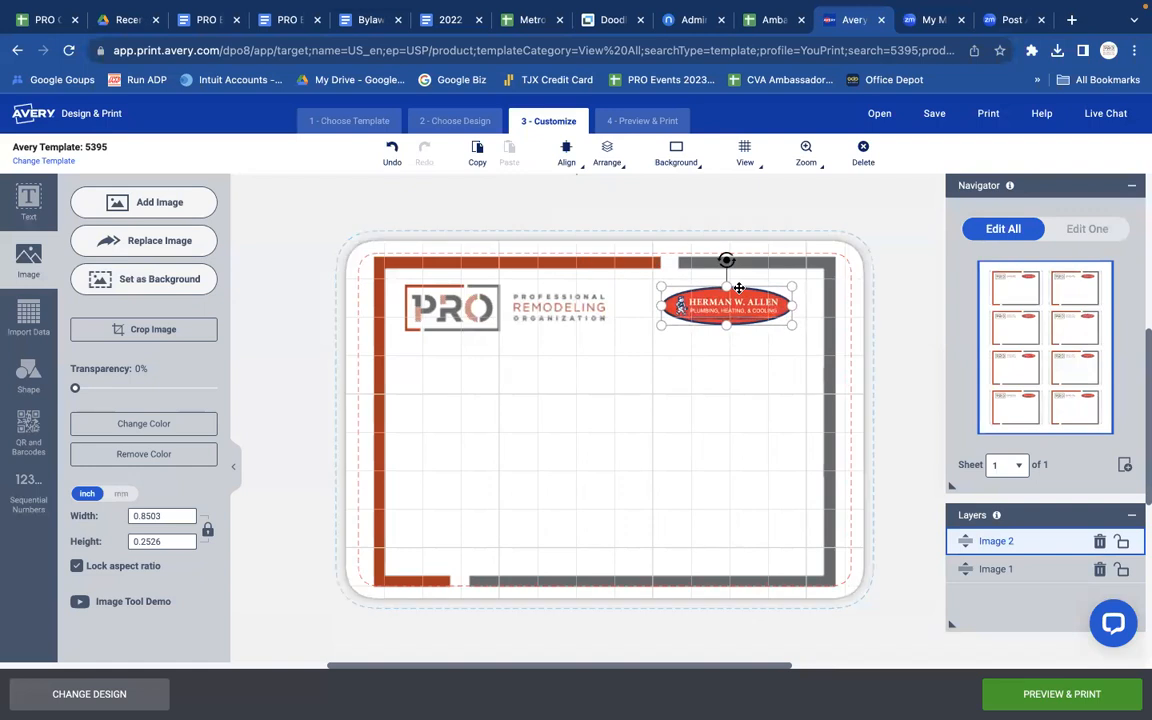
left_click(593, 403)
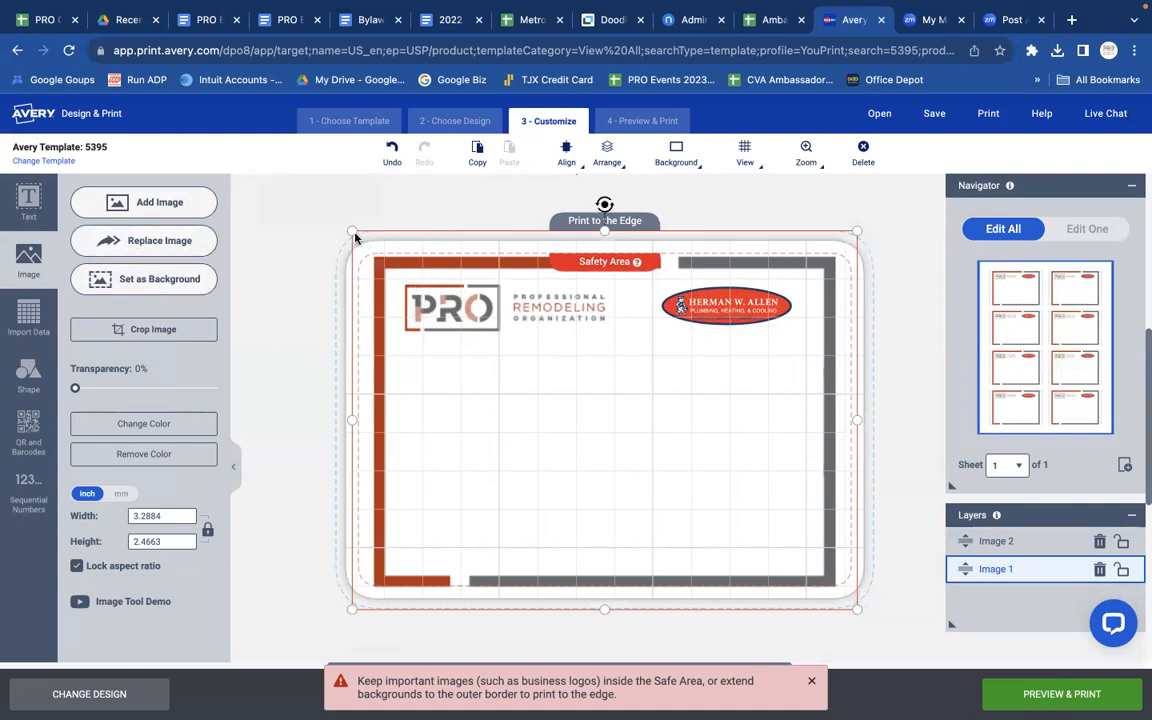
left_click_drag(350, 229, 352, 231)
- Start a mail merge and upload the spreadsheet "PRO Ho Ho Ho Attendees (Batch 2)" from the Desktop folder
left_click(20, 296)
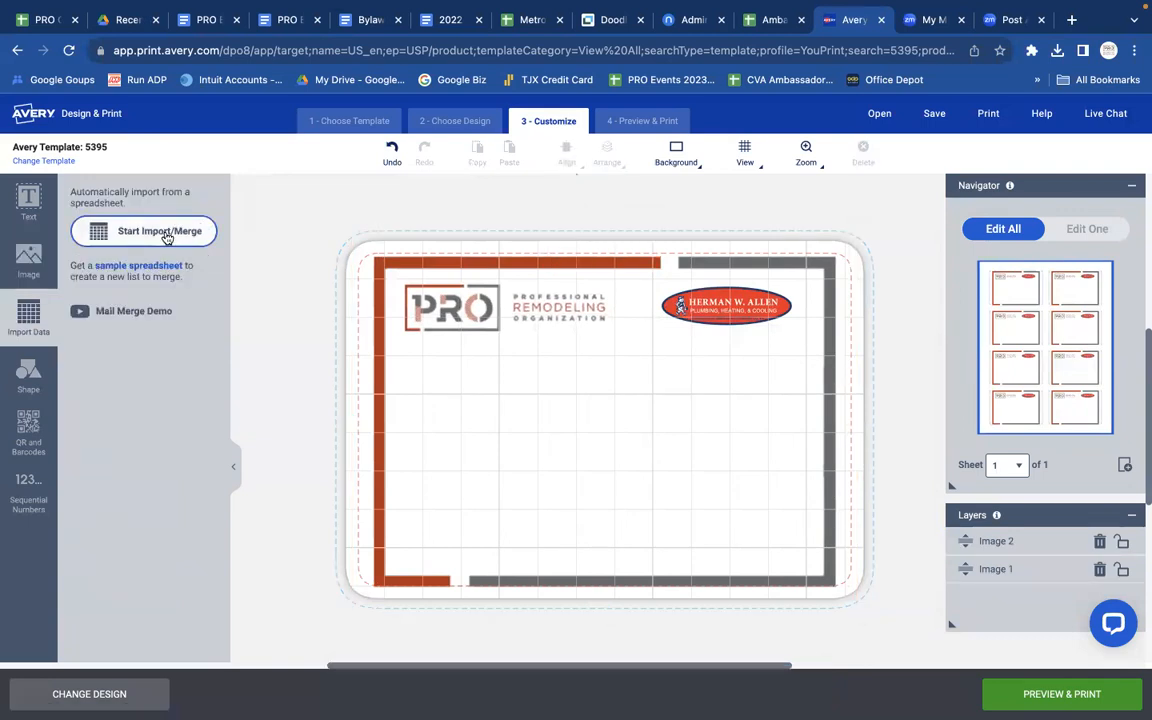
left_click(27, 318)
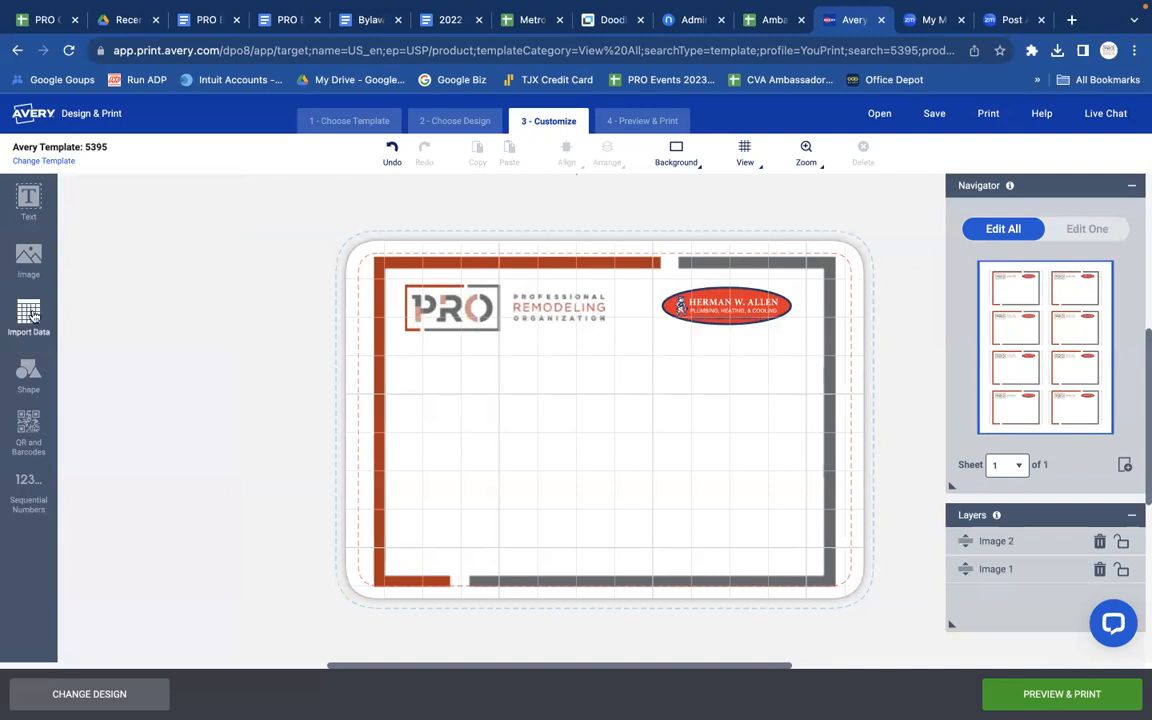
left_click(27, 316)
left_click(140, 231)
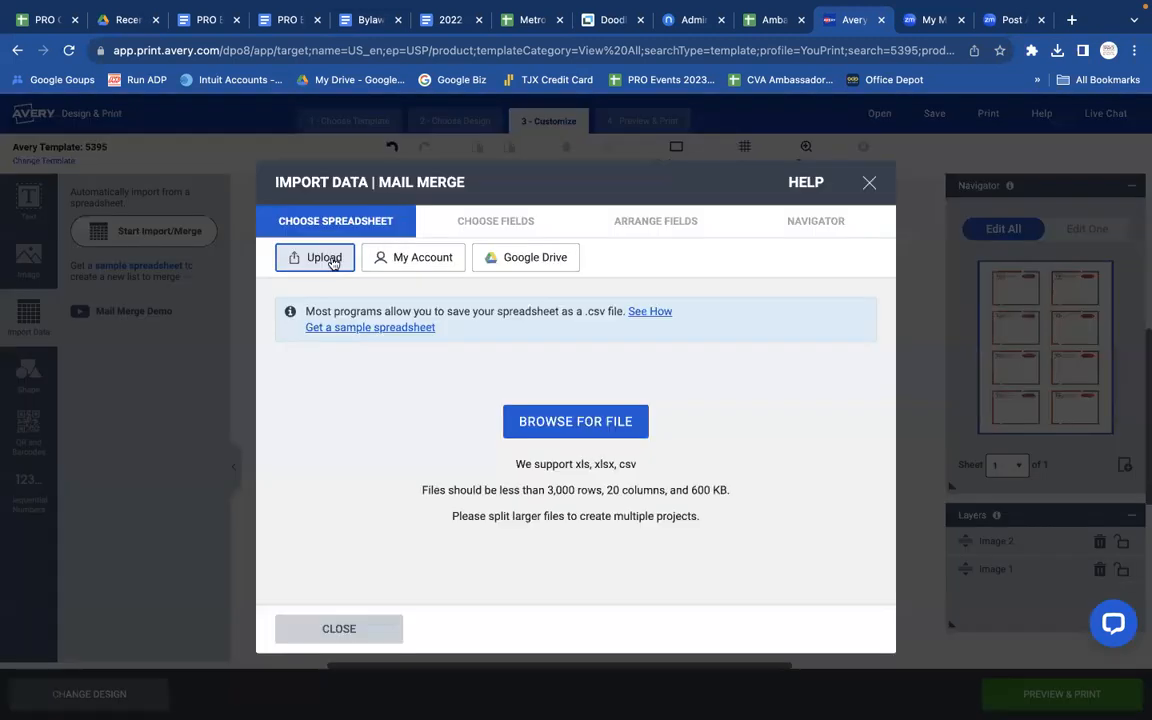
left_click(576, 423)
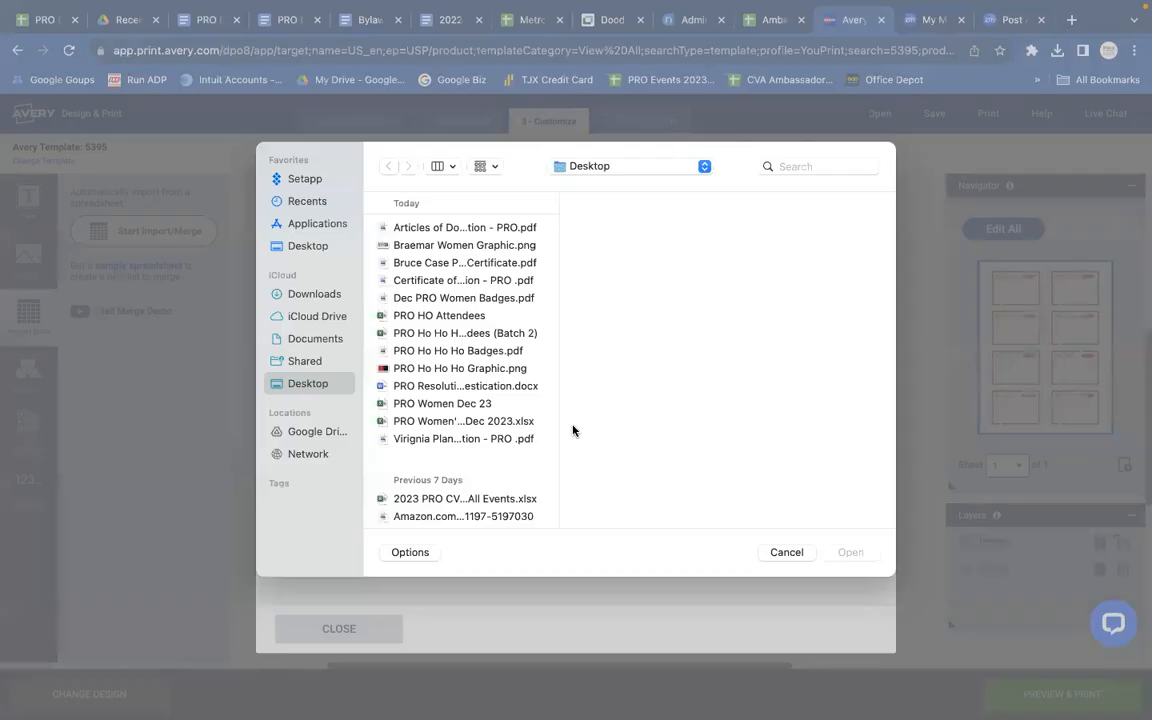
left_click(444, 338)
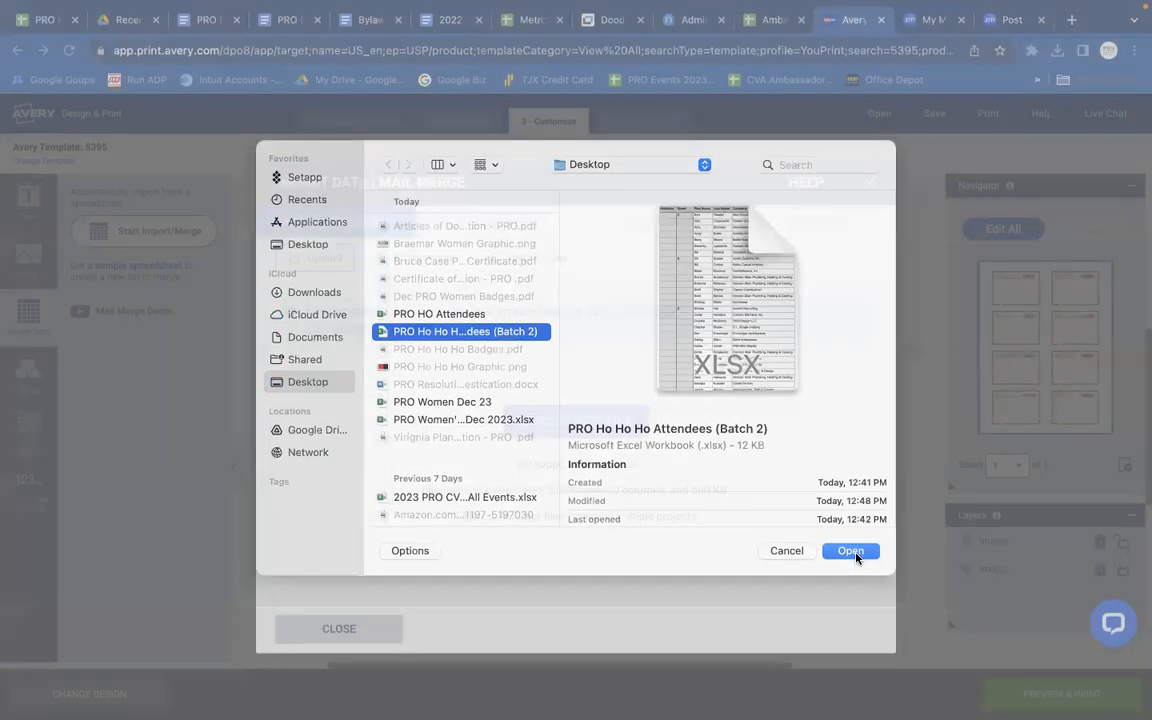
left_click(850, 554)
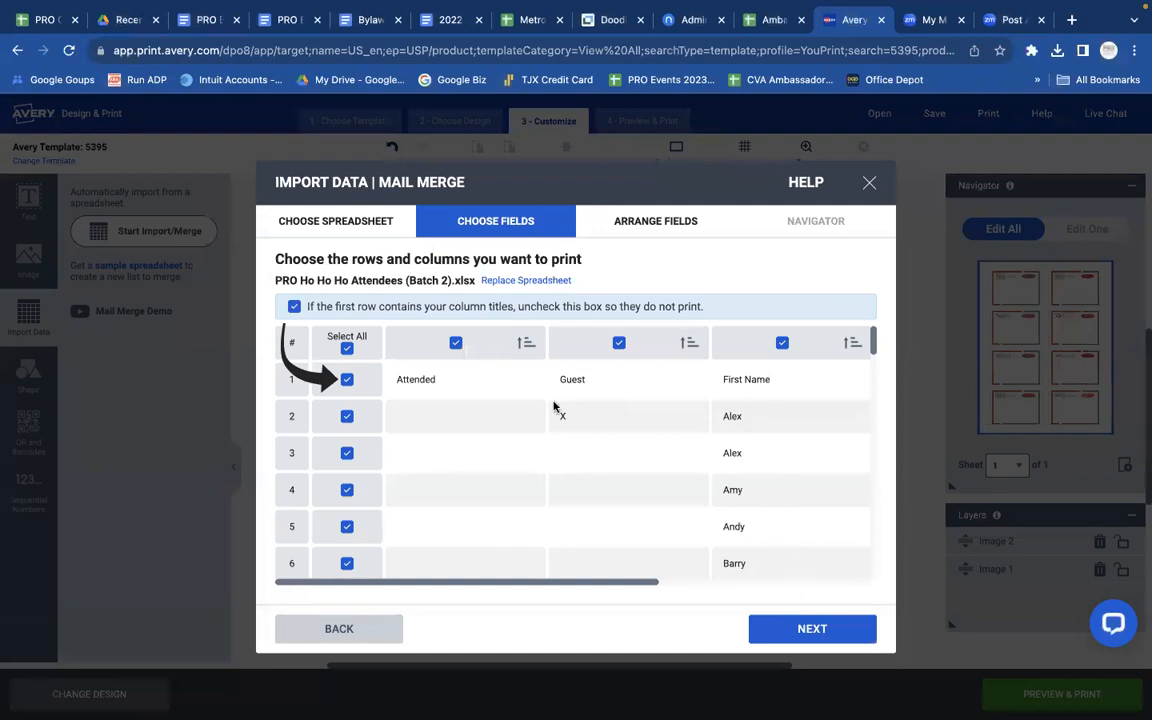
- Exclude the Attended column and the column-title row from the merge, keeping Guest, First Name, Last Name and Company, and continue to arranging fields
left_click(456, 344)
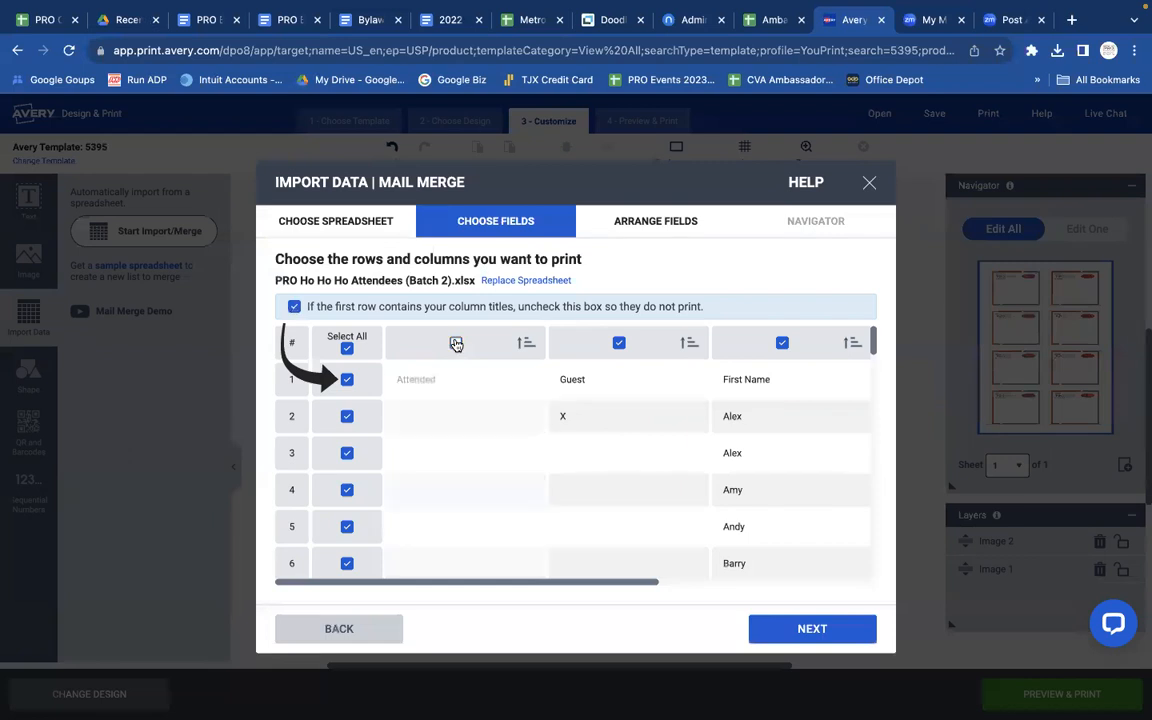
left_click(346, 383)
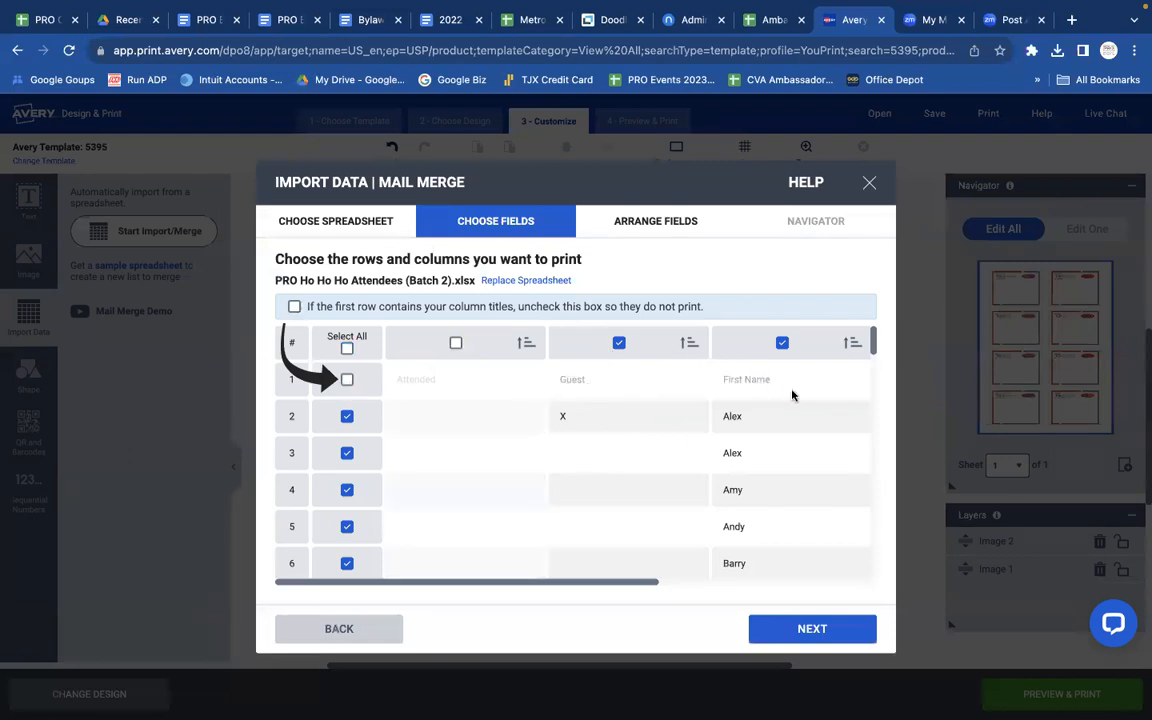
scroll(792, 393, "right", 3)
scroll(792, 395, "right", 2)
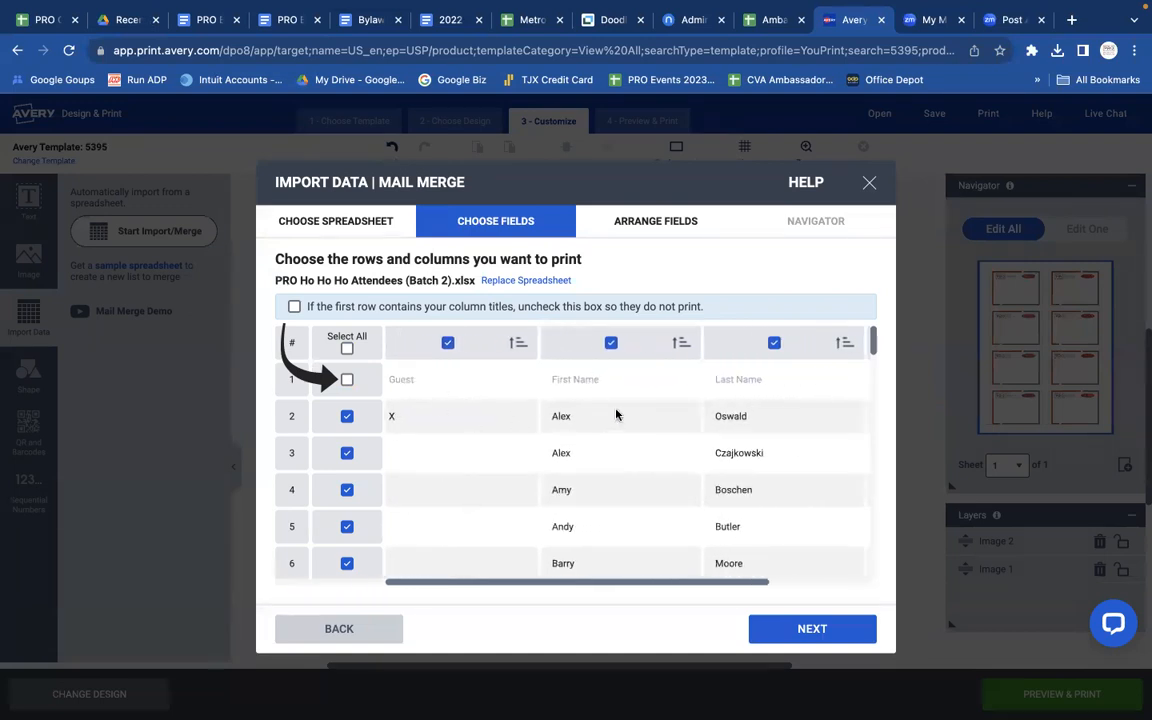
scroll(736, 383, "right", 3)
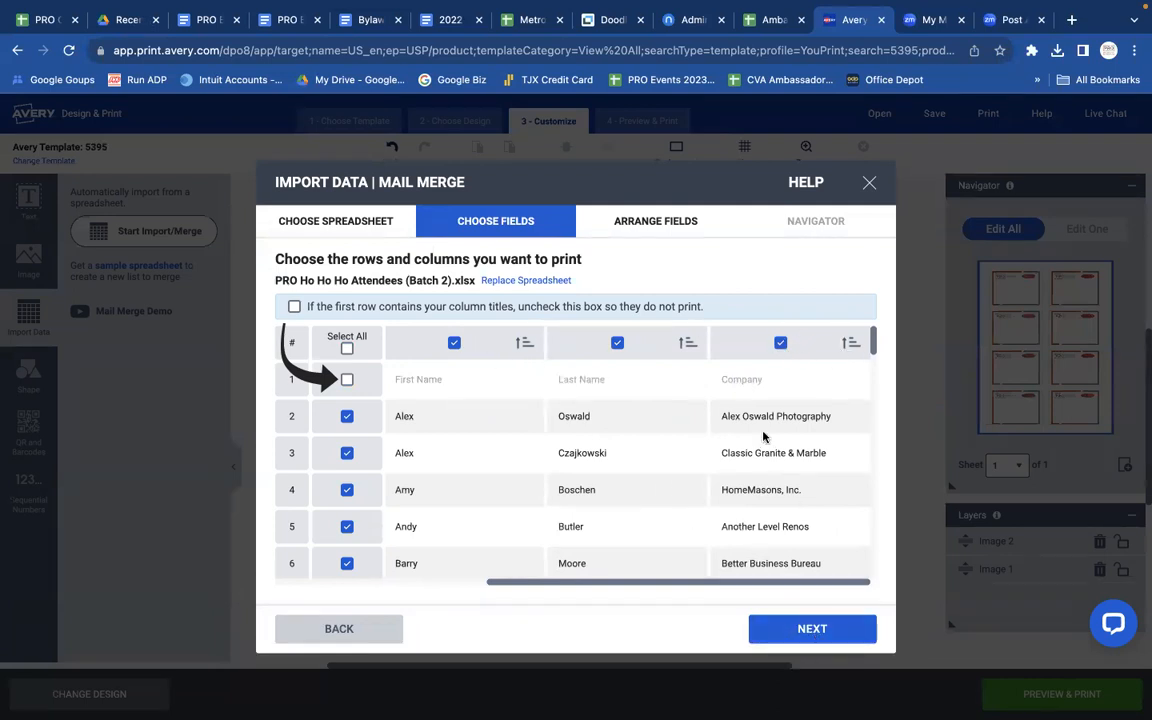
left_click(780, 343)
left_click(780, 343)
left_click(813, 630)
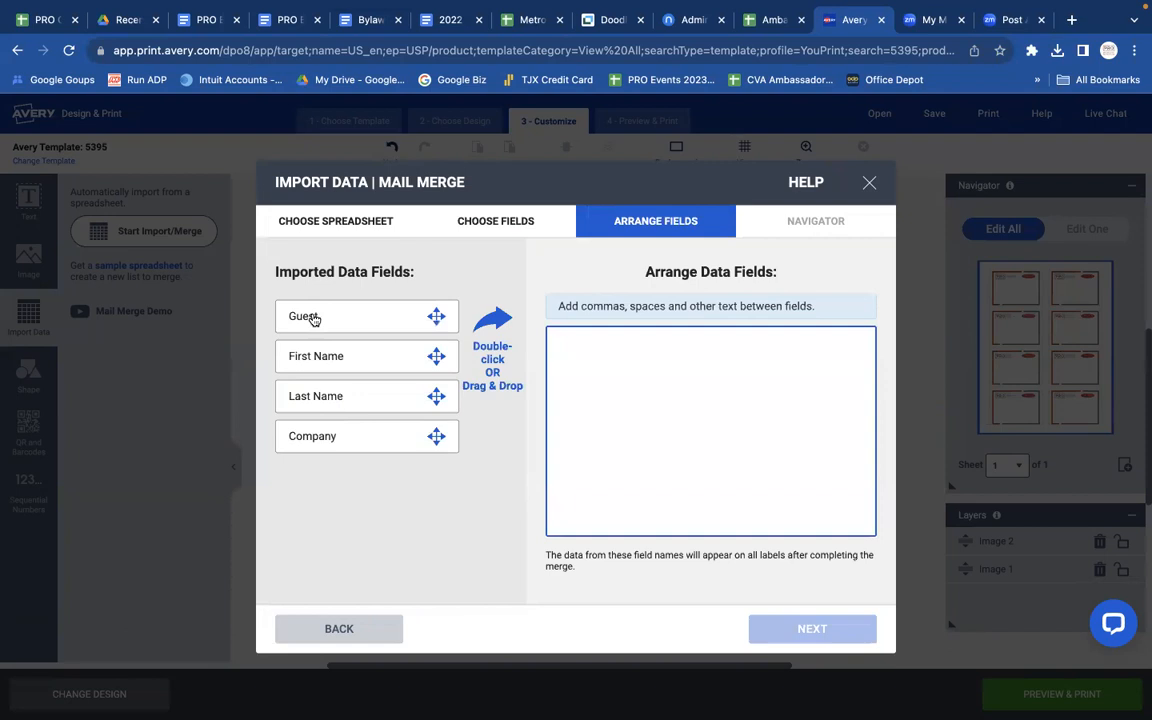
- Arrange the merge fields on four lines as First Name, First Name with Last Name, Company, and Guest, and finish the merge
left_click_drag(309, 316, 590, 337)
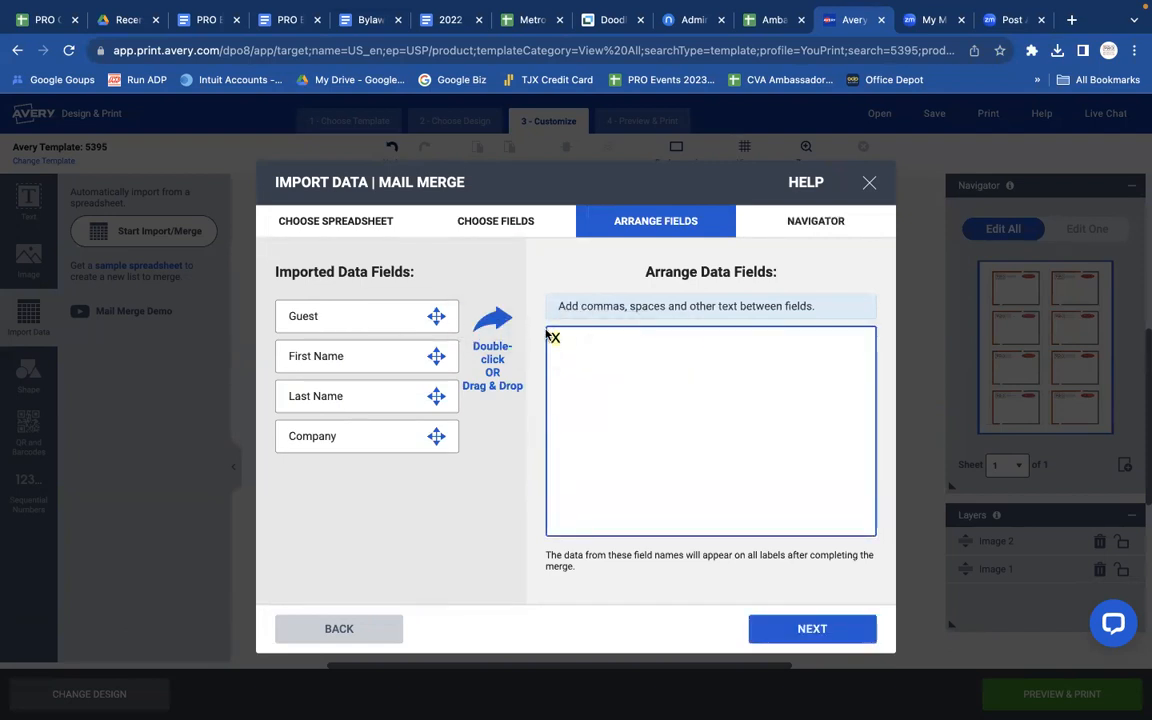
key("BackSpace")
mouse_move(342, 356)
left_mouse_down()
mouse_move(617, 352)
mouse_move(612, 342)
left_mouse_up()
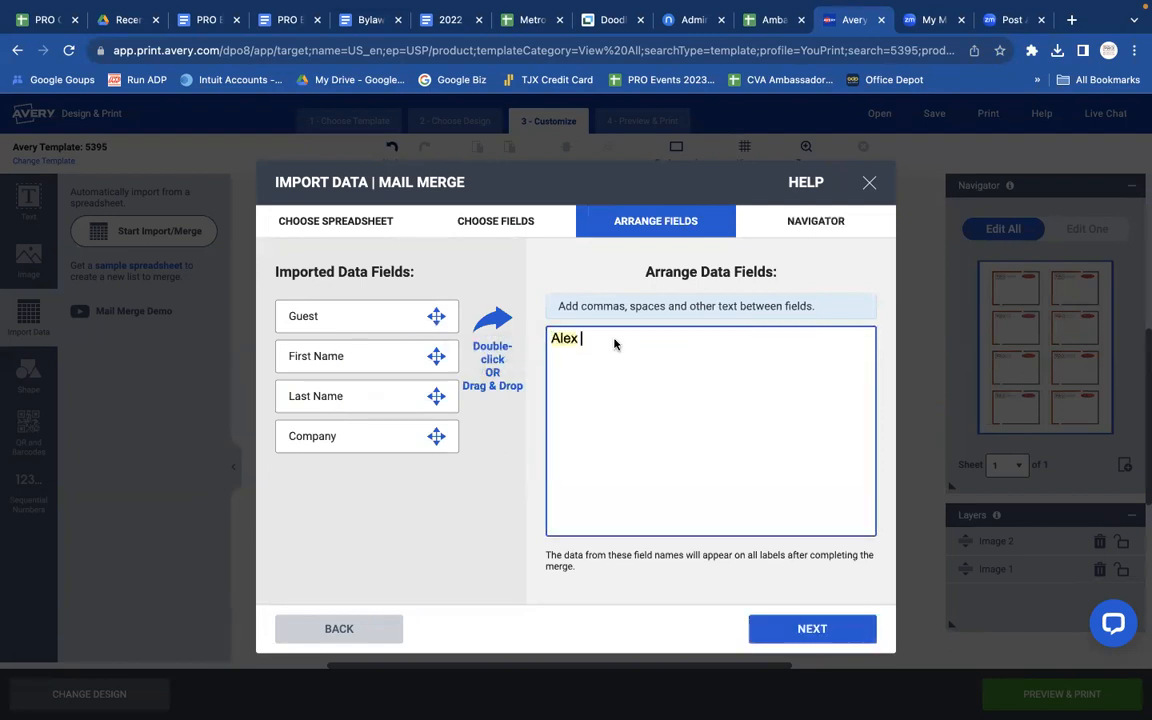
left_click_drag(324, 360, 576, 372)
left_click_drag(368, 396, 643, 362)
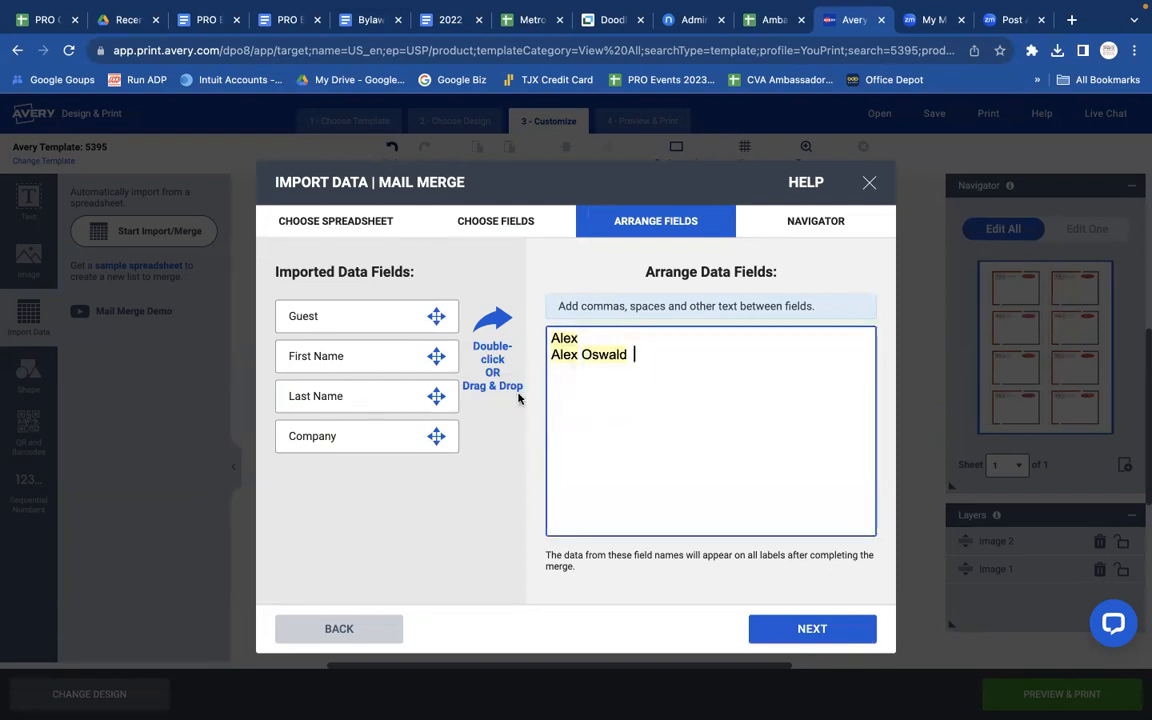
left_click_drag(329, 440, 609, 388)
left_click_drag(321, 319, 599, 404)
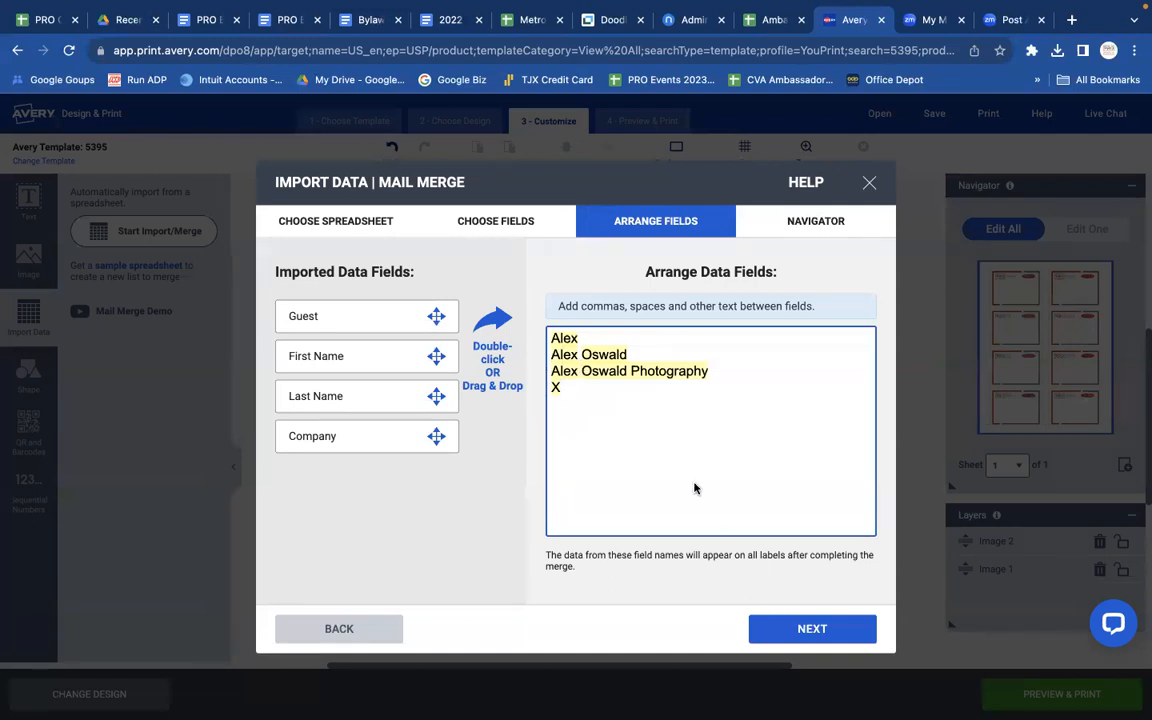
left_click(812, 630)
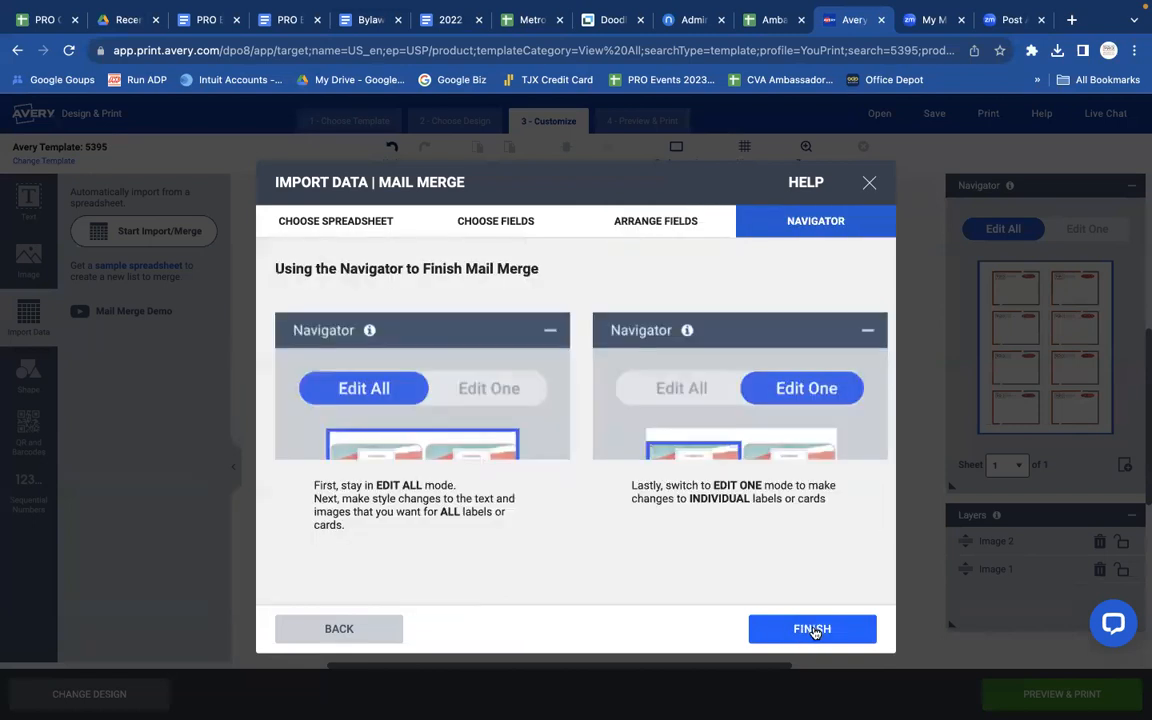
left_click(812, 629)
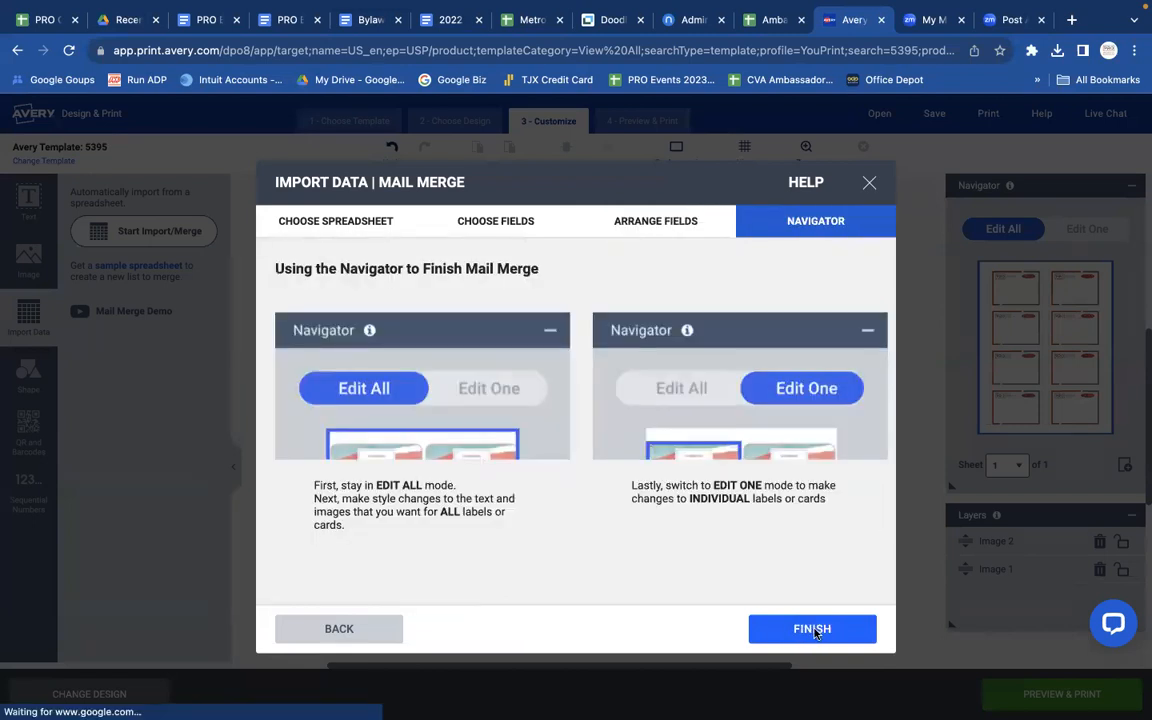
- Move the merged text box below the logos on all badges and narrow both its sides to fit inside the frame
left_click(643, 266)
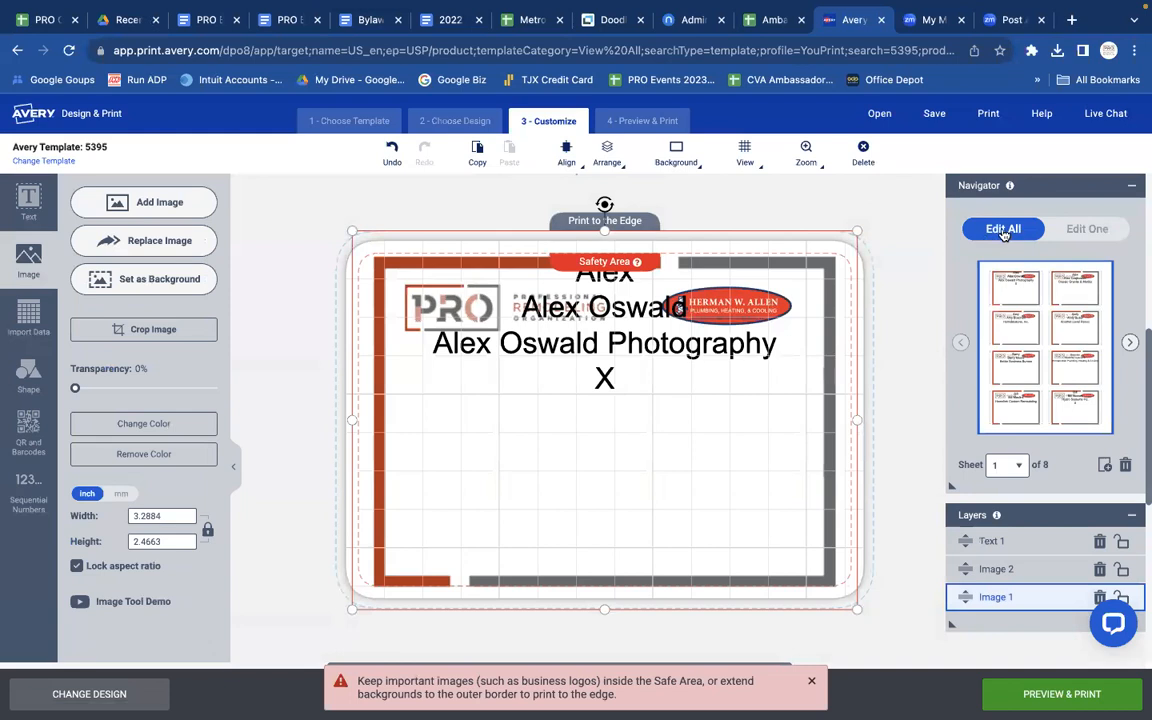
left_click(617, 258)
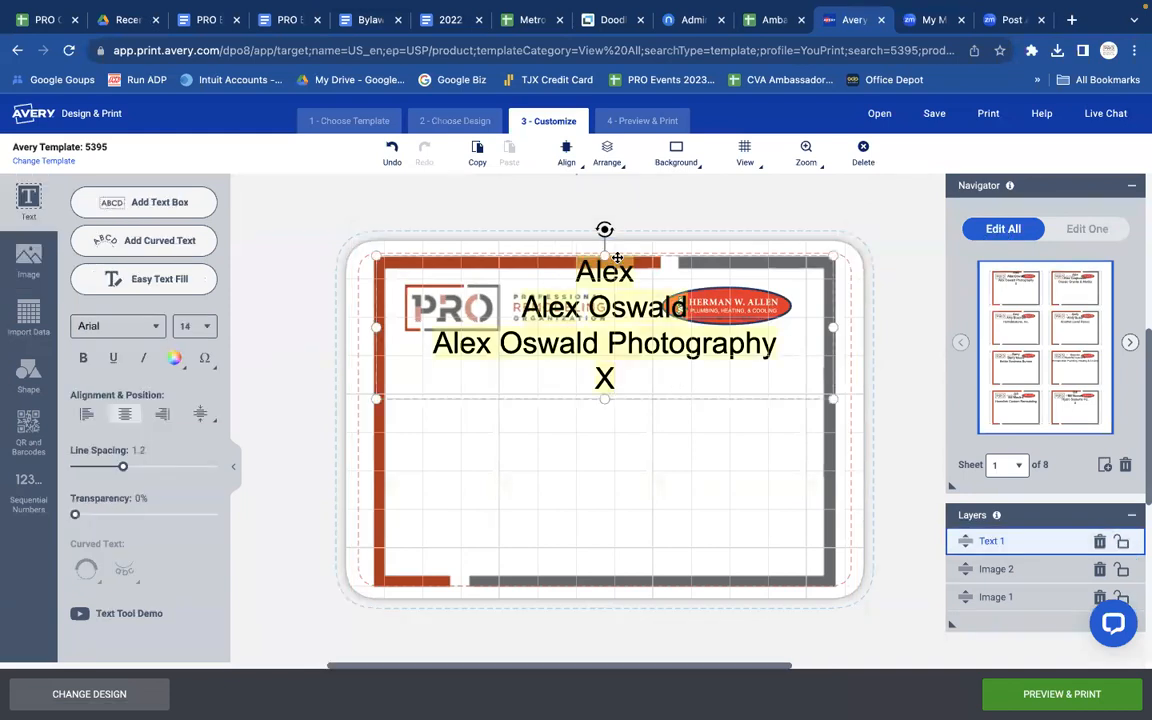
left_click_drag(617, 258, 612, 393)
left_click_drag(375, 461, 387, 460)
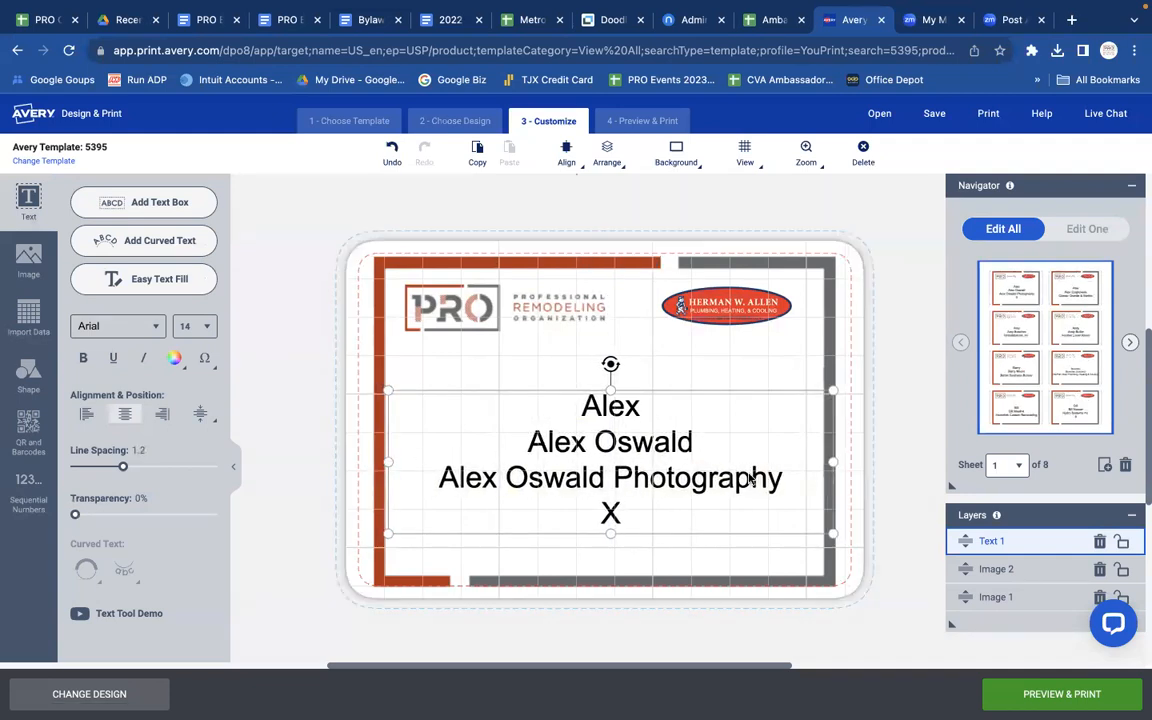
left_click_drag(833, 461, 822, 463)
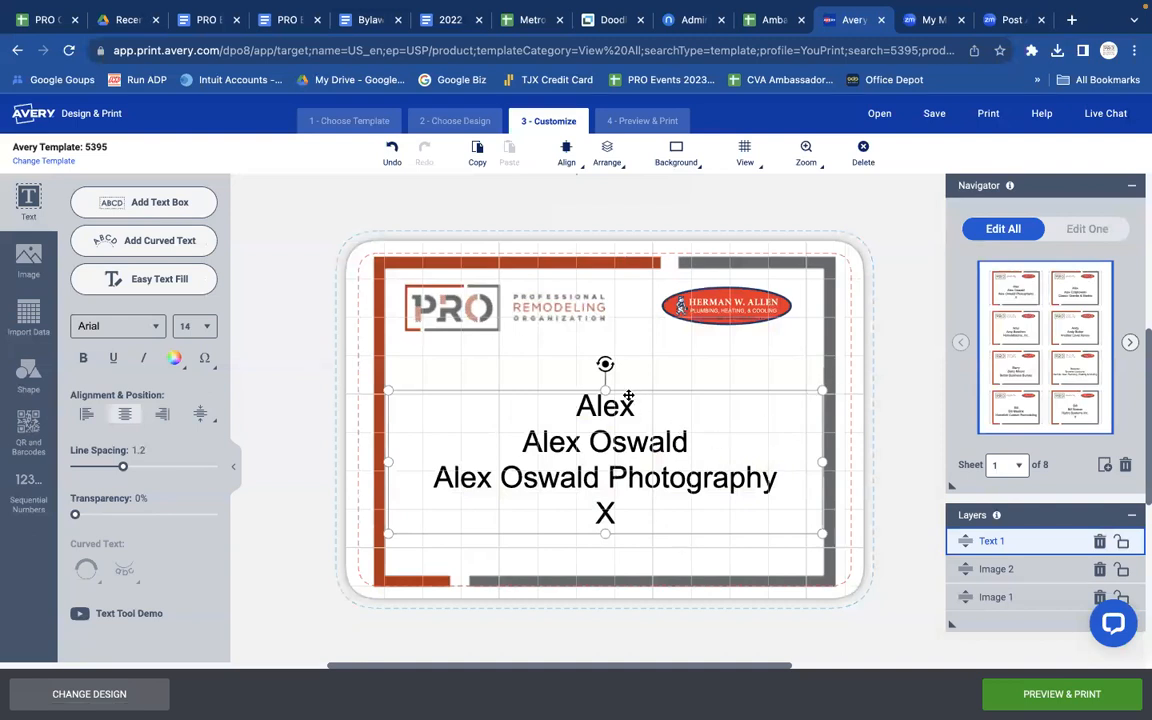
- Set the font size of the large first-name line to 30 on all badges
mouse_move(628, 394)
left_mouse_down()
mouse_move(625, 376)
mouse_move(630, 395)
left_mouse_up()
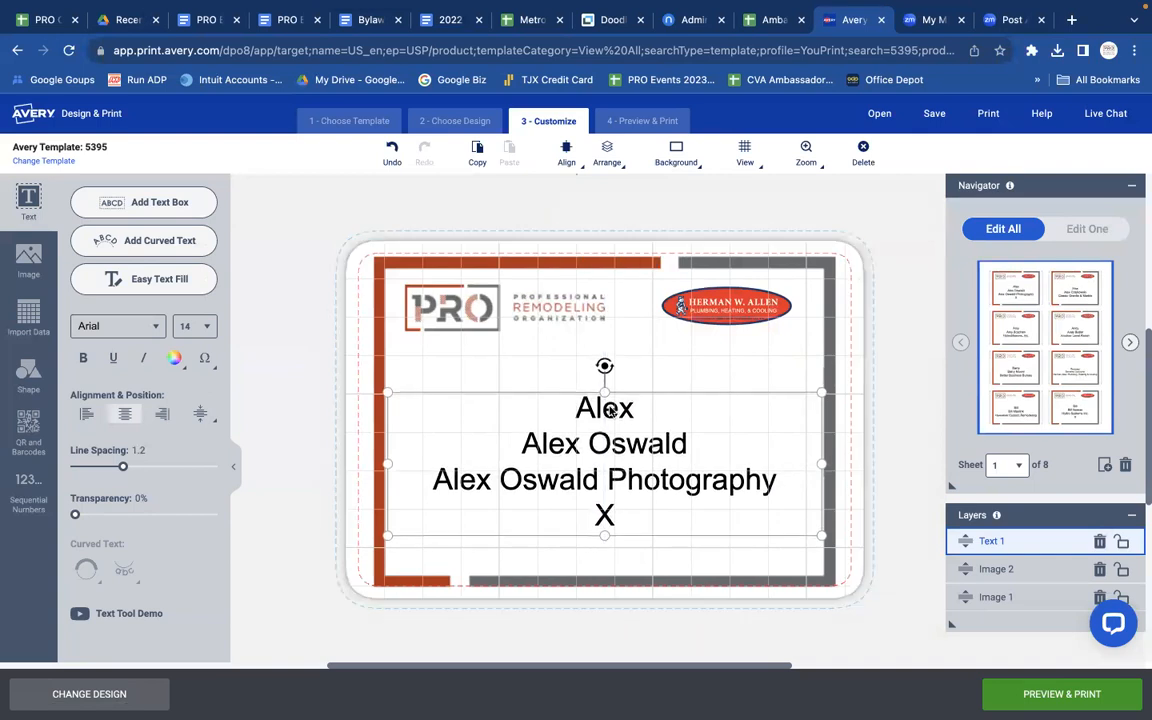
double_click(609, 410)
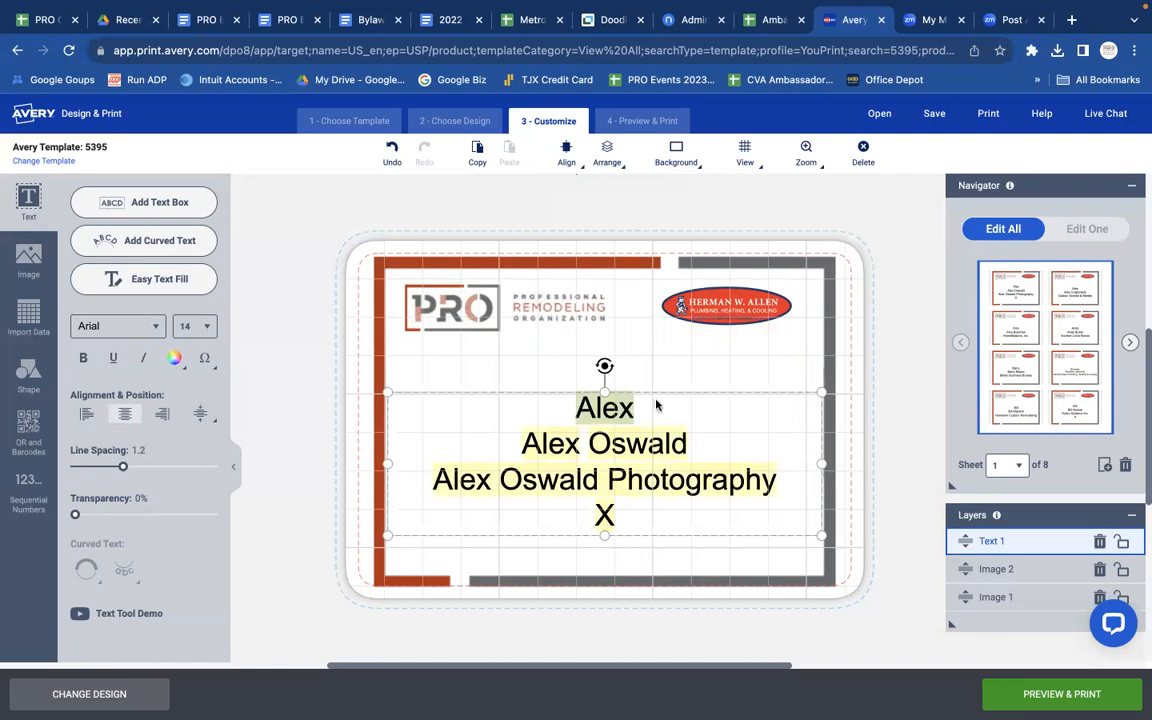
left_click(609, 410)
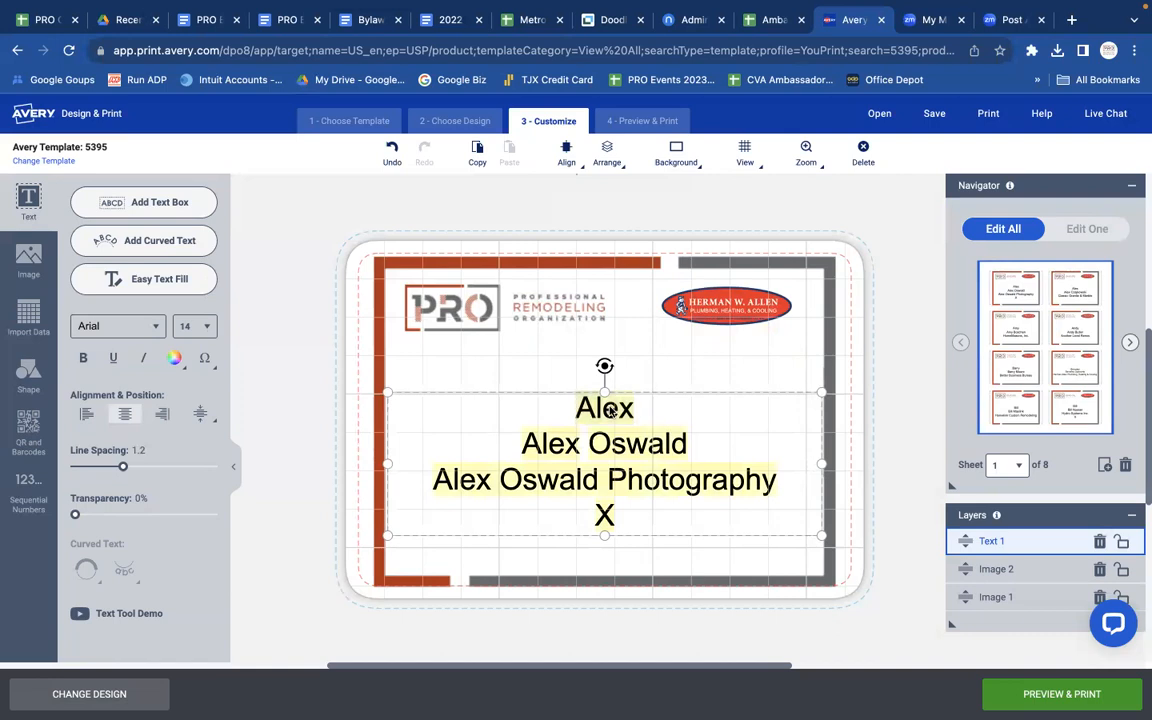
left_click_drag(643, 414, 561, 416)
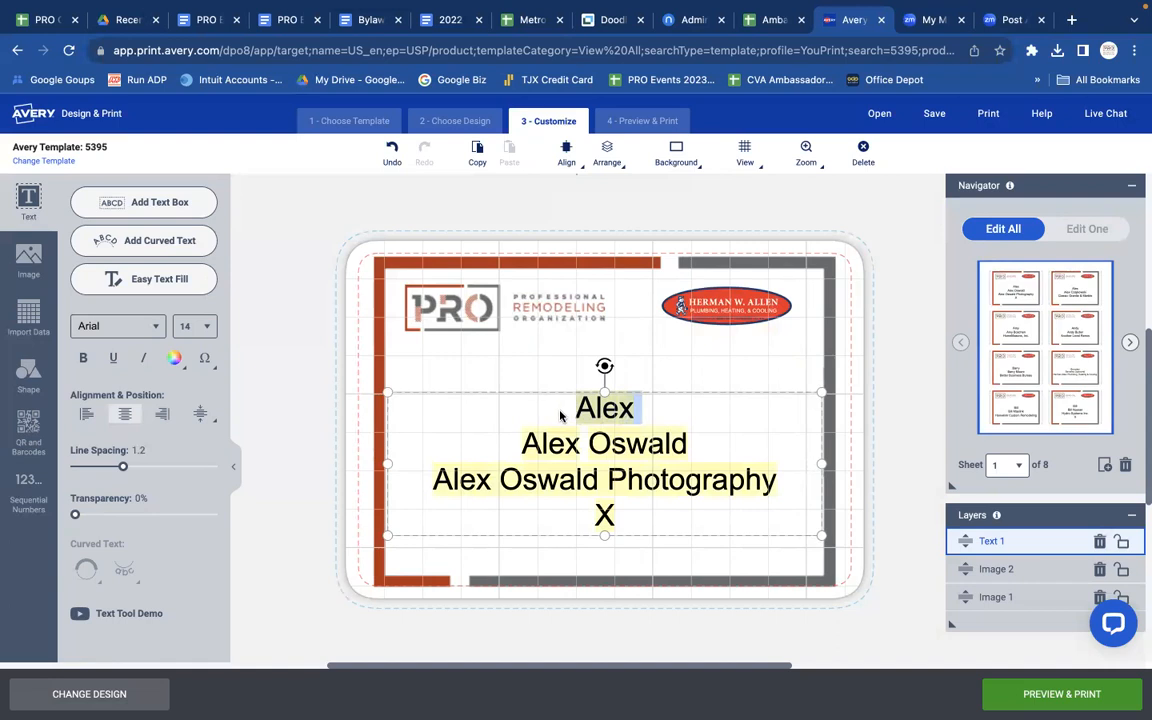
left_click(200, 326)
scroll(193, 398, "down", 3)
scroll(197, 399, "down", 3)
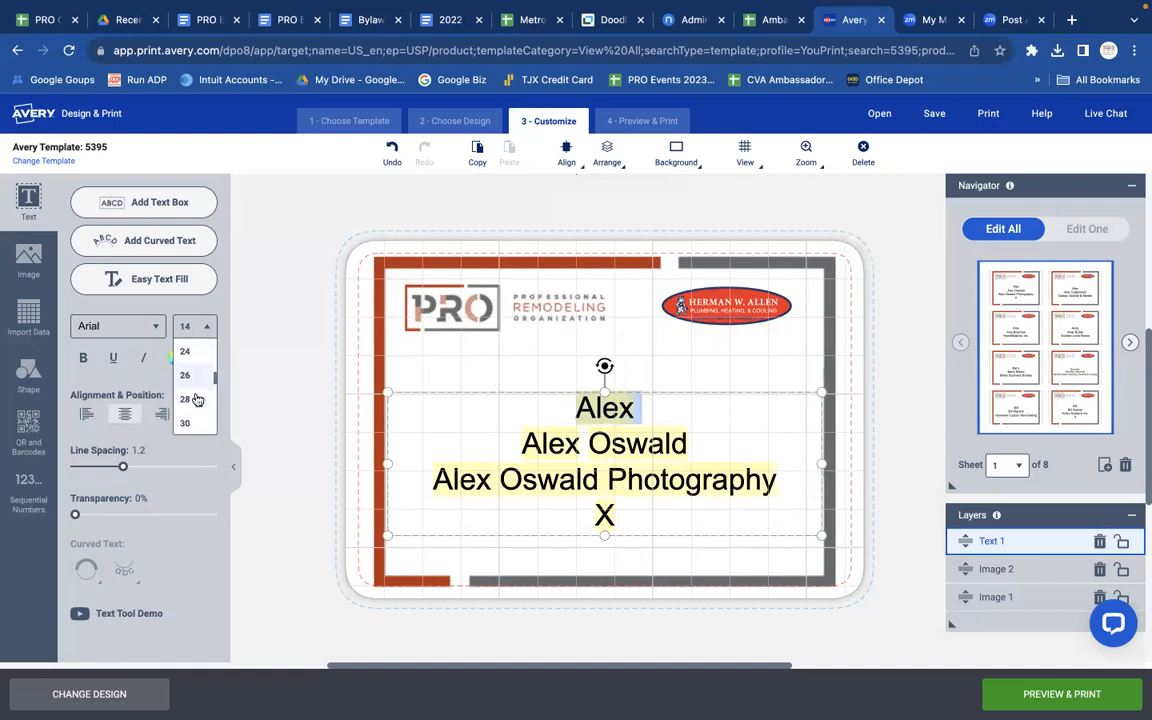
left_click(195, 413)
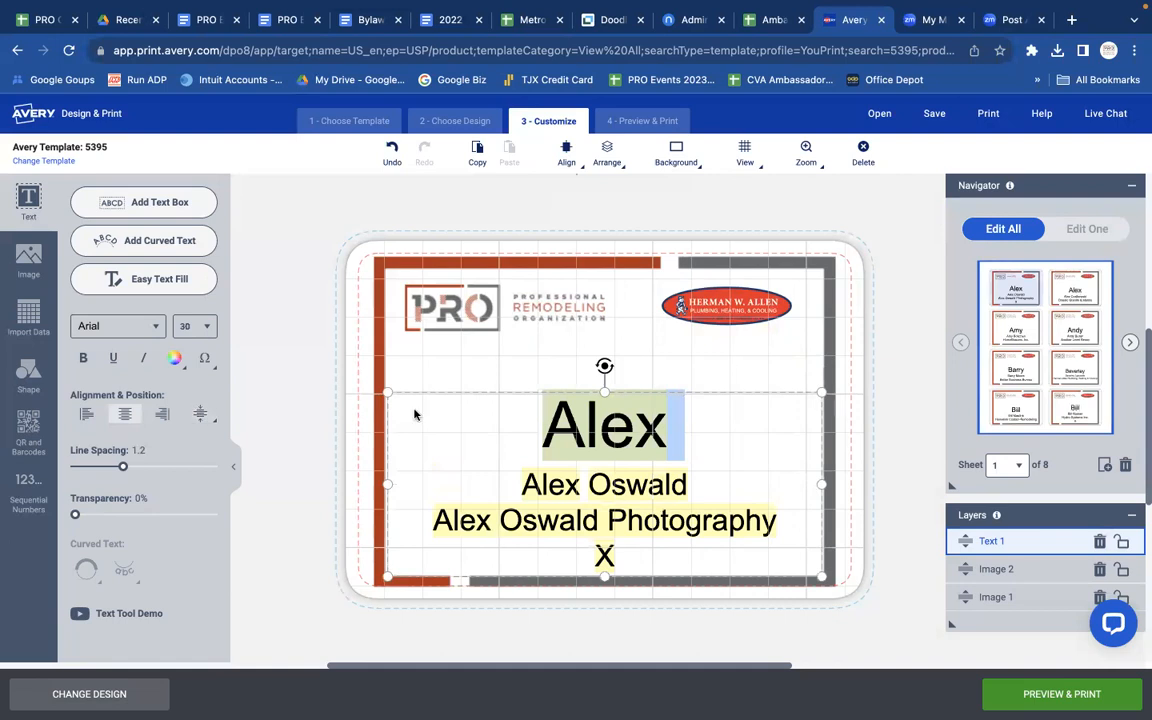
- Move the merged text box up slightly within the frame and colour the first-name line dark red #971B1E
left_click_drag(617, 391, 616, 371)
double_click(617, 407)
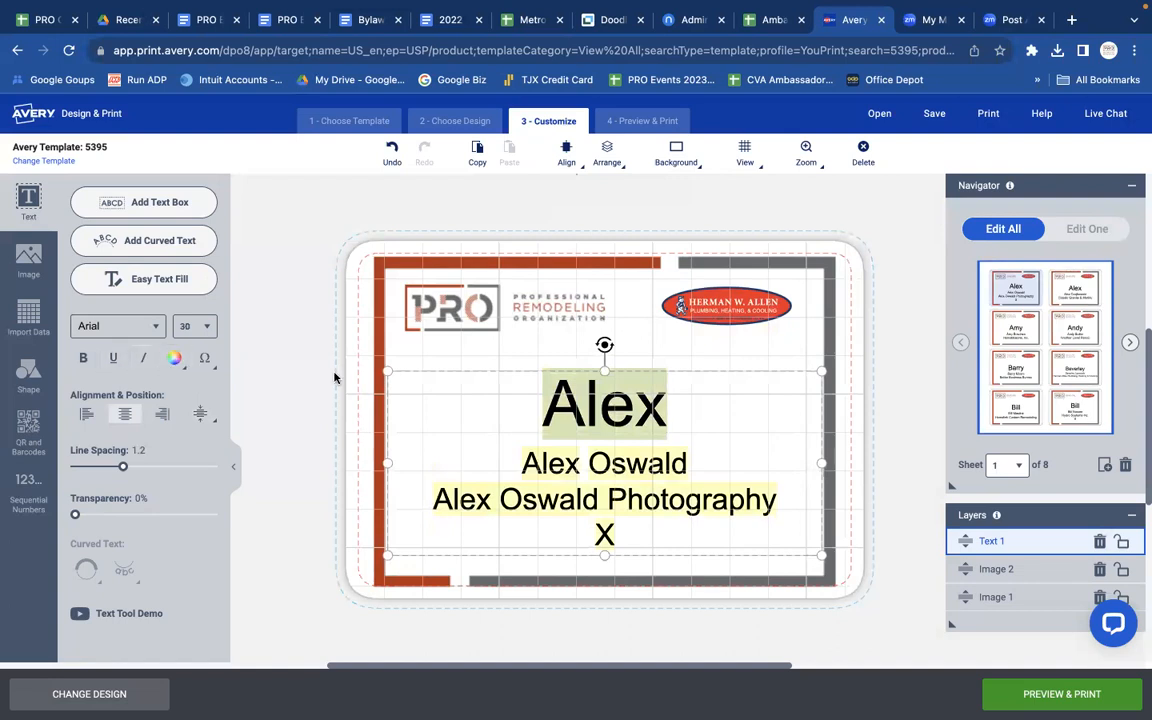
left_click(174, 358)
left_click(101, 295)
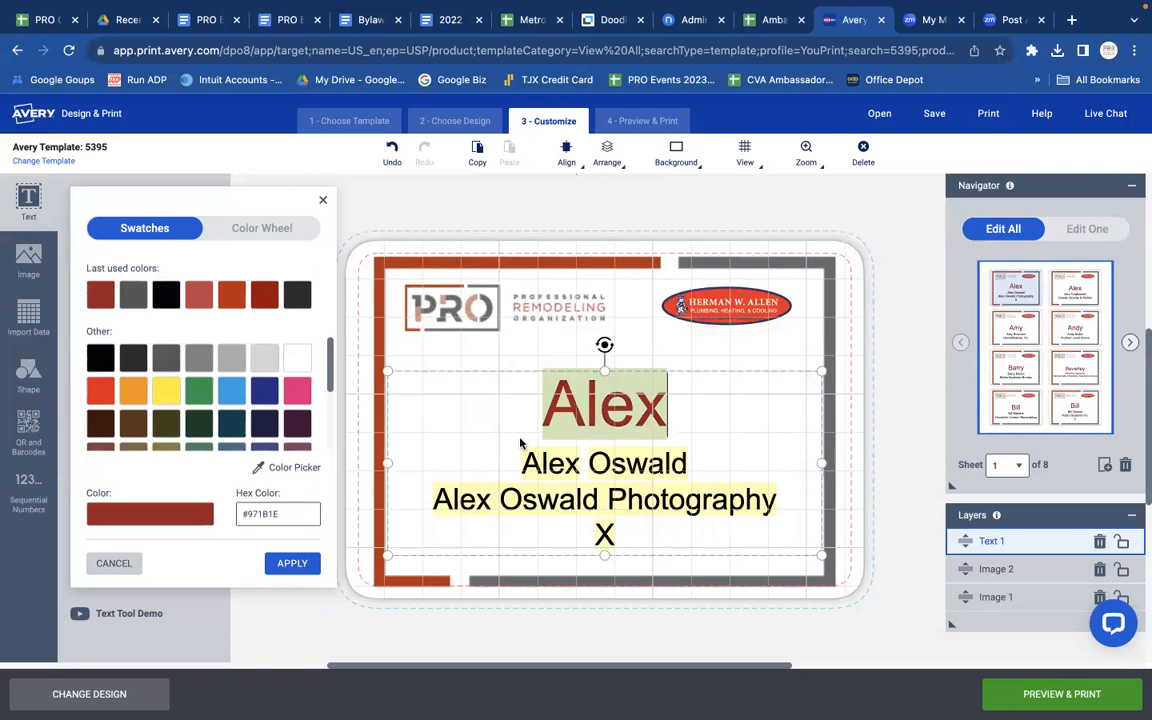
- Colour the full-name and company lines dark grey #555555 on all badges
left_click(627, 499)
left_click_drag(781, 509, 521, 465)
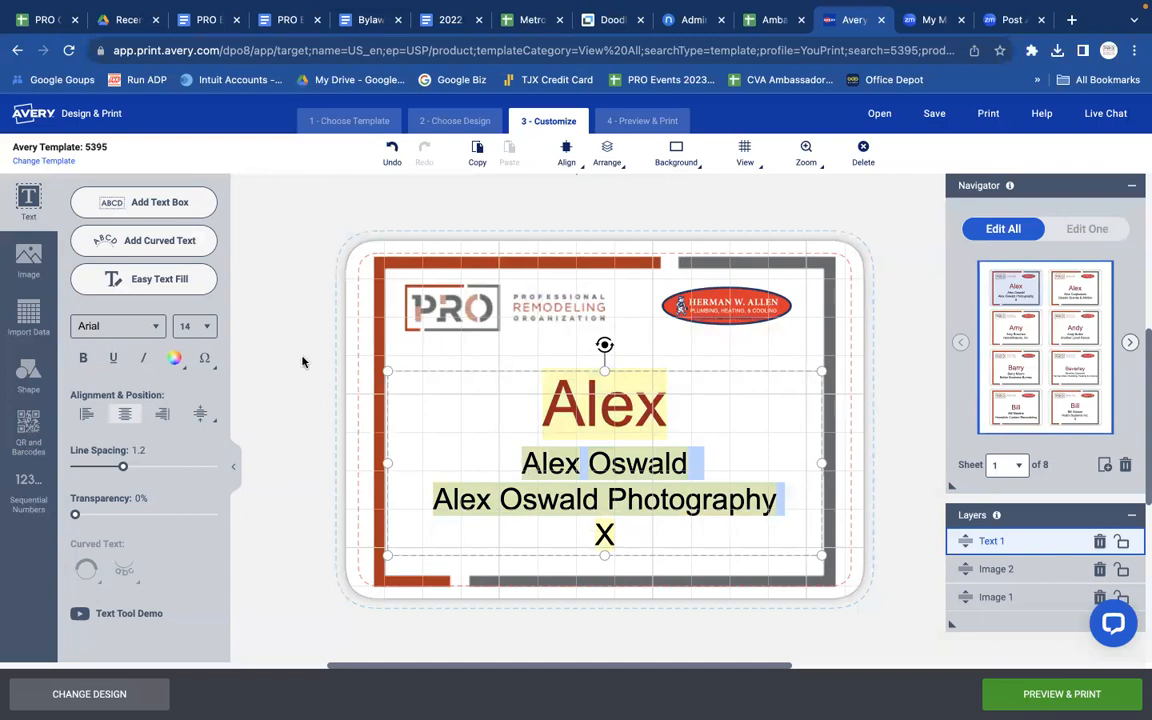
left_click(175, 360)
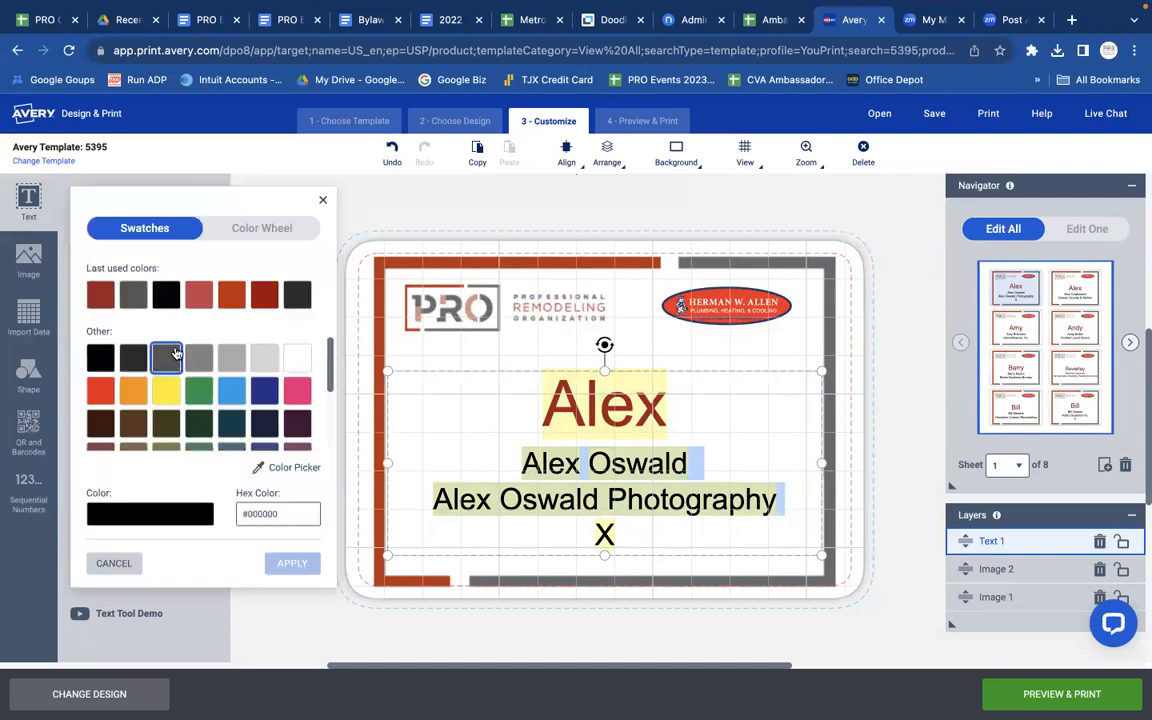
left_click(133, 298)
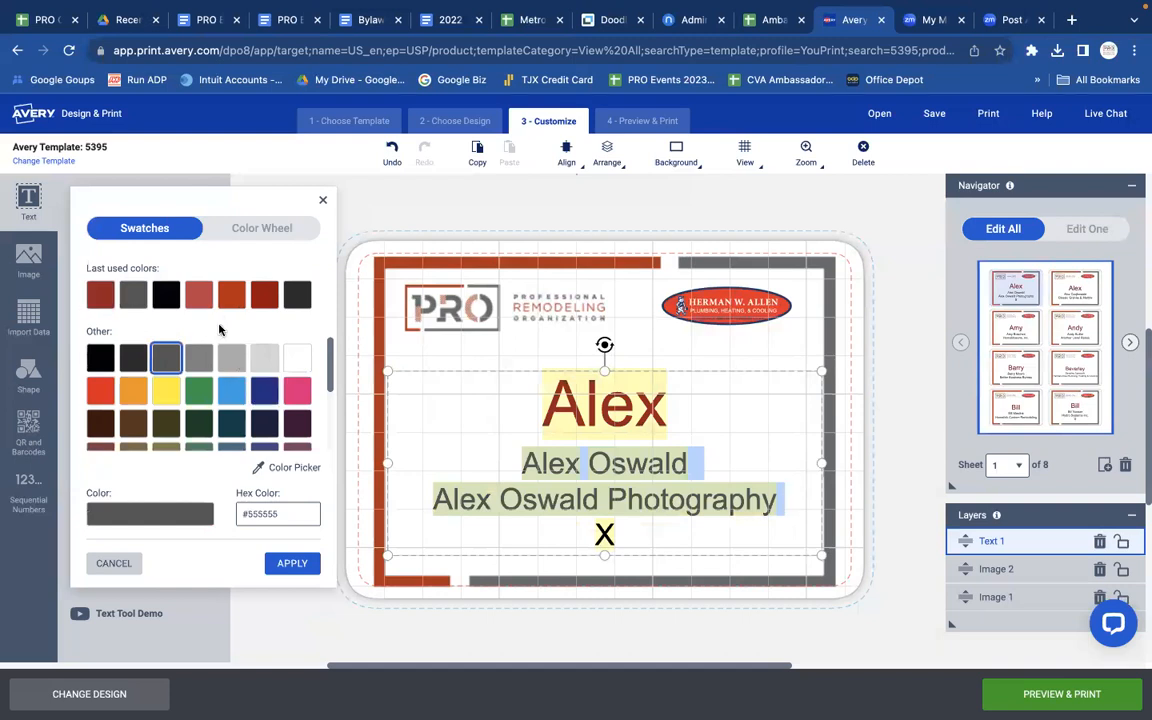
left_click(292, 564)
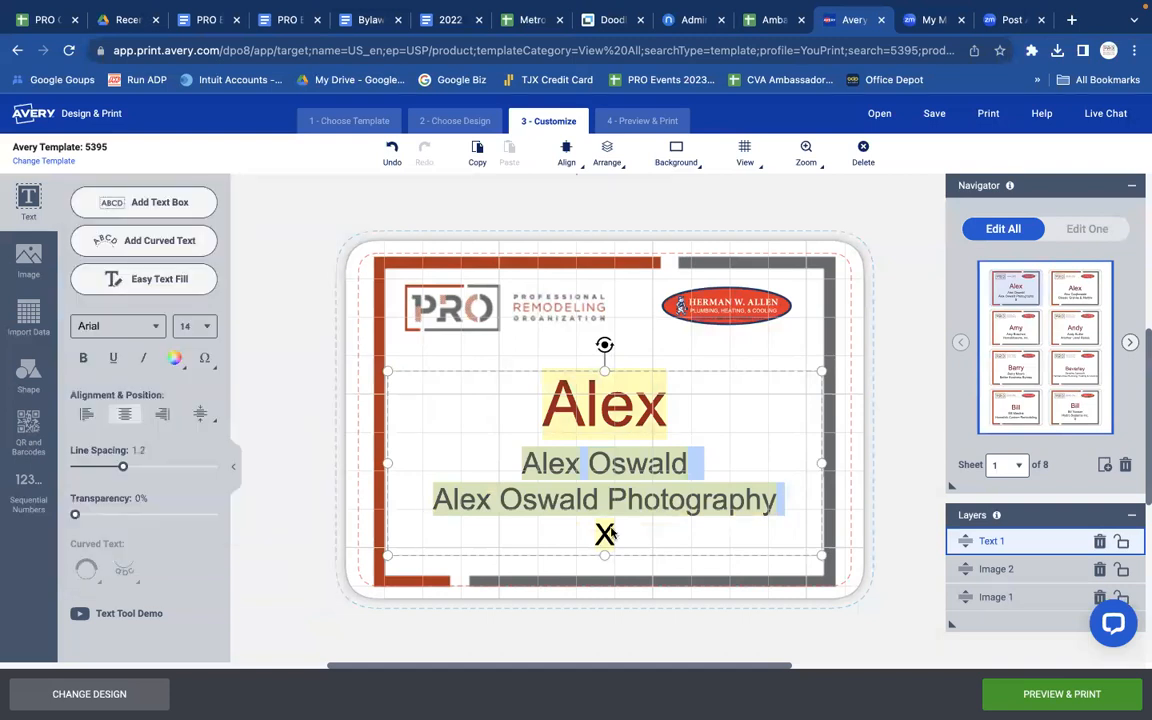
left_click(757, 354)
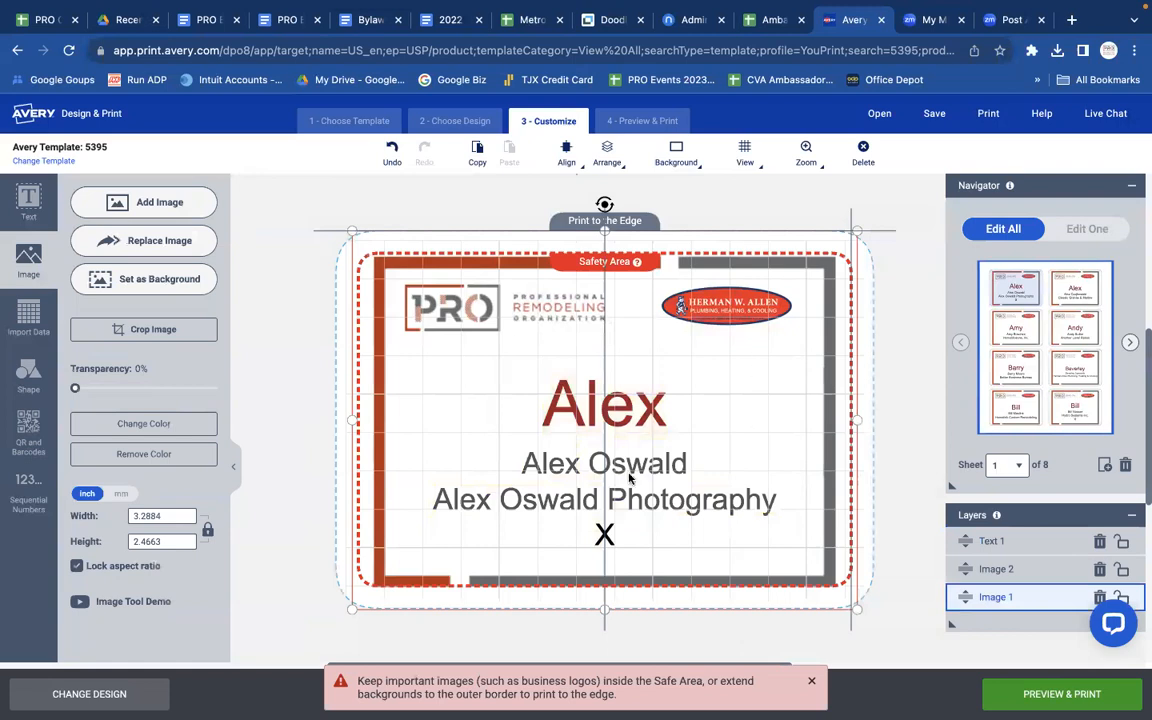
- Look through badges two to seven on sheet 1 to check how the merged text fits the frame
left_click(1079, 293)
left_click(1012, 332)
left_click(1072, 332)
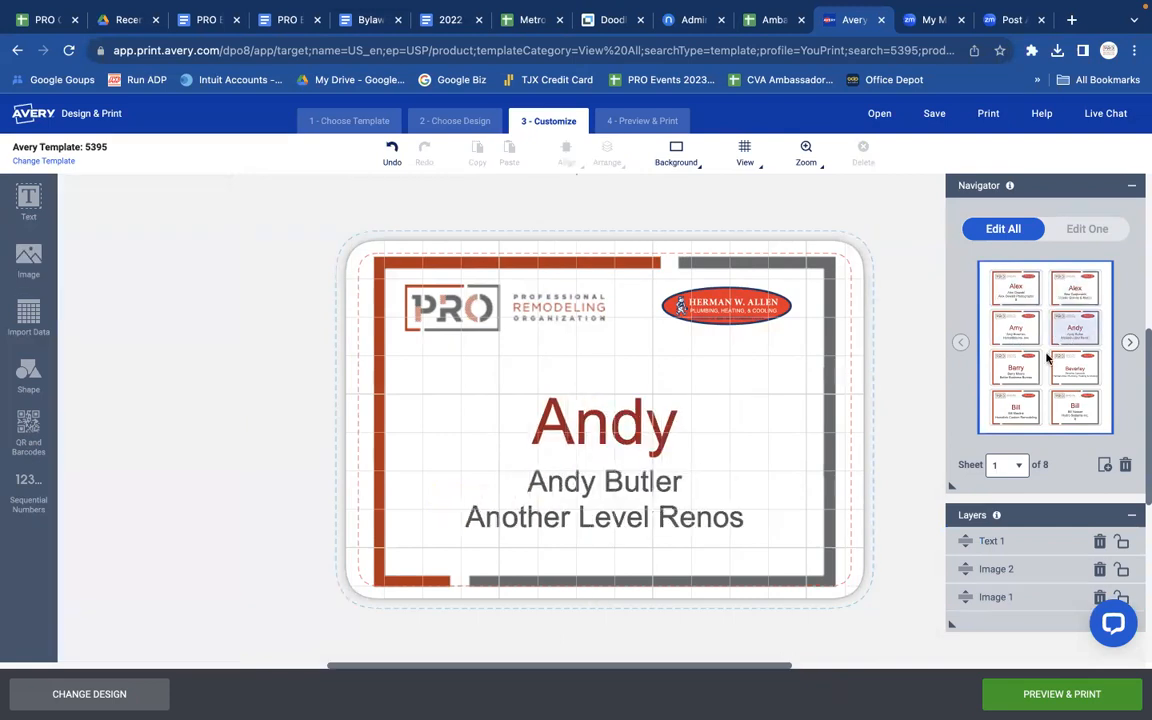
left_click(1022, 376)
left_click(1076, 373)
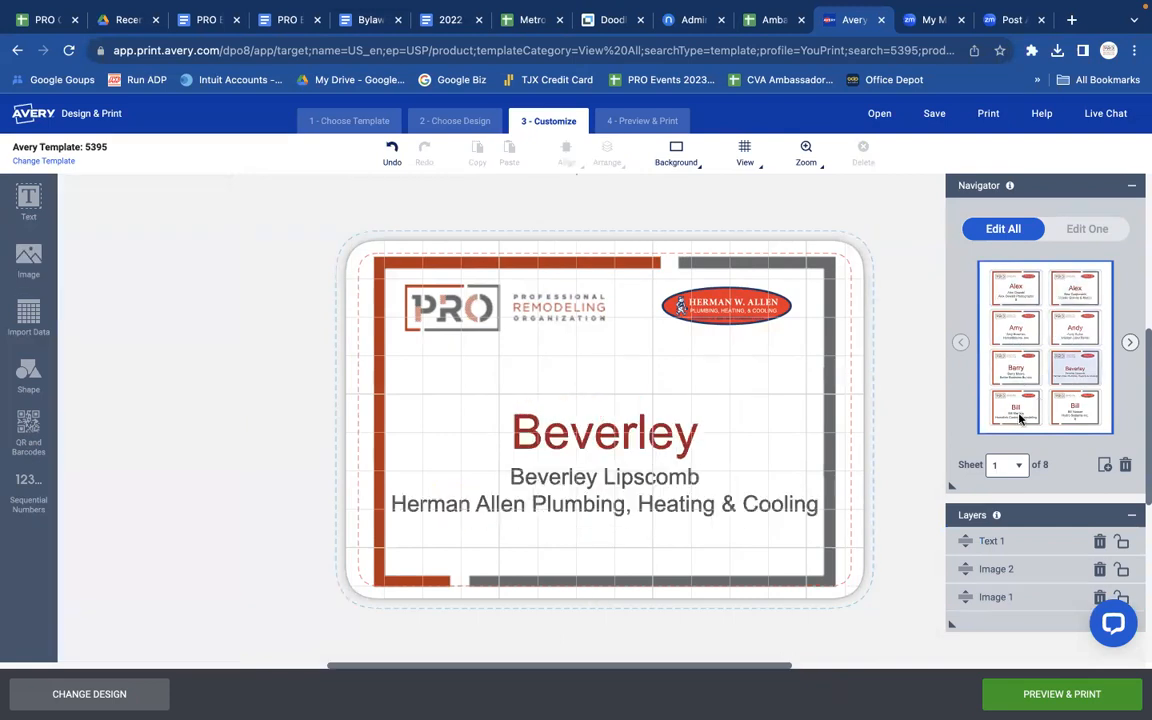
left_click(1009, 413)
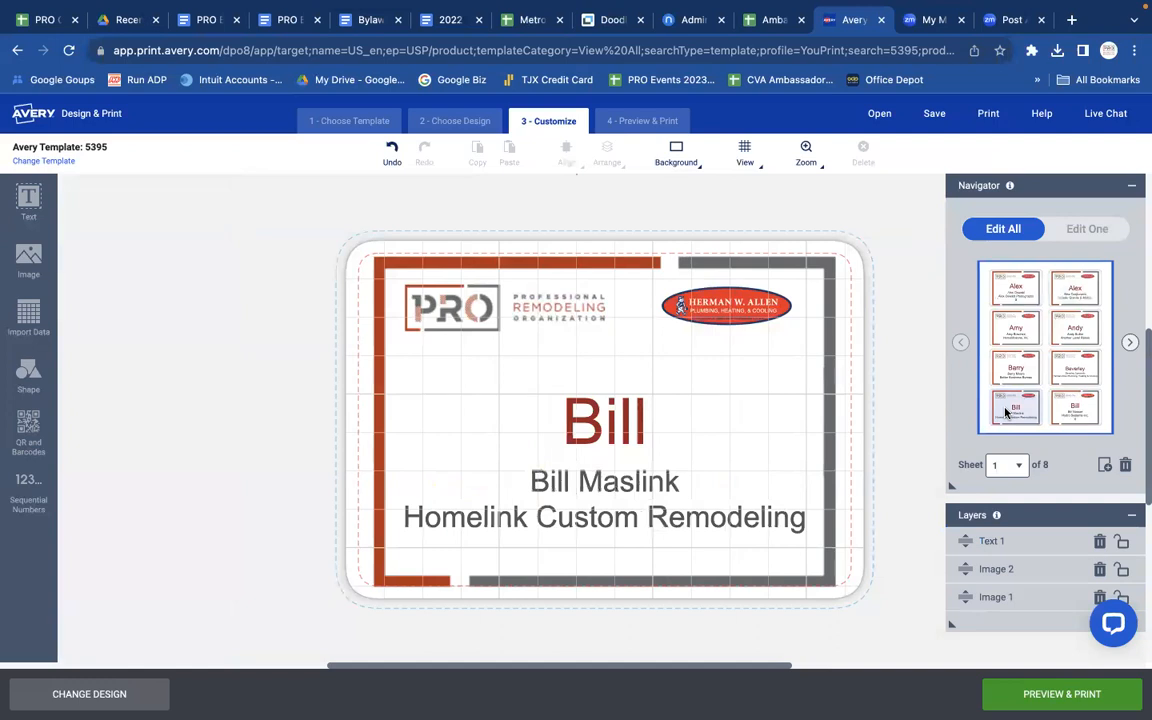
- Switch to editing single badges and add a many-pointed starburst from the More shapes to the first badge
left_click(1090, 229)
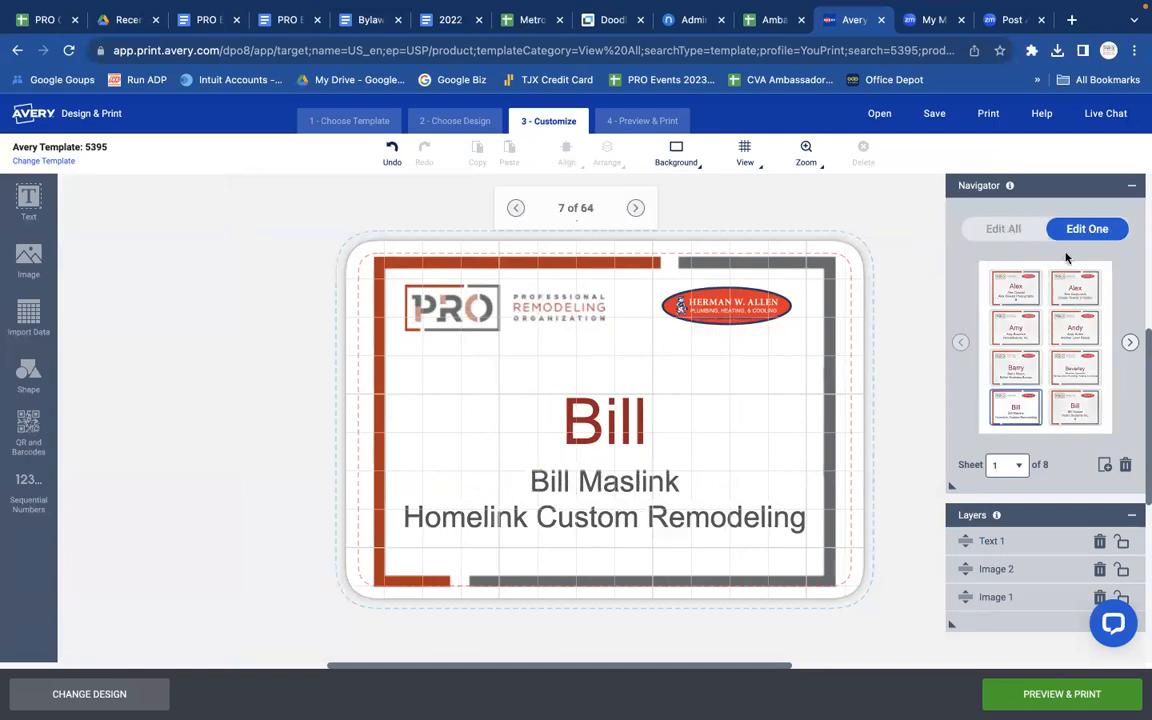
left_click(1016, 290)
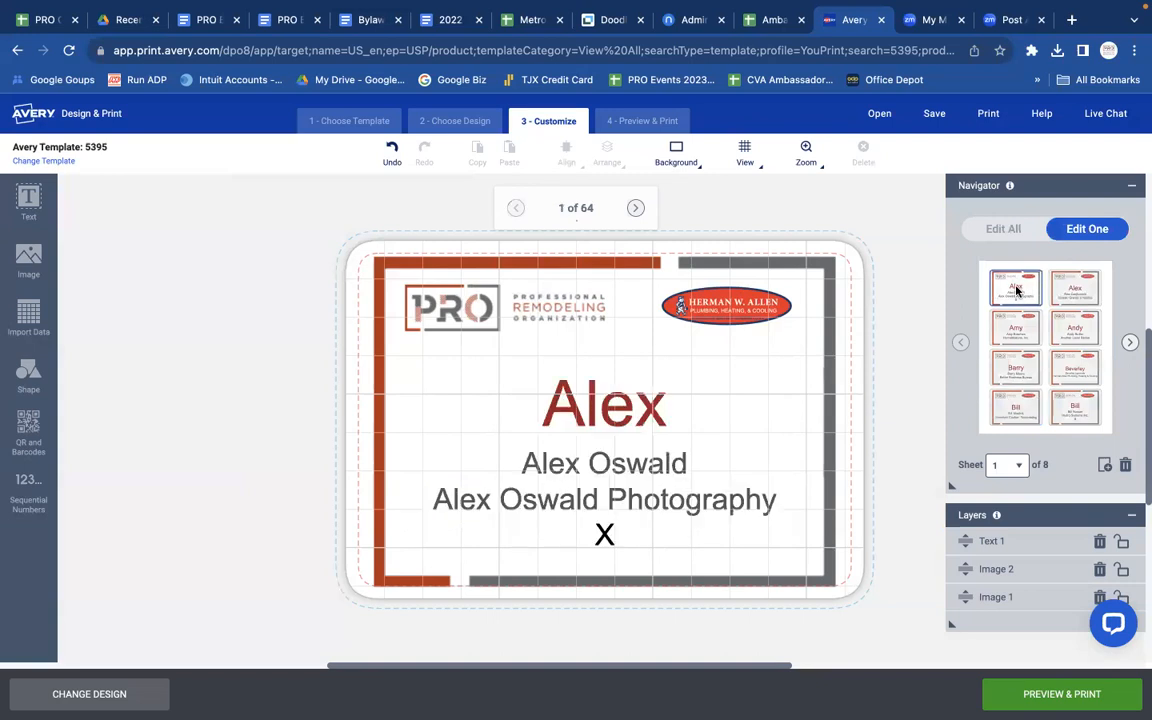
left_click(604, 538)
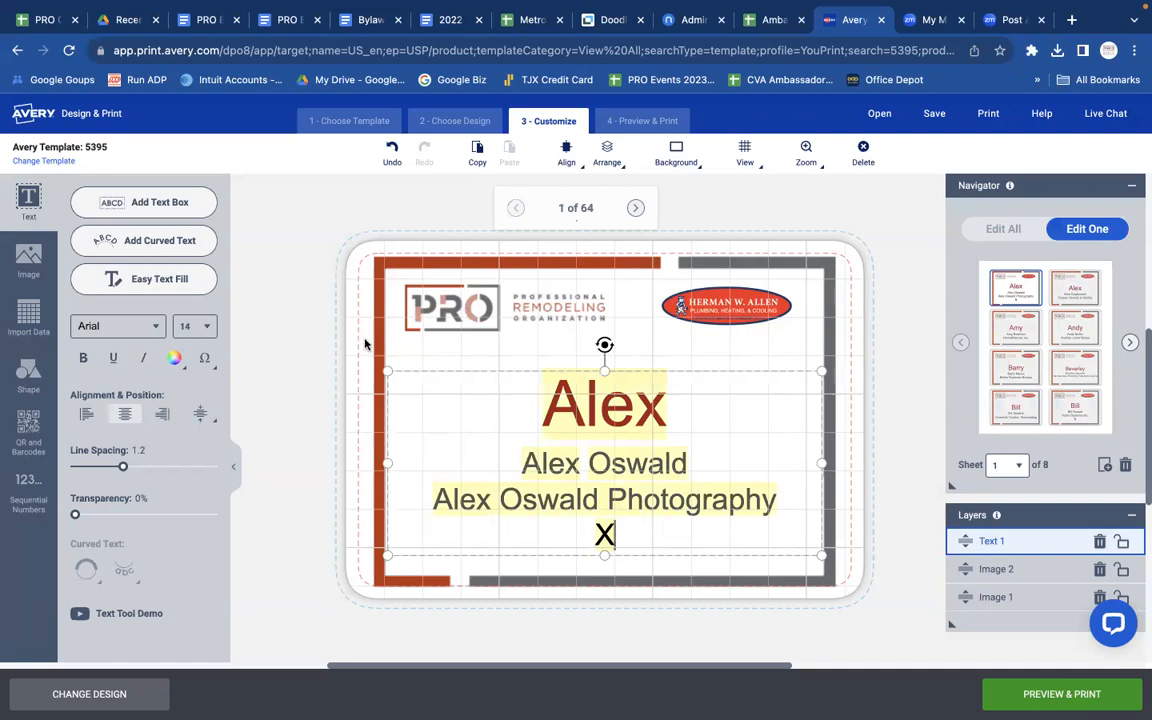
left_click(29, 375)
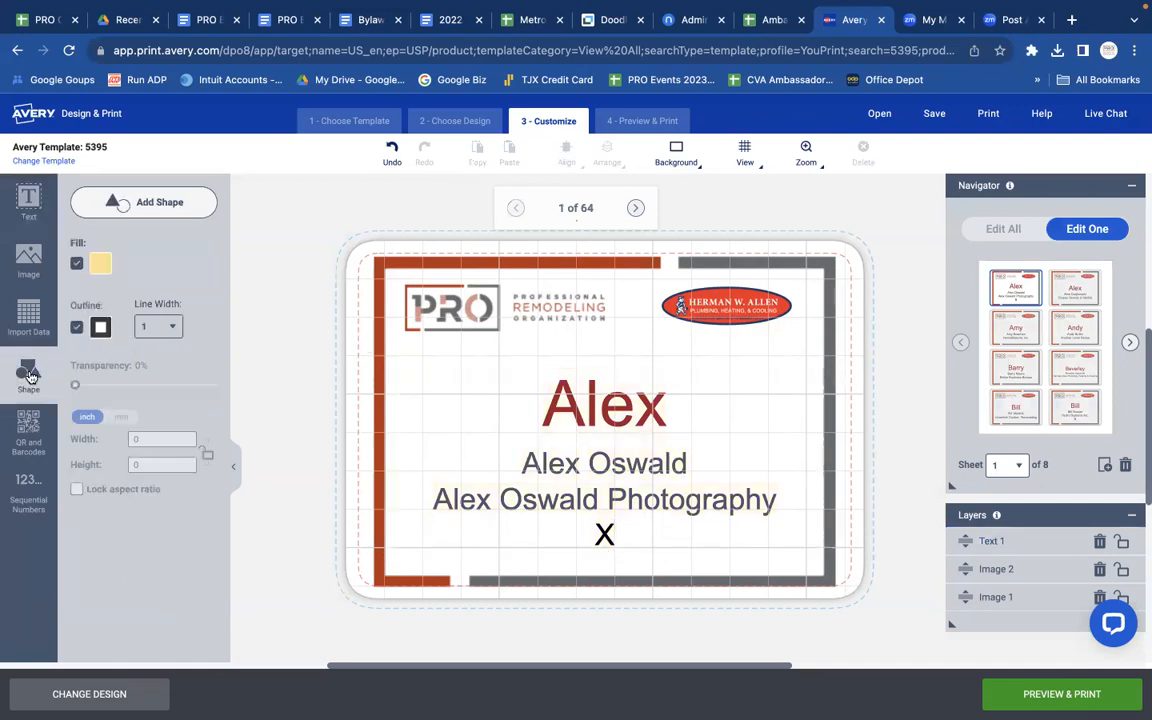
left_click(172, 195)
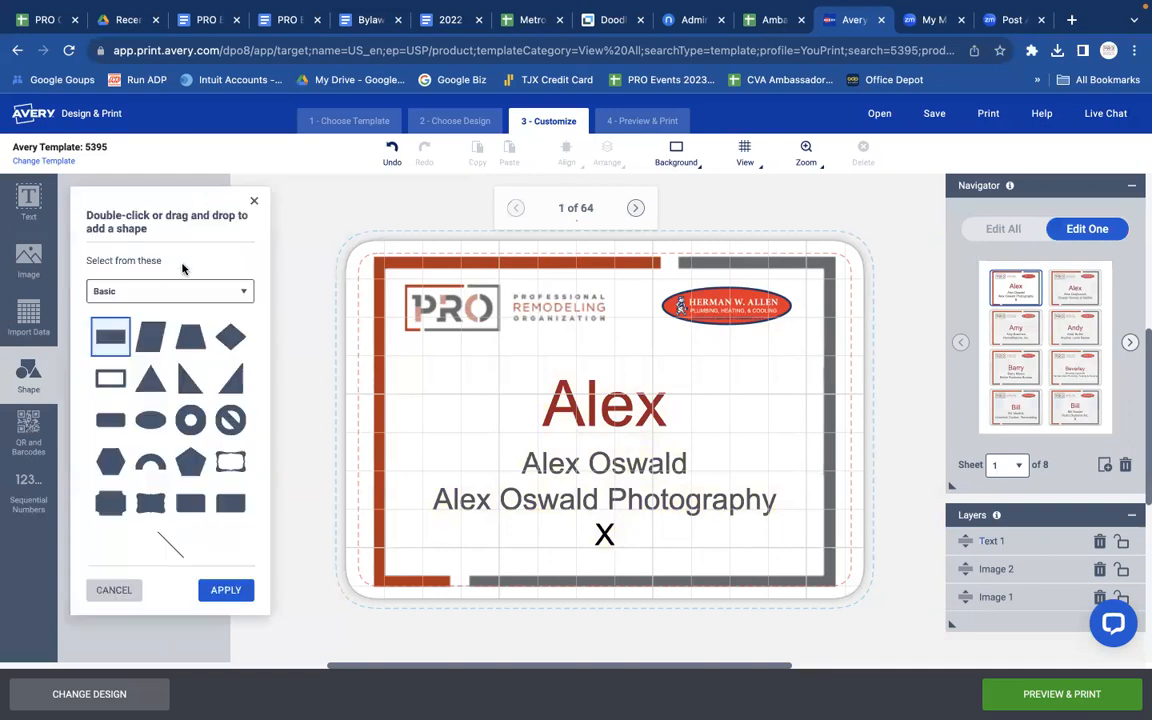
left_click(240, 292)
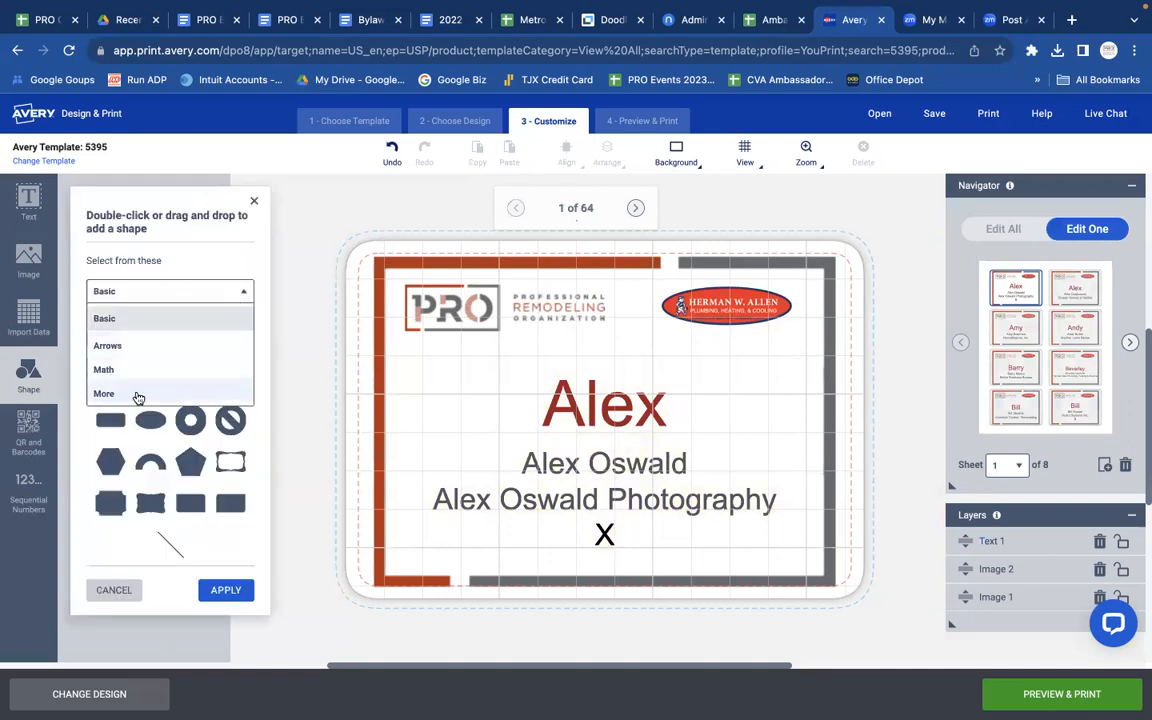
left_click(136, 393)
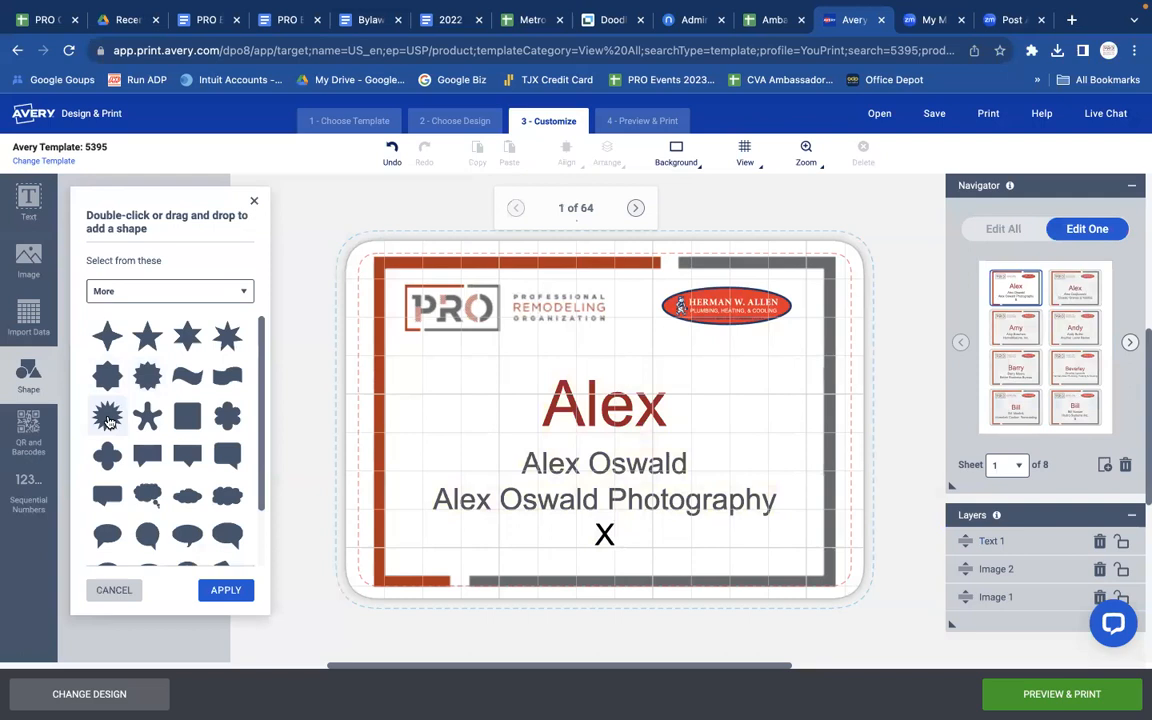
left_click(147, 378)
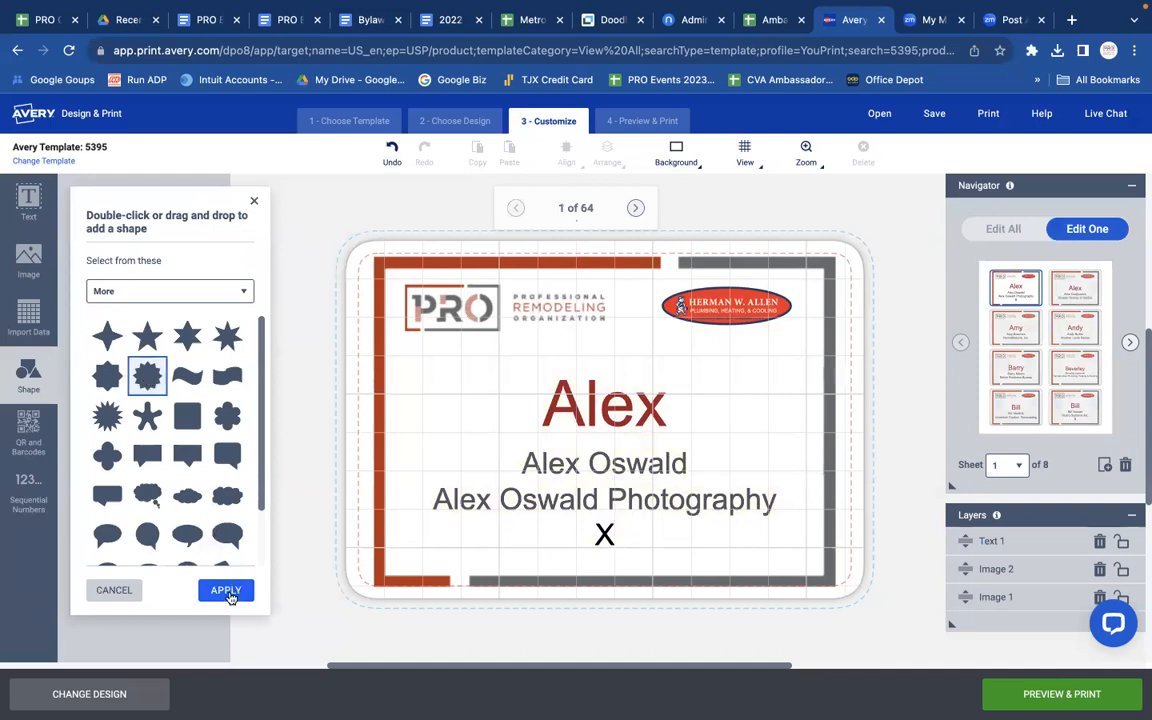
left_click(226, 591)
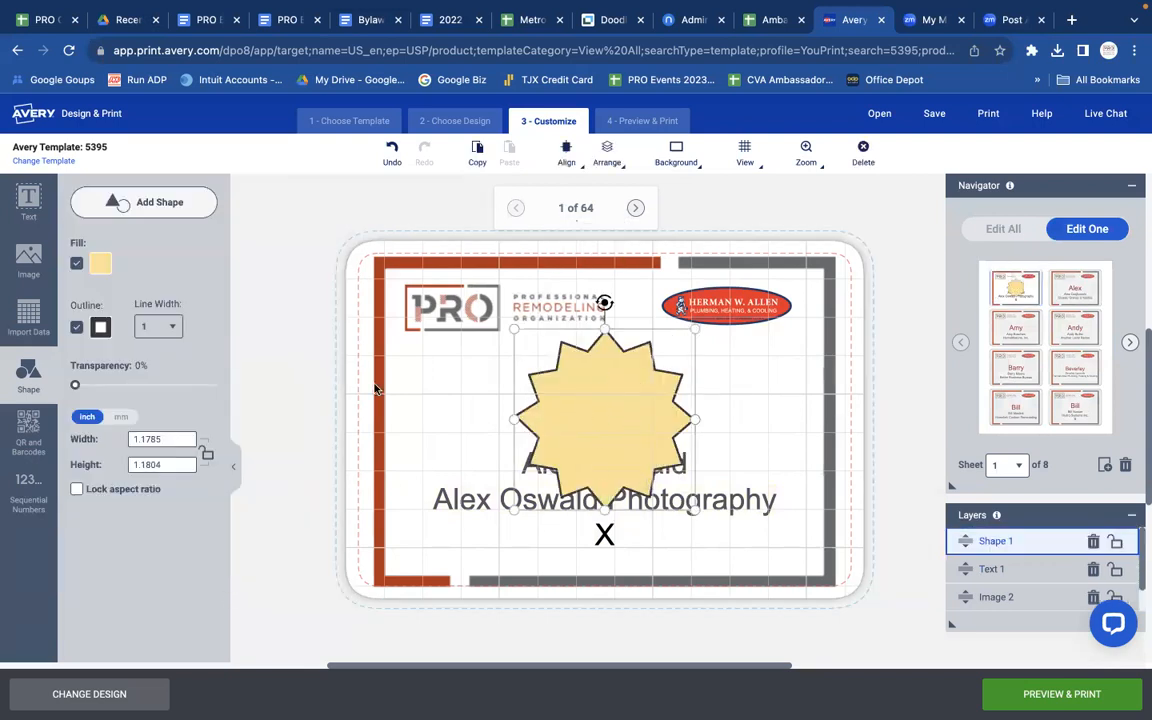
- Fill the starburst with the recently used dark red, shrink it to about 0.26 by 0.25 inch, and place it beside the first name
left_click(100, 263)
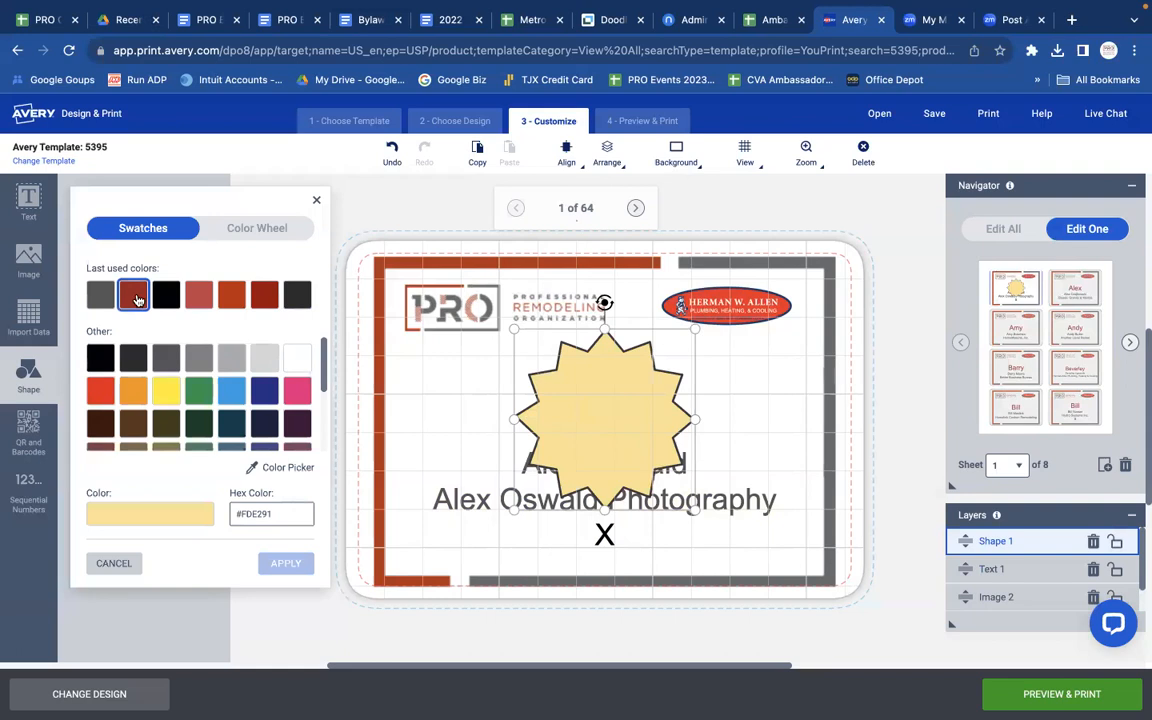
left_click(135, 296)
left_click_drag(693, 330, 458, 405)
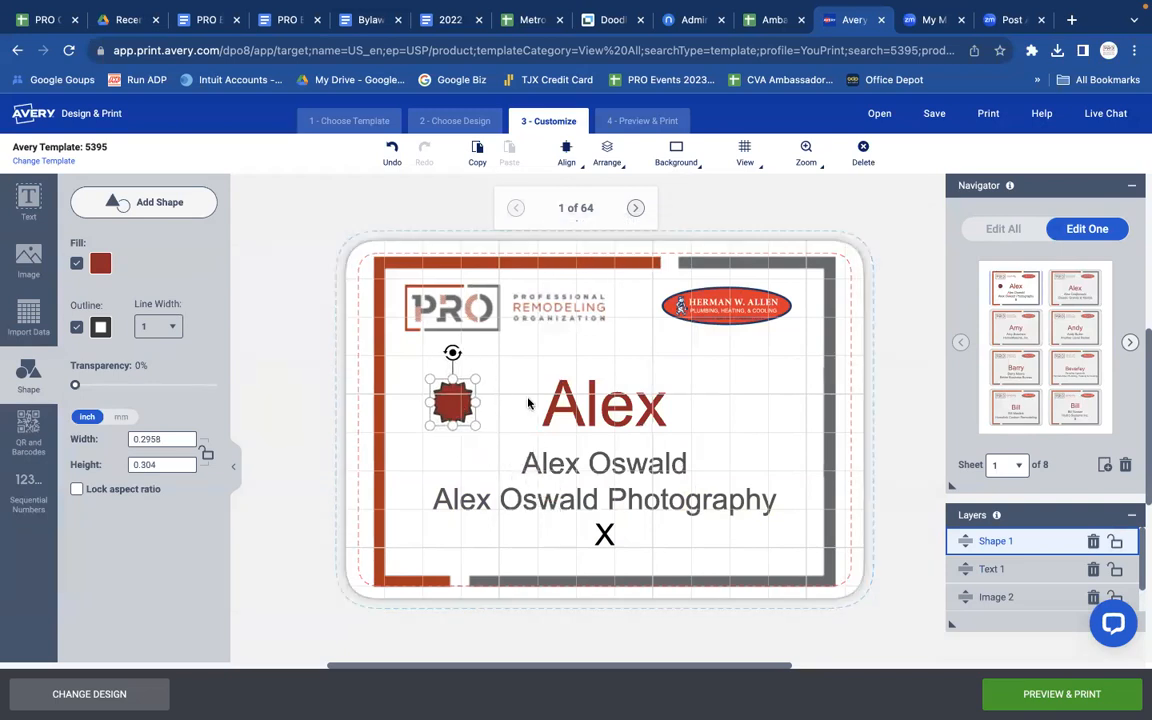
left_click(527, 420)
left_click(463, 398)
mouse_move(475, 380)
left_mouse_down()
mouse_move(457, 409)
mouse_move(474, 405)
left_mouse_up()
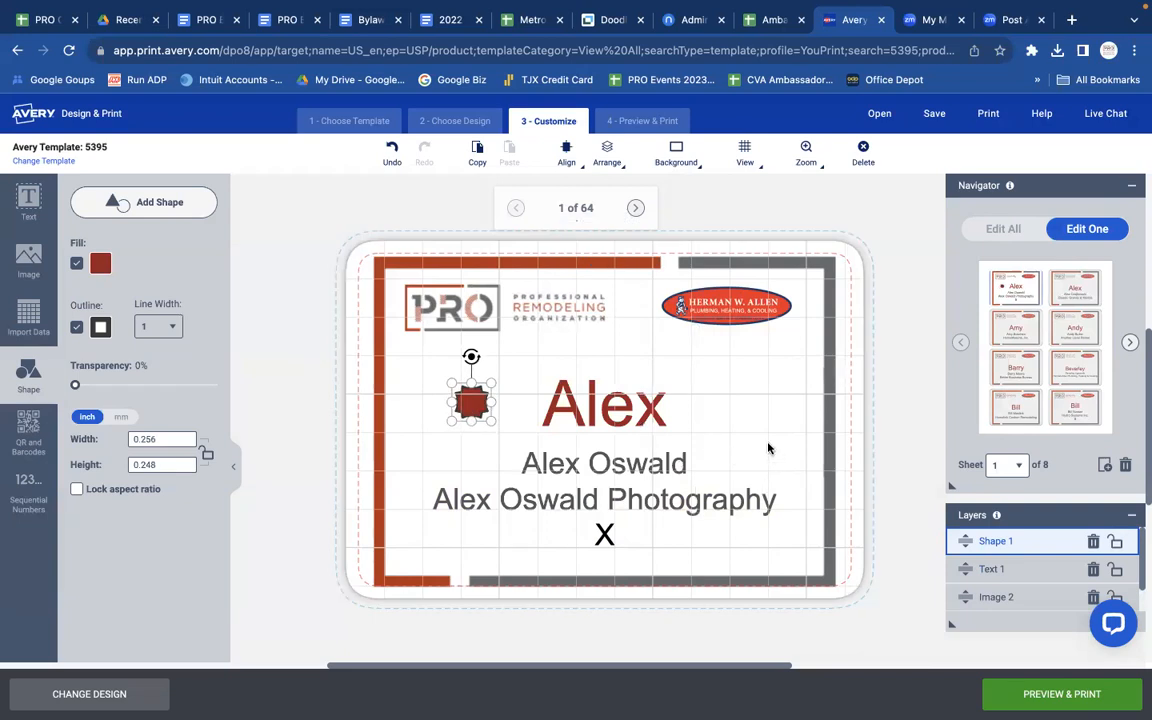
- Delete the guest X below the company name on the first badge and copy the red starburst
left_click(606, 533)
key("BackSpace")
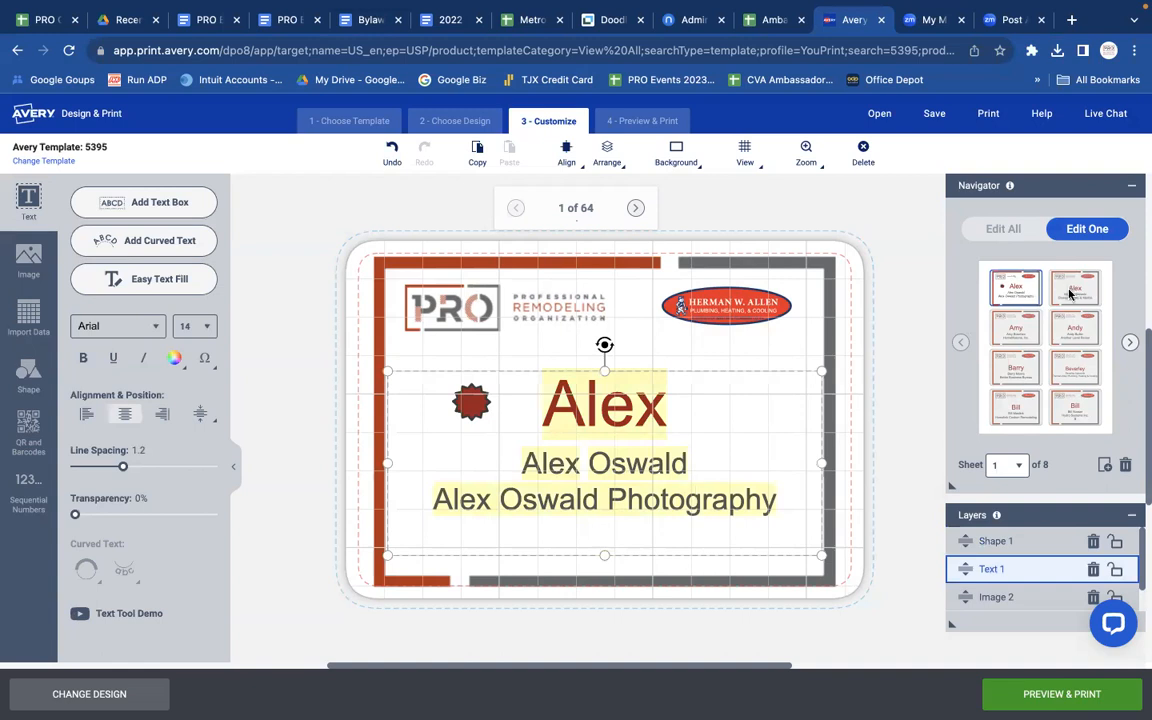
left_click(477, 401)
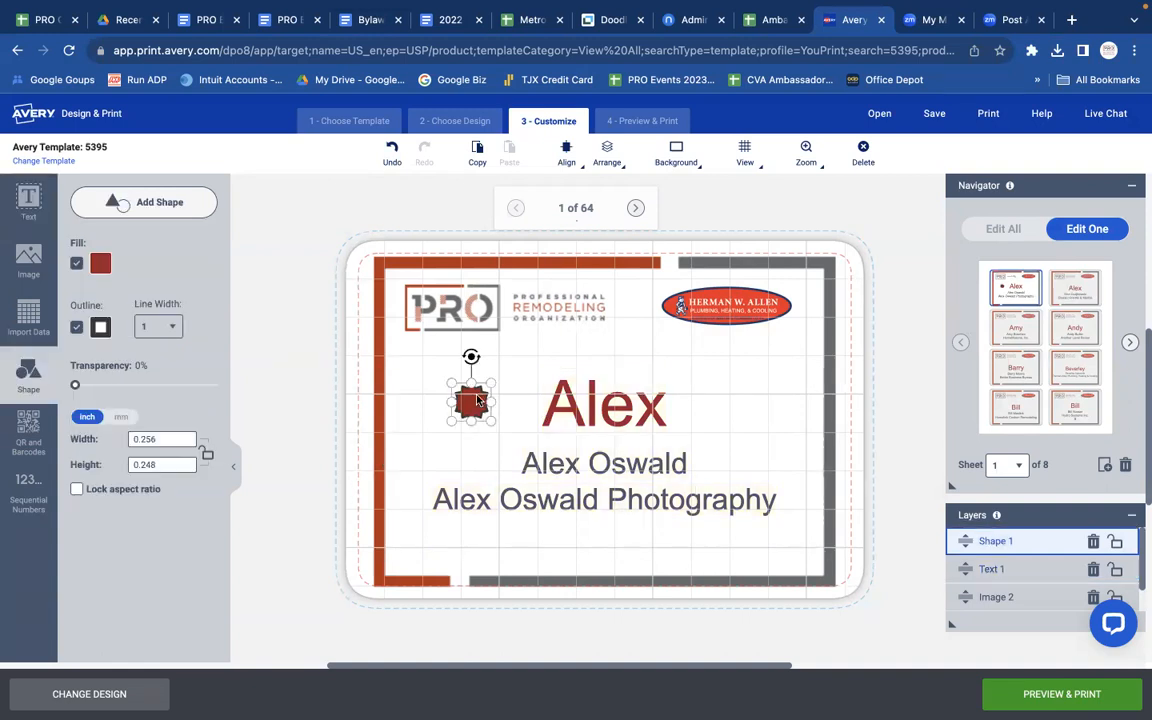
right_click(477, 401)
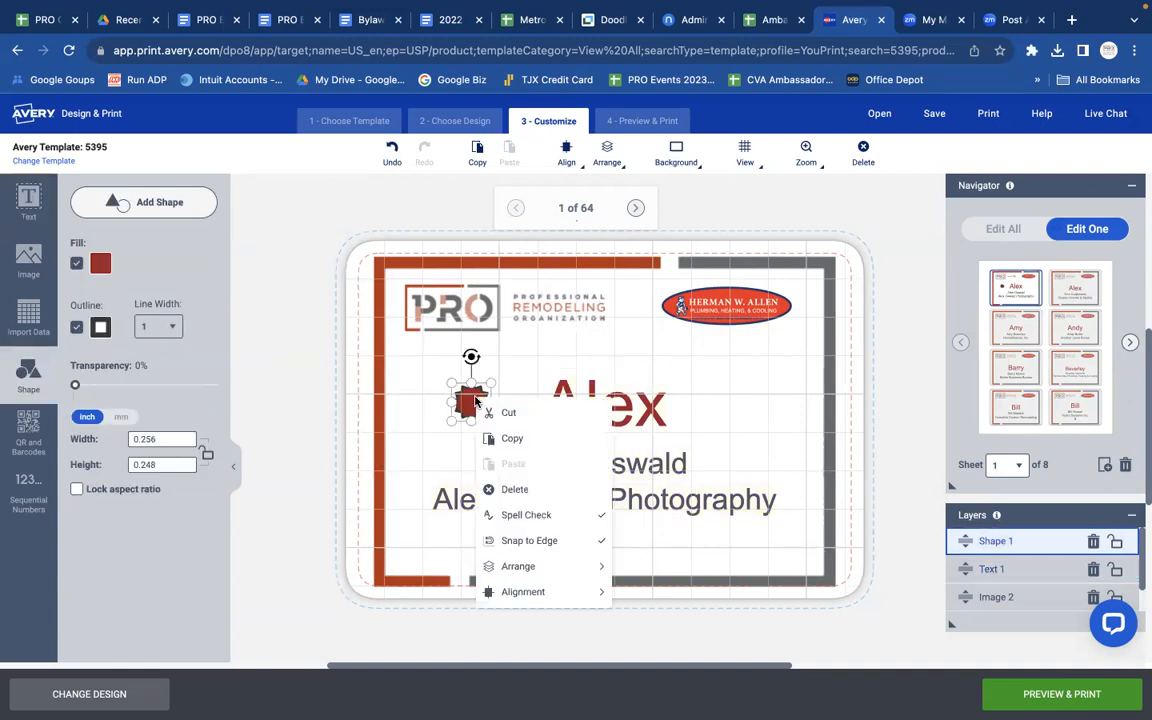
left_click(495, 437)
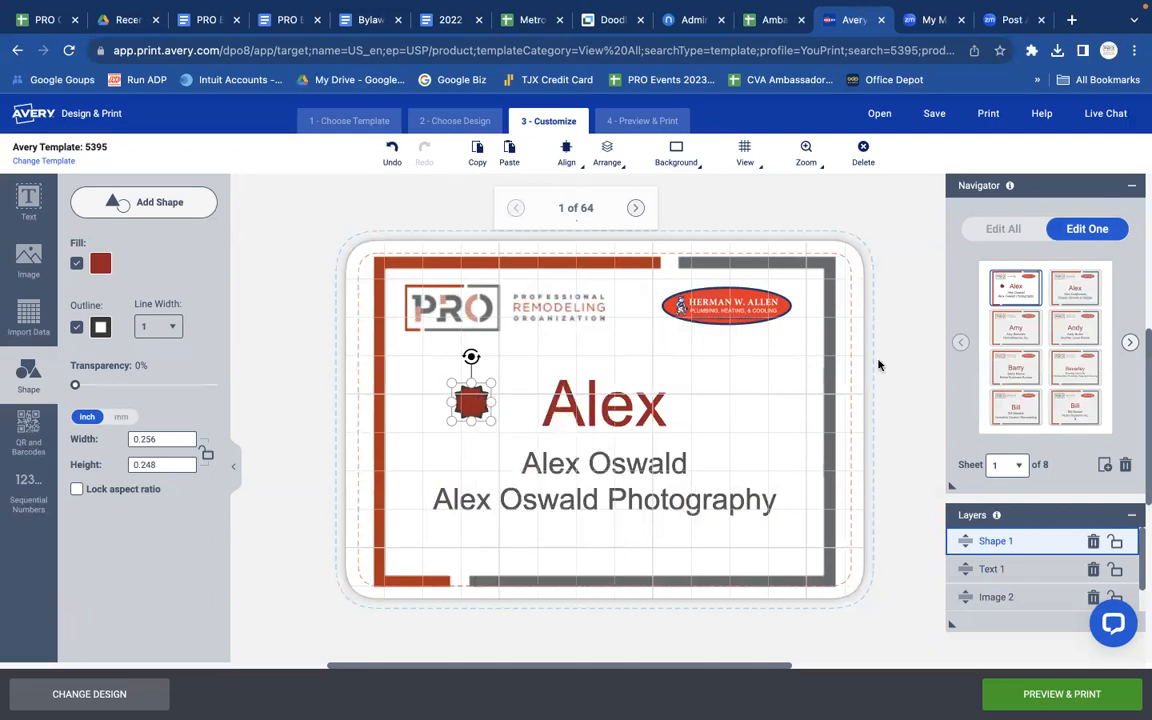
- Check badges three to eight on sheet 1 for guest marks and delete the X below the company name on badge 8
left_click(1010, 333)
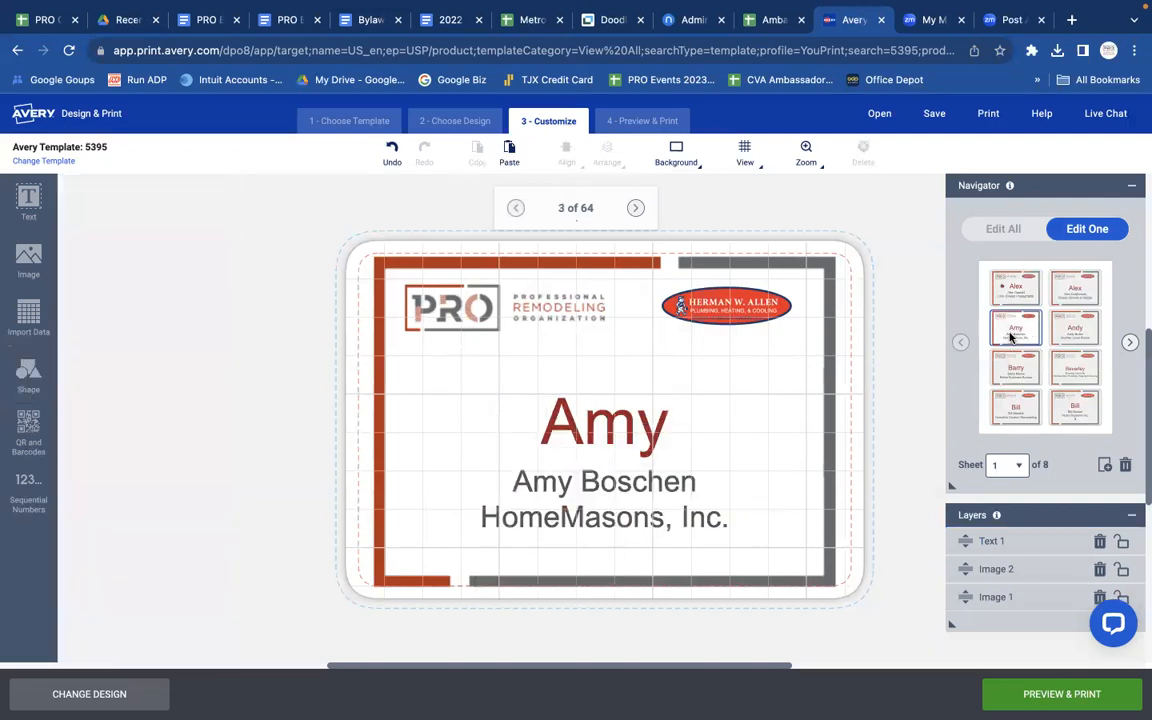
left_click(1075, 333)
left_click(1018, 370)
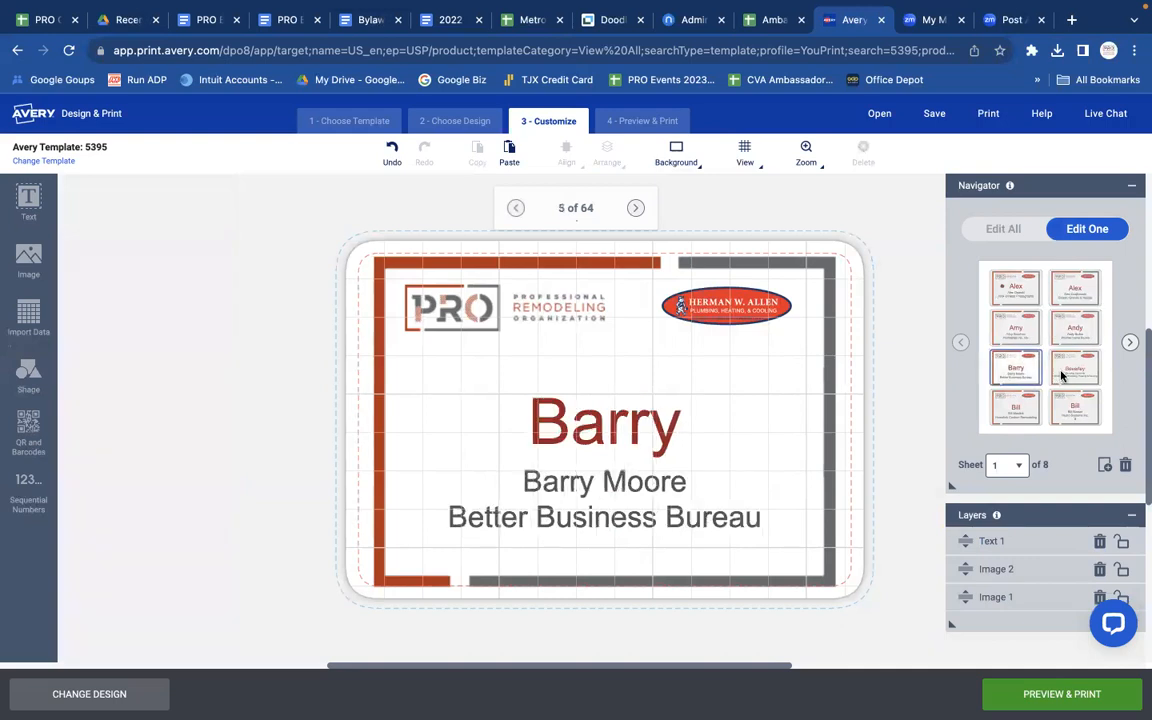
left_click(1068, 370)
left_click(1005, 418)
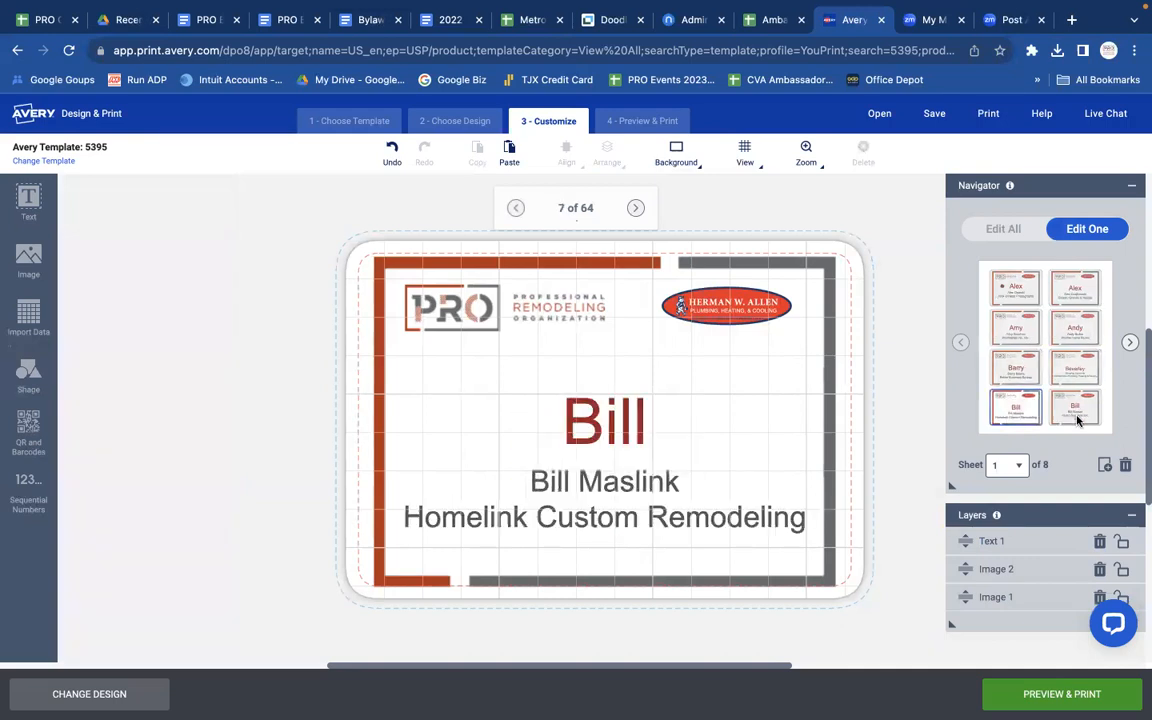
left_click(1075, 405)
left_click(612, 536)
key("BackSpace")
key("BackSpace")
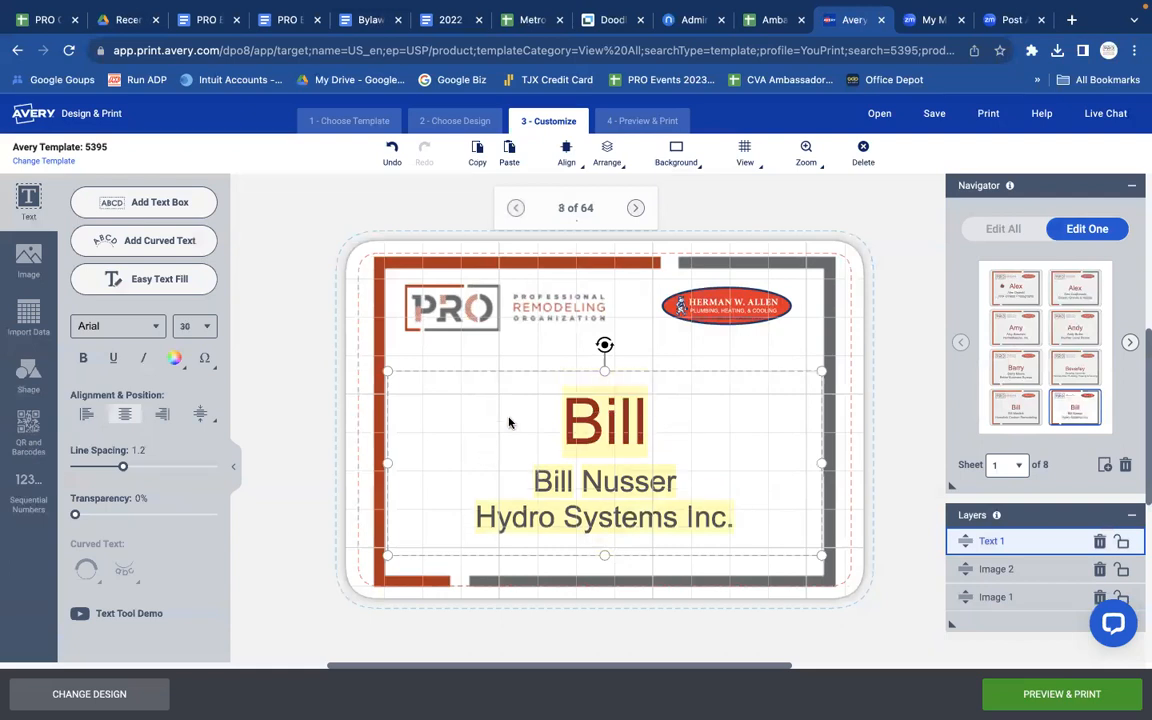
- Paste the copied red starburst onto badge 8 and place it beside the first name
left_click(471, 410)
right_click(471, 371)
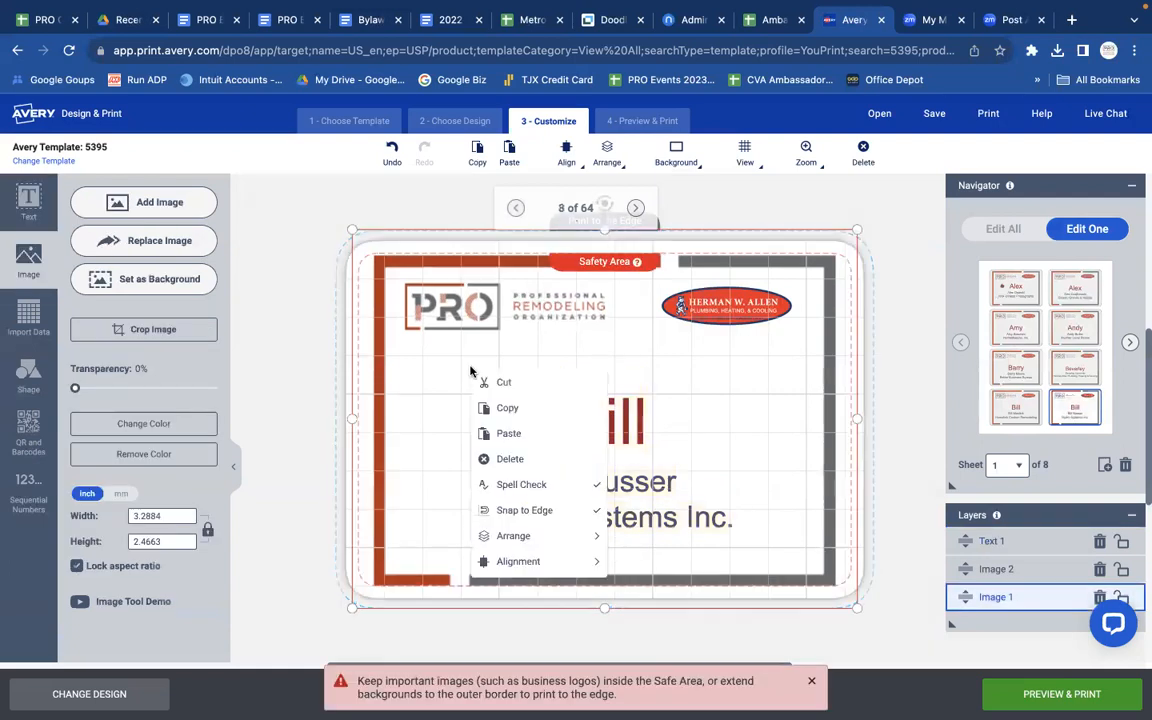
left_click(506, 432)
left_click_drag(475, 404, 482, 418)
- Look through the badges on sheet 2 to find which ones carry the guest X
left_click(1129, 343)
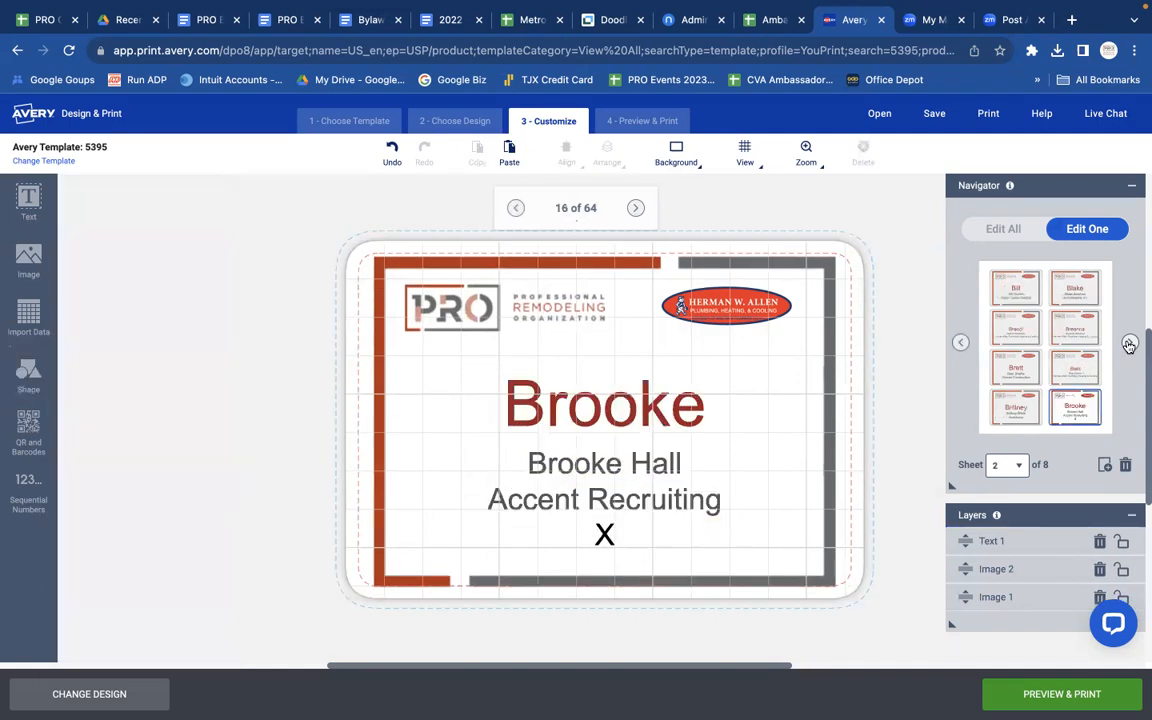
left_click(1017, 291)
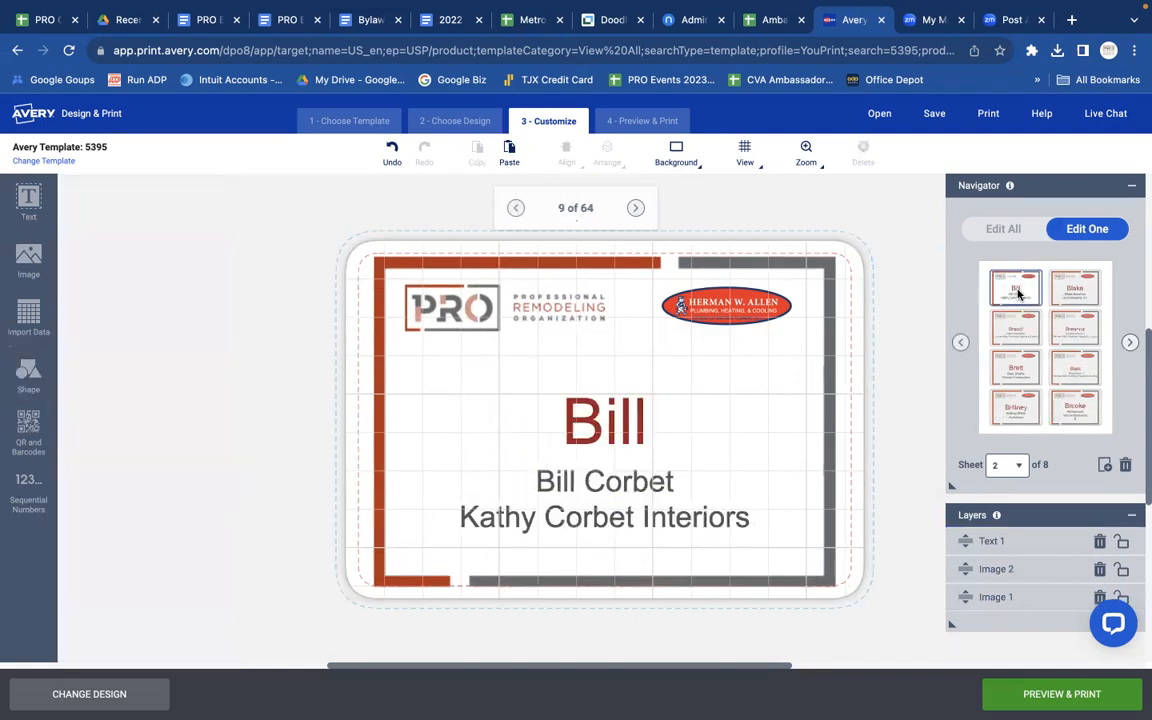
left_click(1068, 298)
left_click(1018, 329)
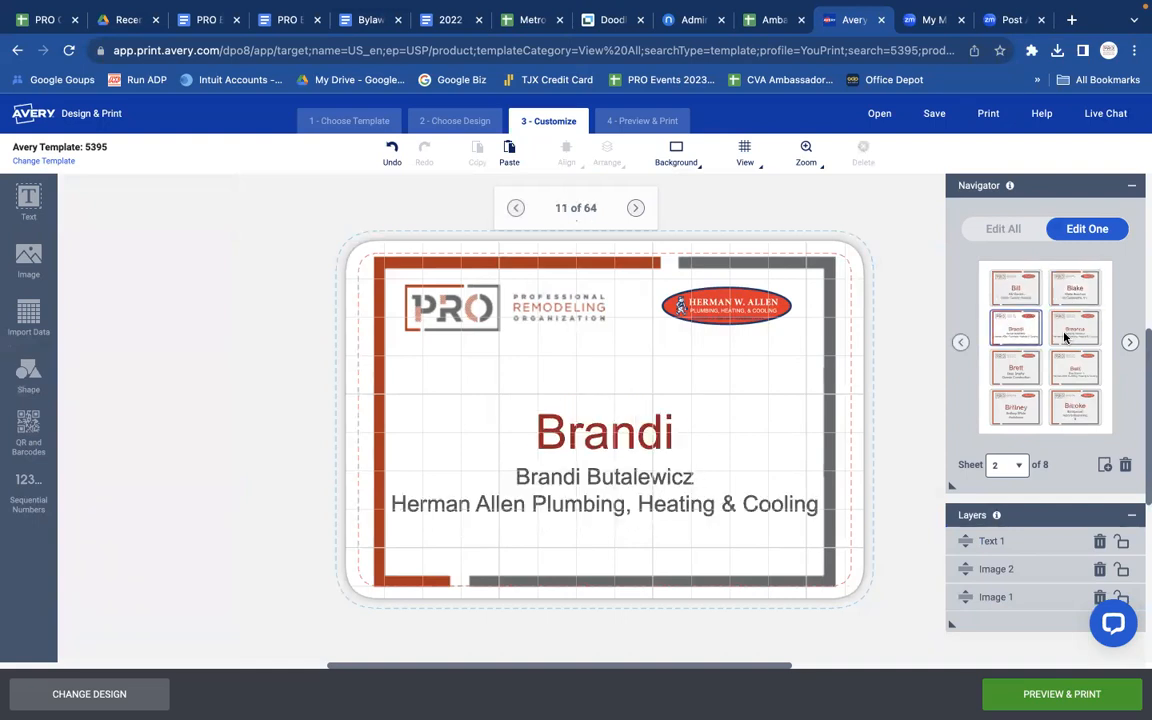
left_click(1065, 338)
left_click(1012, 372)
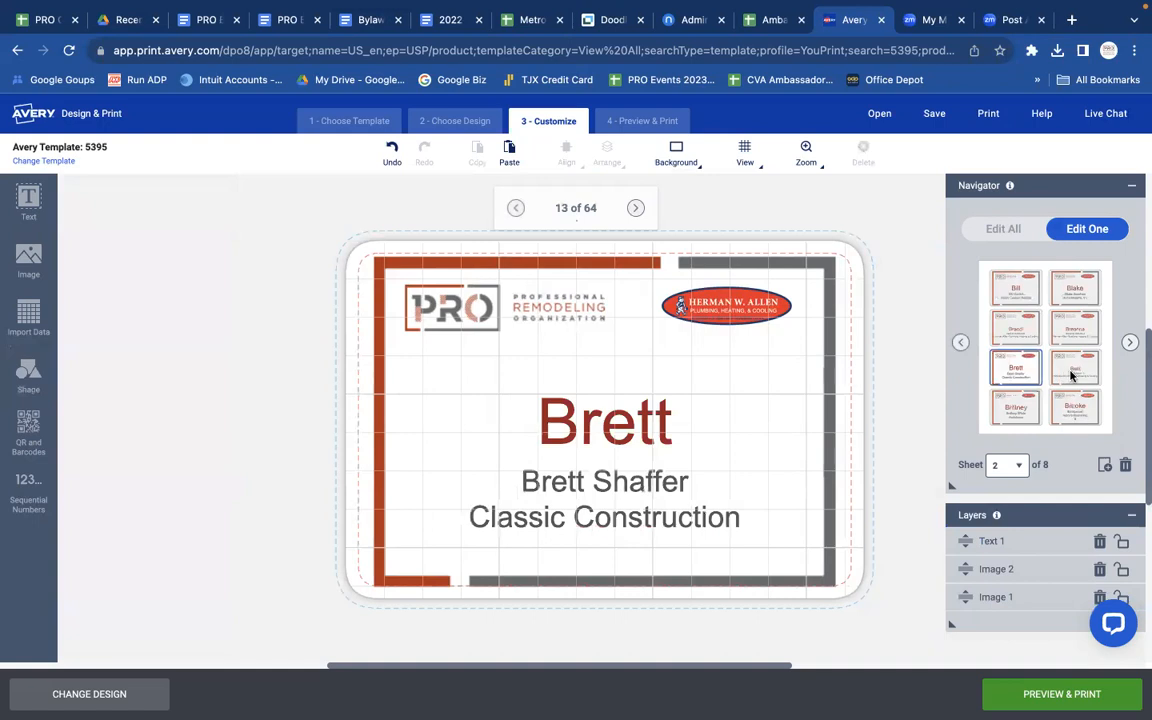
left_click(1071, 375)
left_click(1012, 412)
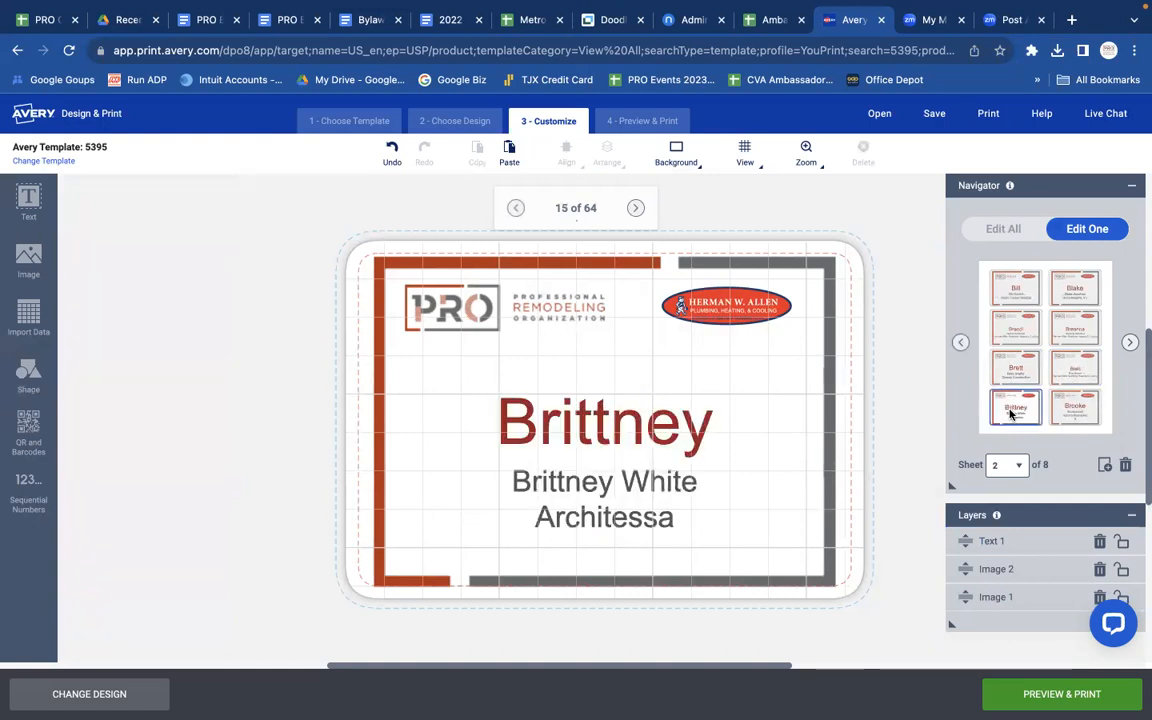
left_click(1079, 415)
left_click(1131, 343)
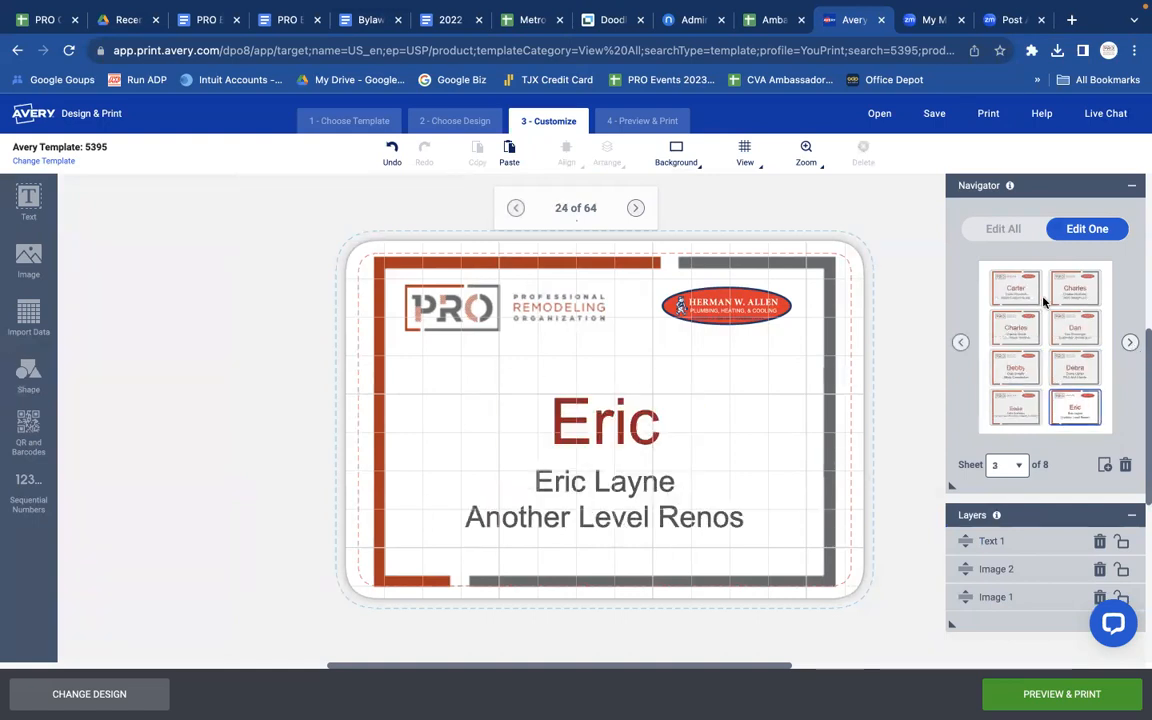
- Delete the guest X from badge 16, the last one on sheet 2, and paste the red starburst beside its first name
left_click(960, 342)
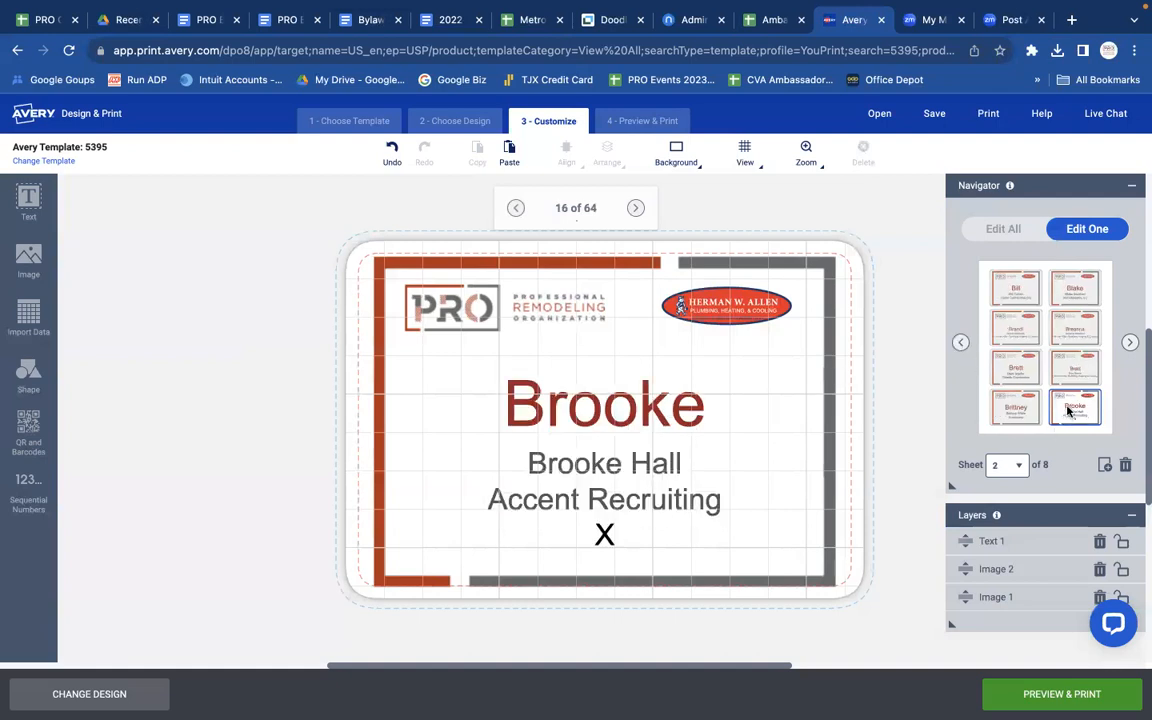
left_click(545, 483)
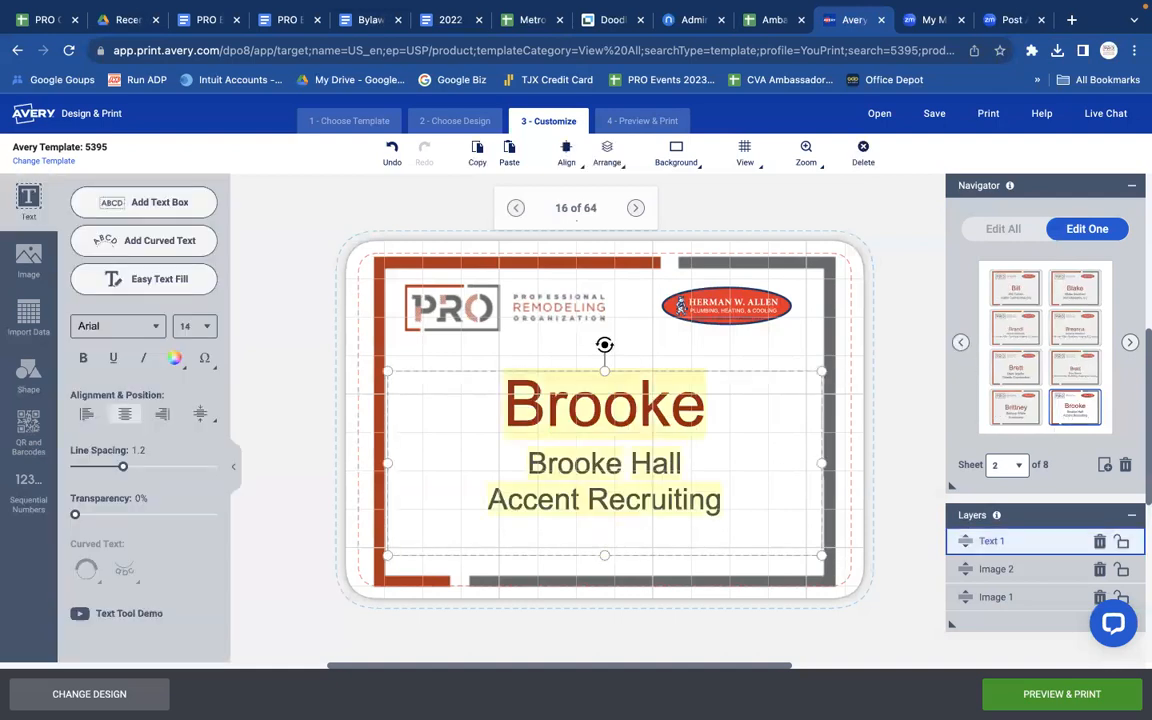
left_click(458, 411)
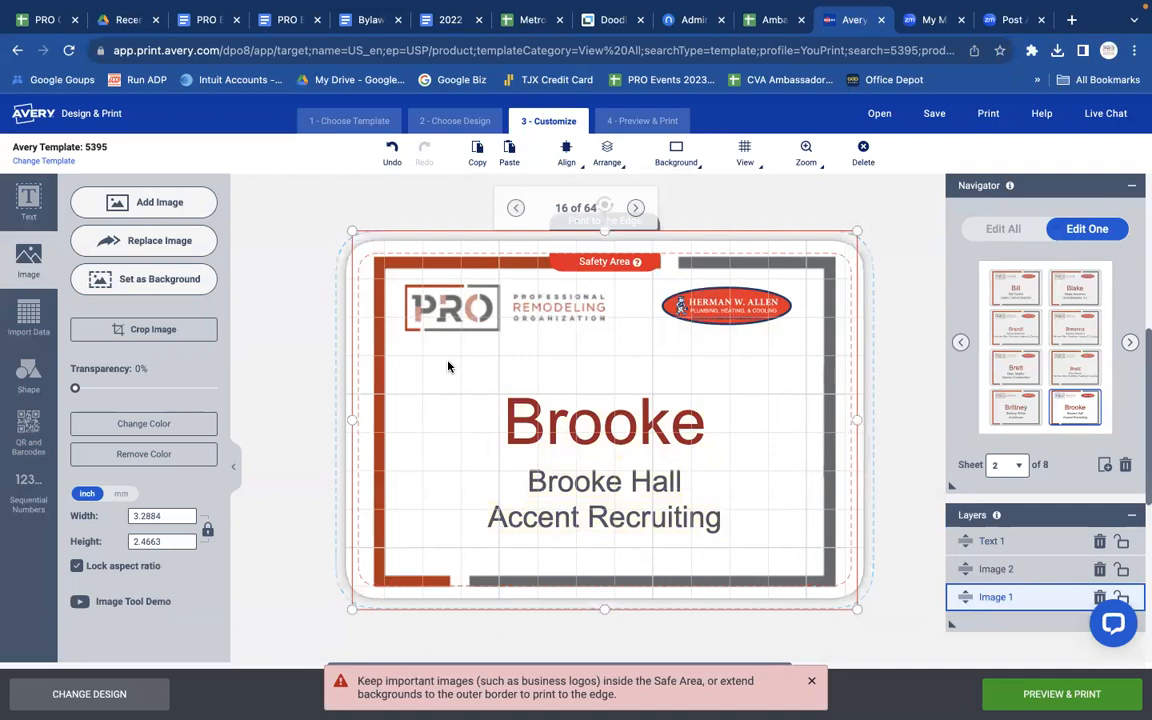
key("super+v")
left_click_drag(470, 397, 450, 415)
right_click(450, 415)
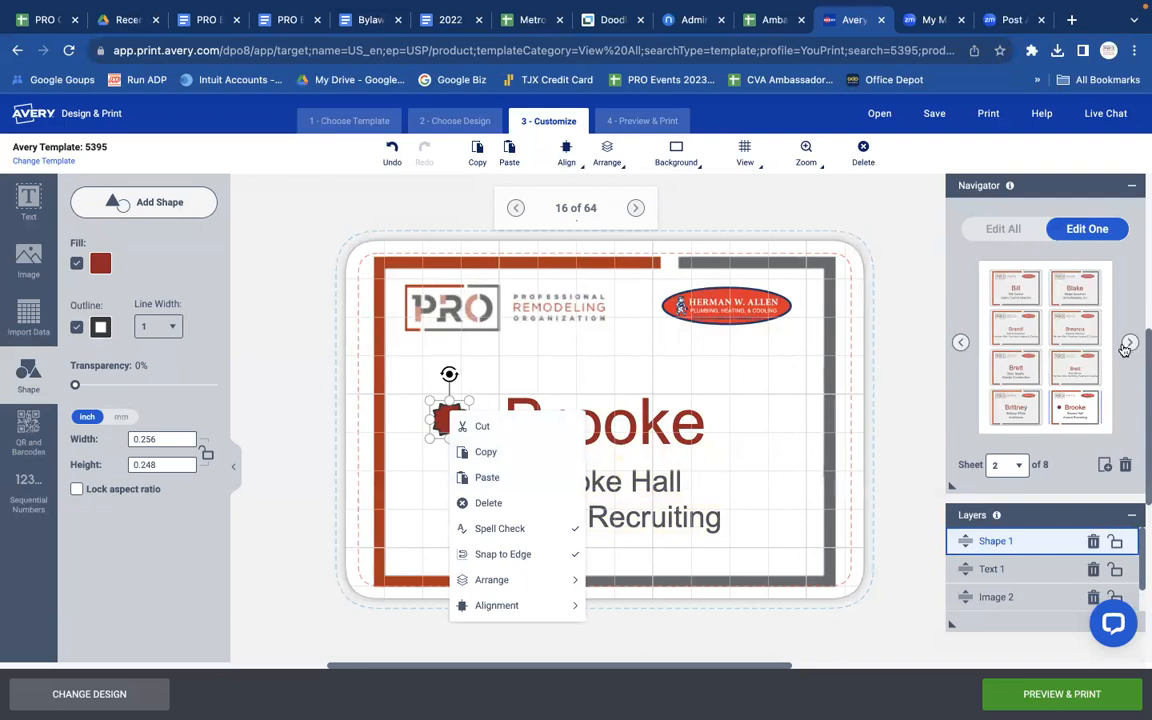
left_click(417, 306)
left_click(597, 414)
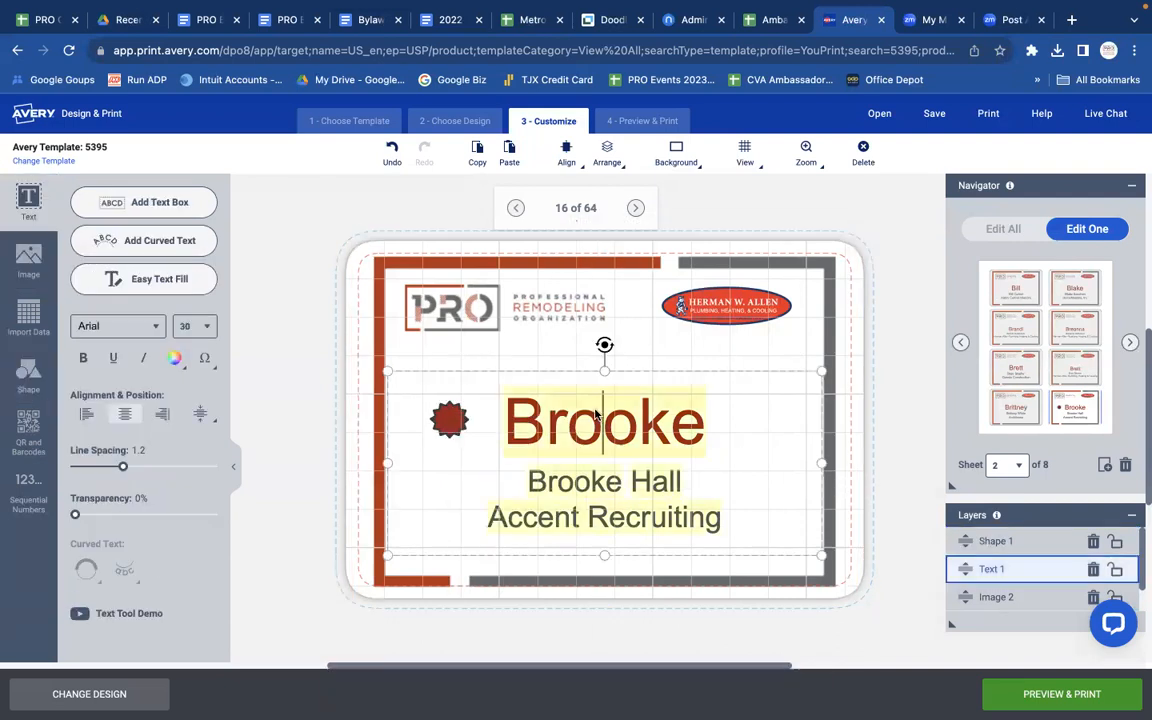
left_click(459, 355)
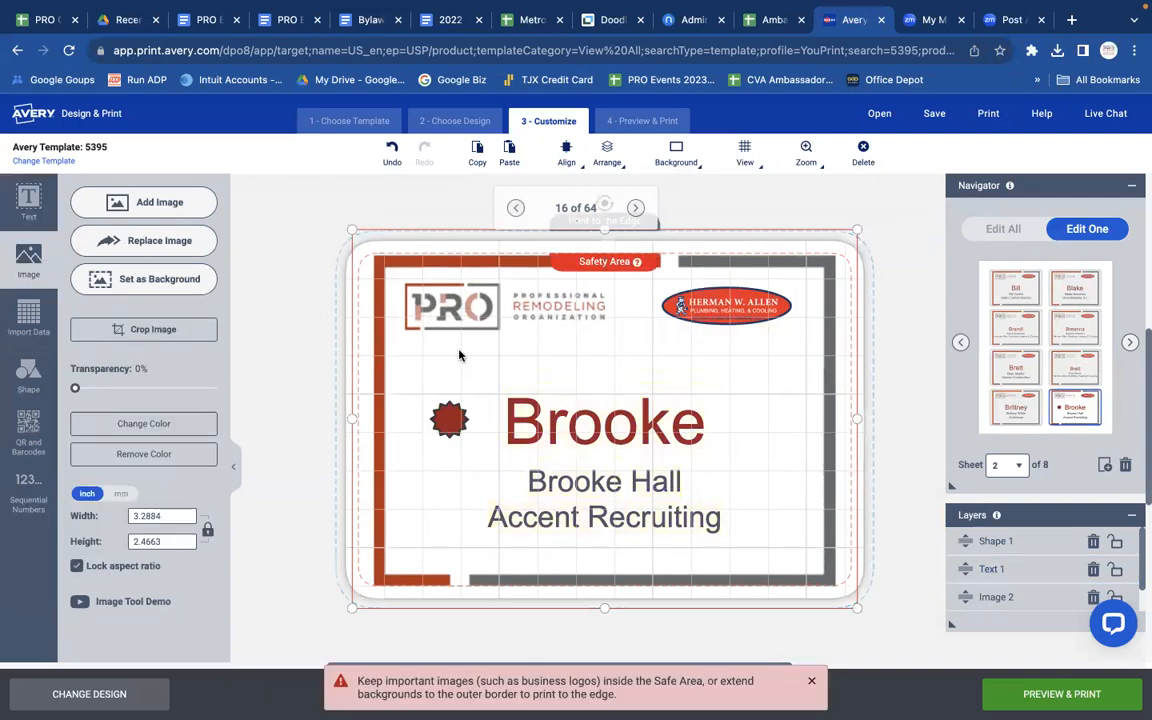
- Look through the badges on sheet 3 to check for the guest X
left_click(1129, 342)
left_click(1014, 292)
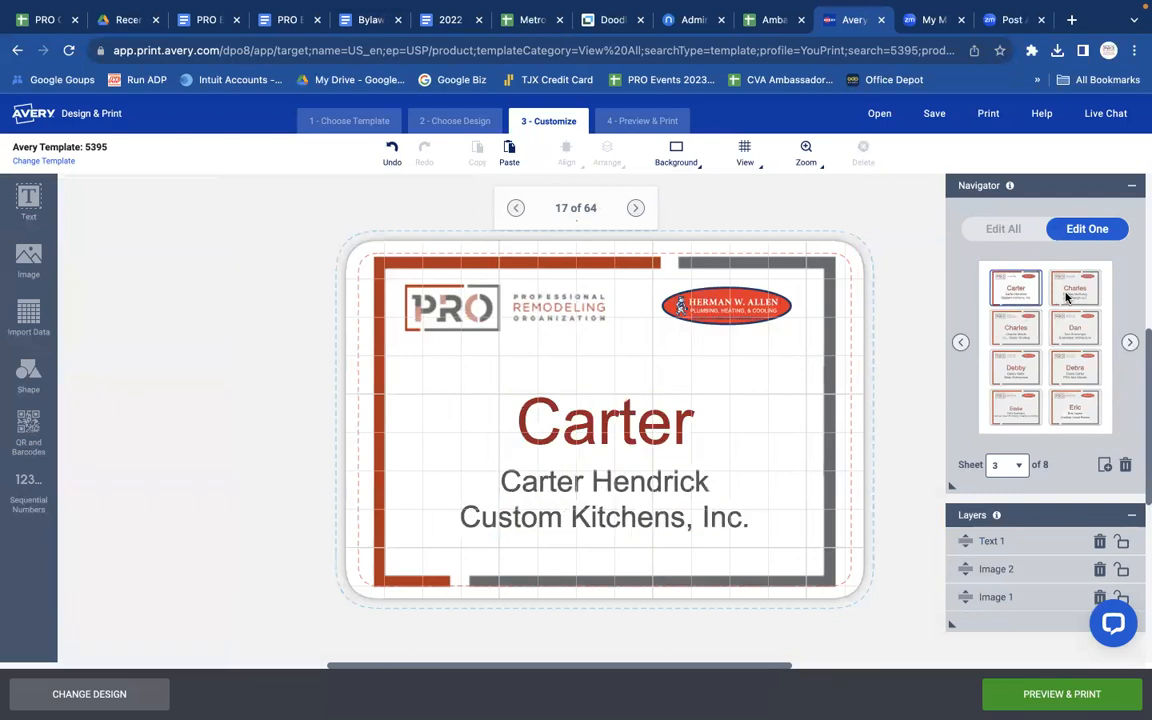
left_click(1067, 295)
left_click(1017, 320)
left_click(1072, 327)
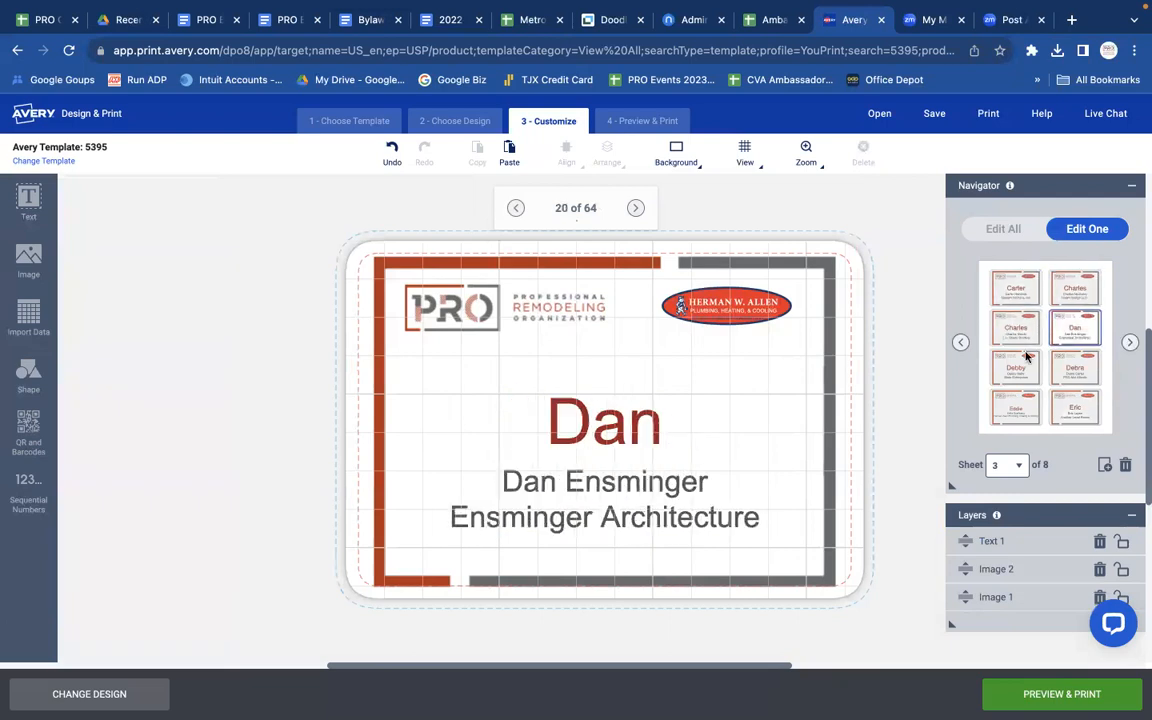
left_click(1012, 372)
left_click(1076, 374)
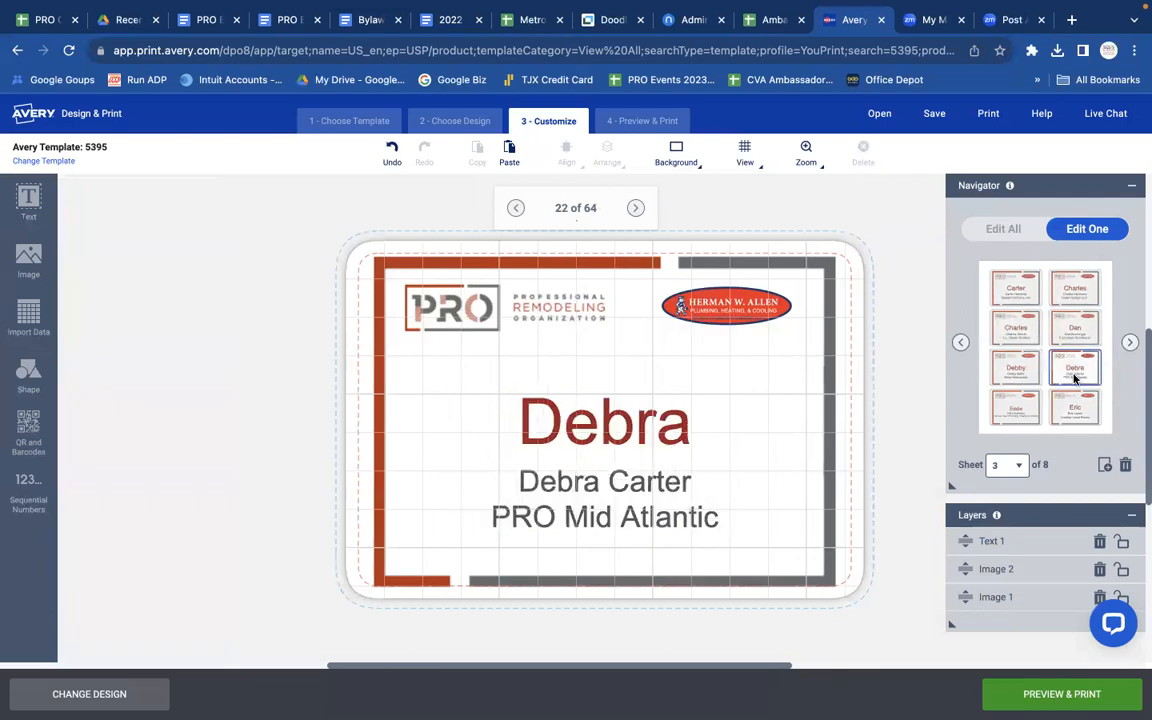
left_click(1016, 406)
left_click(1073, 416)
- Look through the badges on sheet 4 to check for the guest X
left_click(1129, 342)
left_click(1043, 289)
left_click(1072, 288)
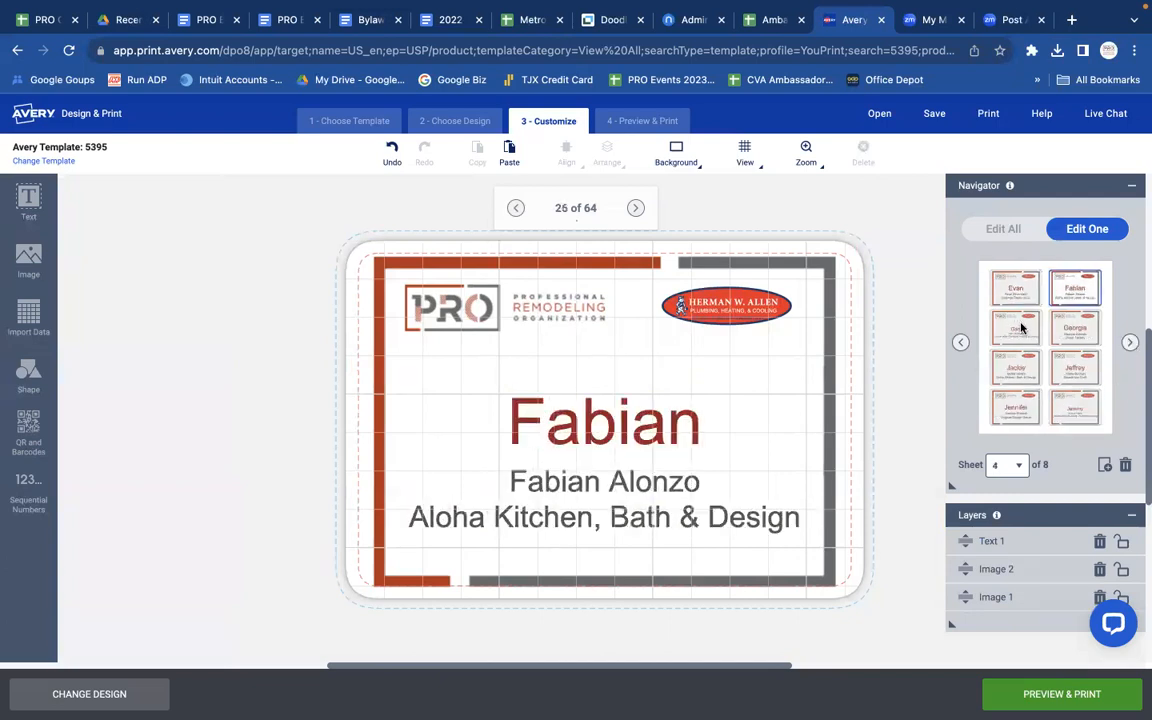
left_click(1016, 328)
left_click(1078, 330)
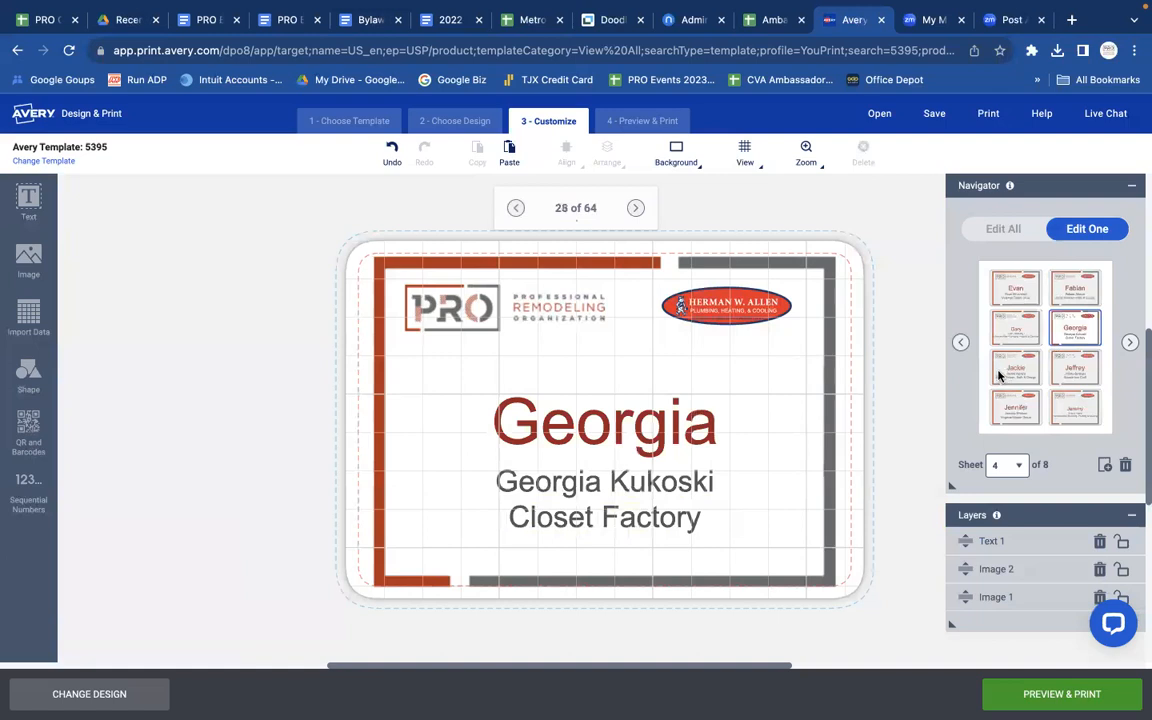
left_click(1000, 372)
left_click(1076, 373)
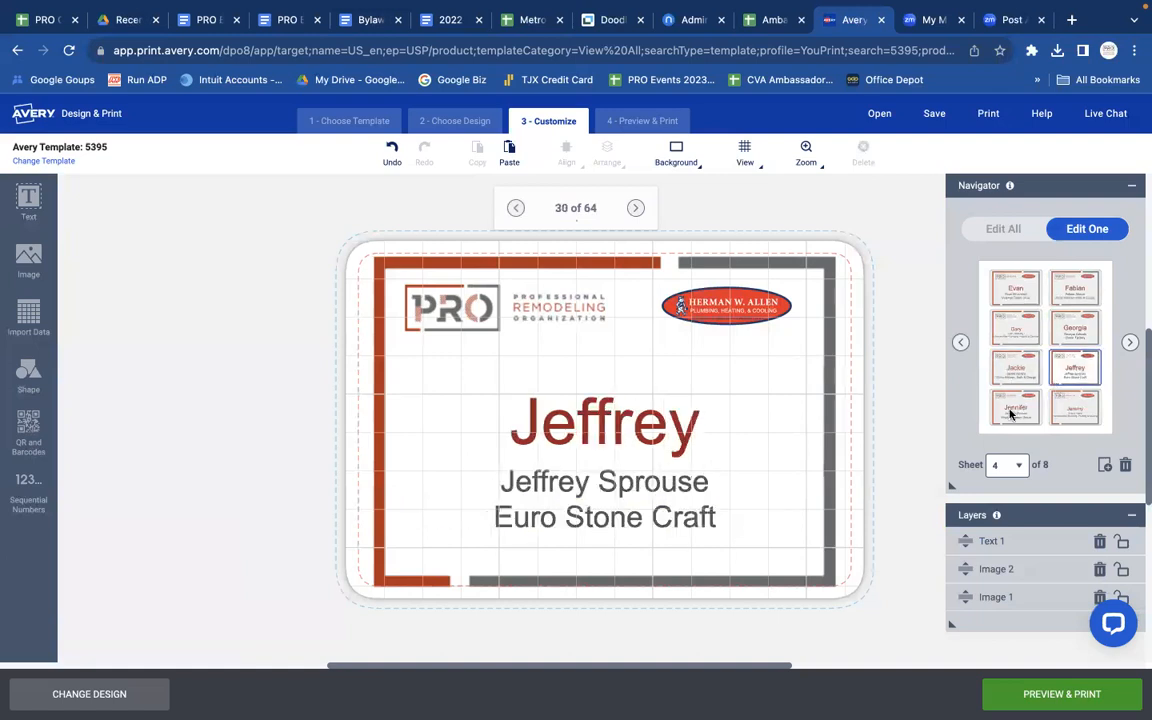
left_click(1013, 410)
left_click(1077, 411)
- Delete the guest X below the company name on badge 33, the first one on sheet 5
left_click(1129, 342)
left_click(1013, 290)
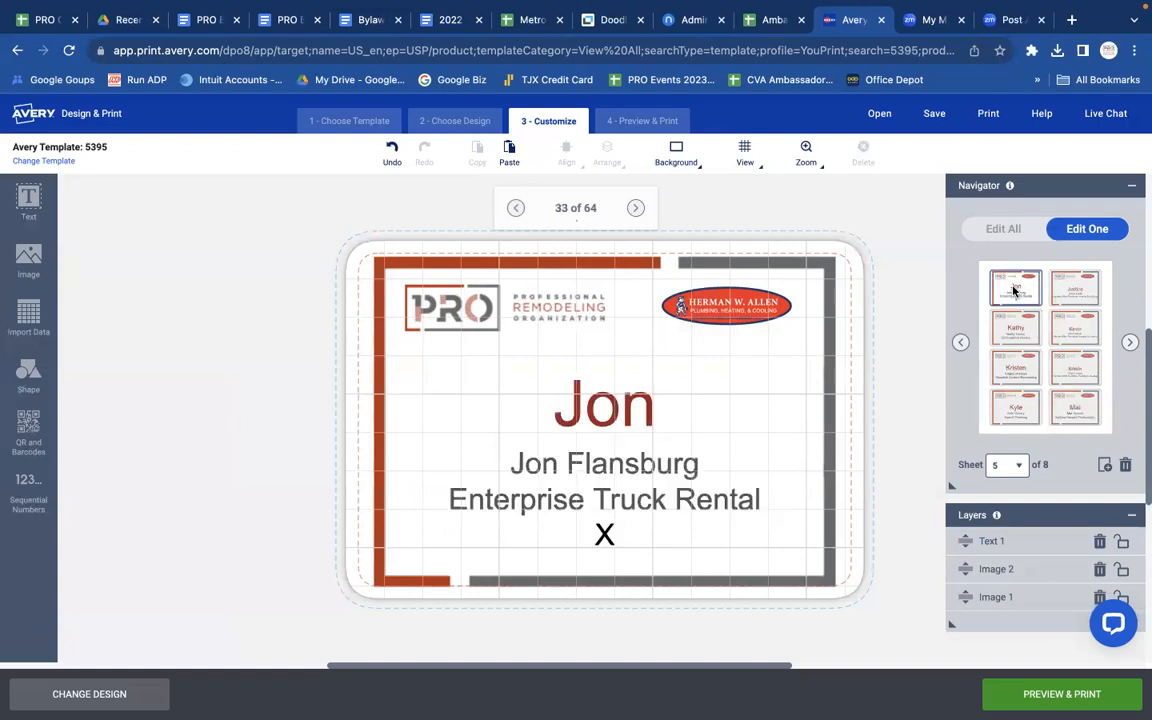
left_click(618, 542)
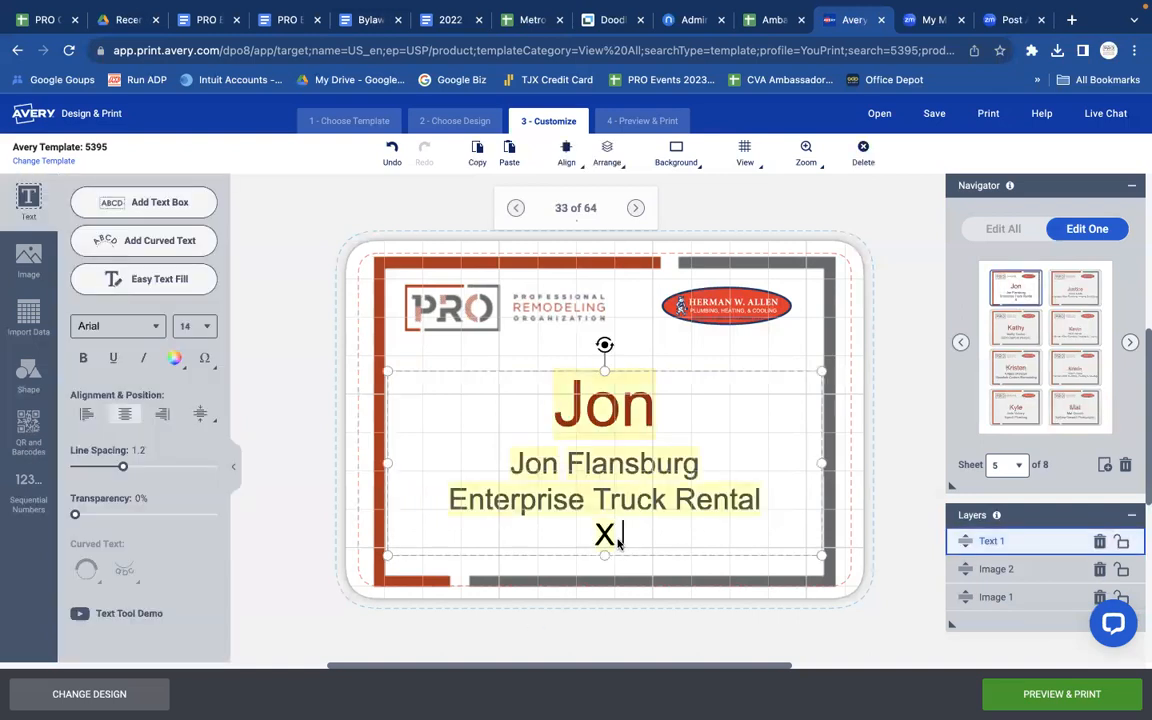
key("BackSpace")
key("BackSpace")
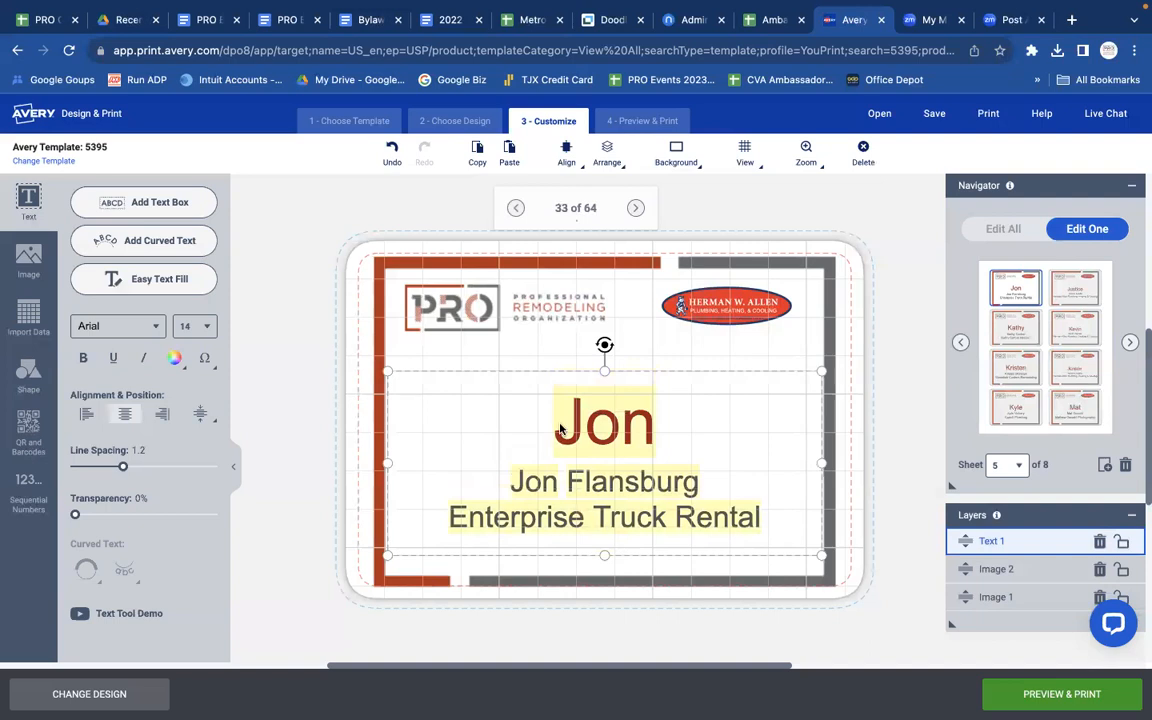
- Paste the copied red starburst onto badge 33 and place it beside the first name
left_click(483, 347)
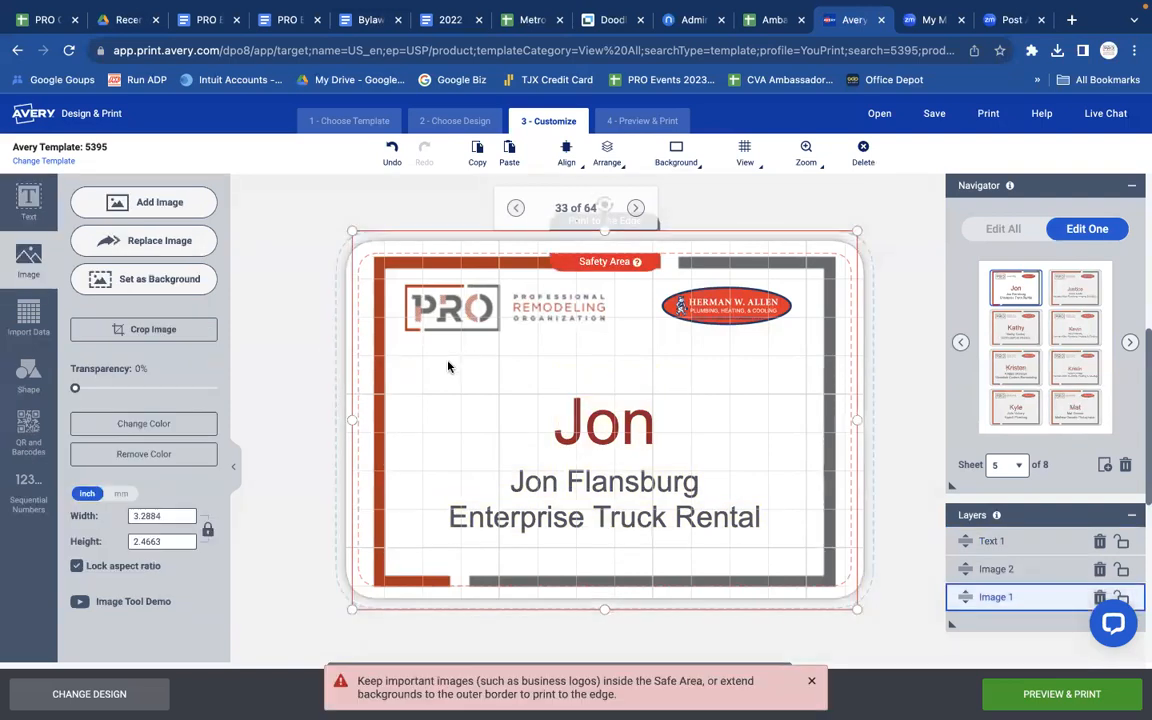
right_click(450, 366)
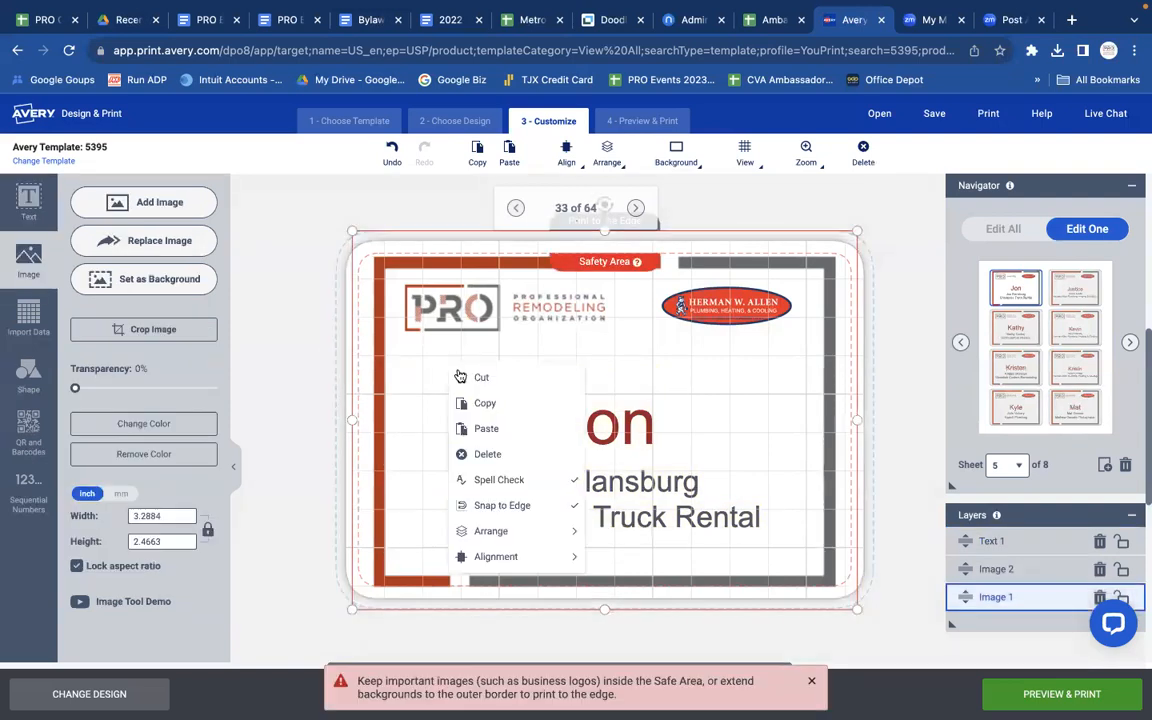
left_click(492, 429)
left_click_drag(478, 395, 478, 413)
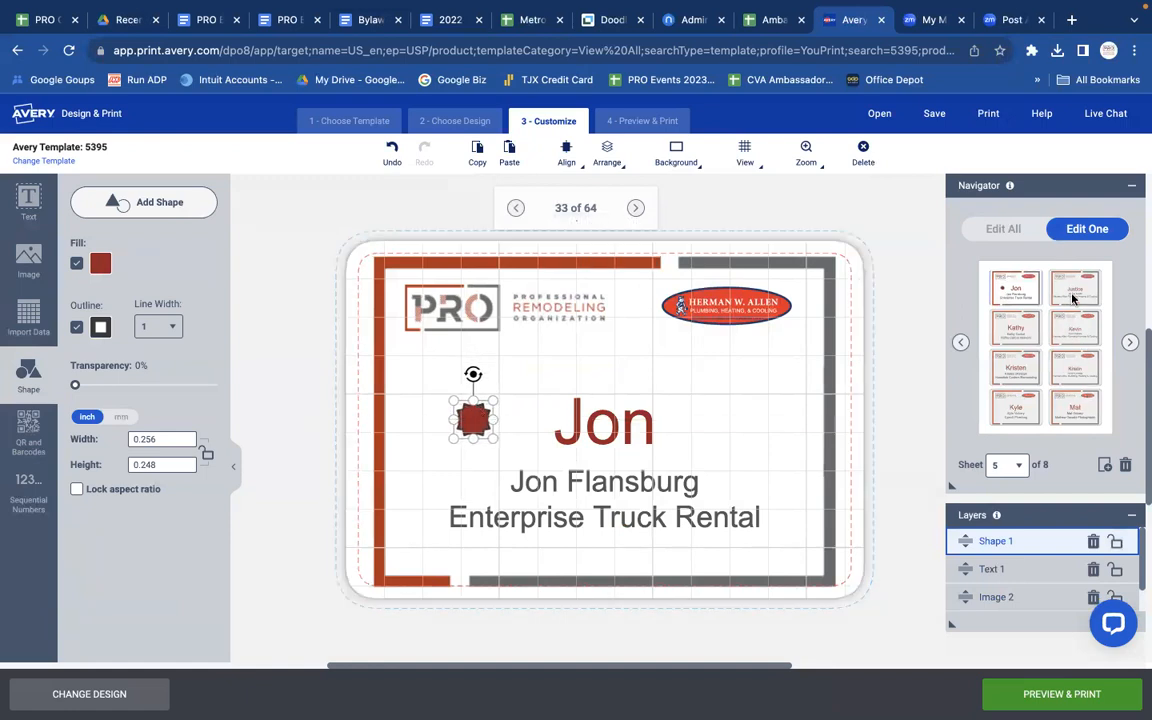
- Look through the remaining badges on sheet 5 to check for the guest X
left_click(1073, 298)
left_click(1030, 328)
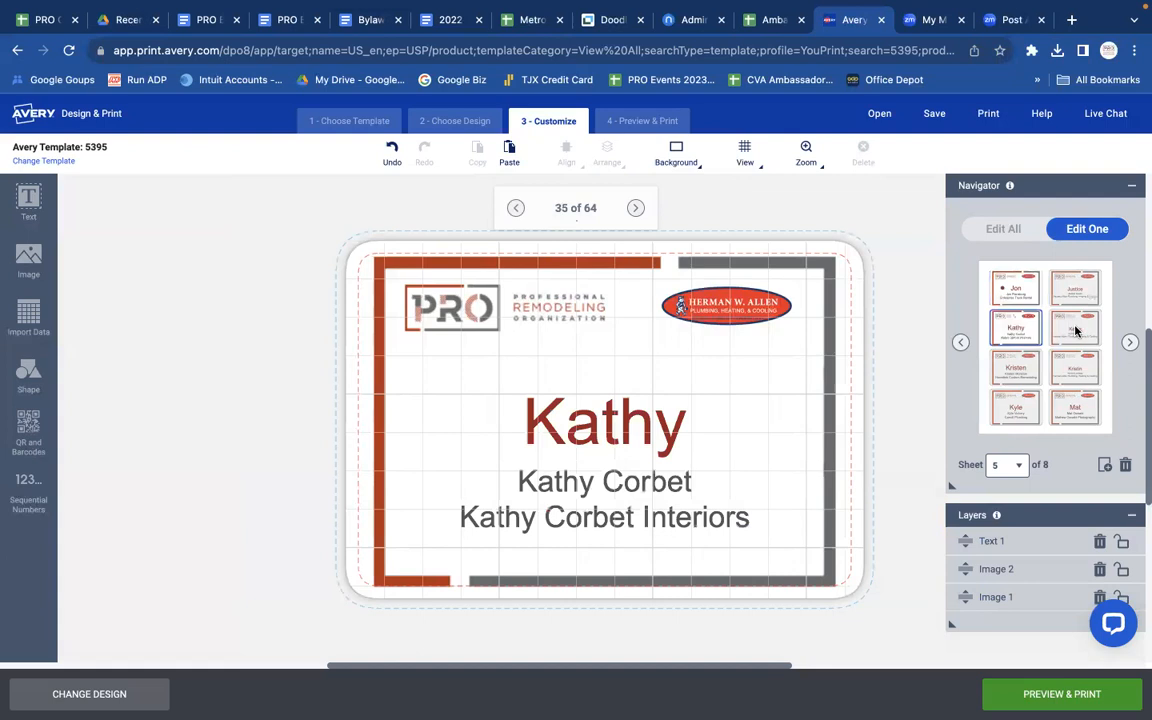
left_click(1075, 331)
left_click(1019, 375)
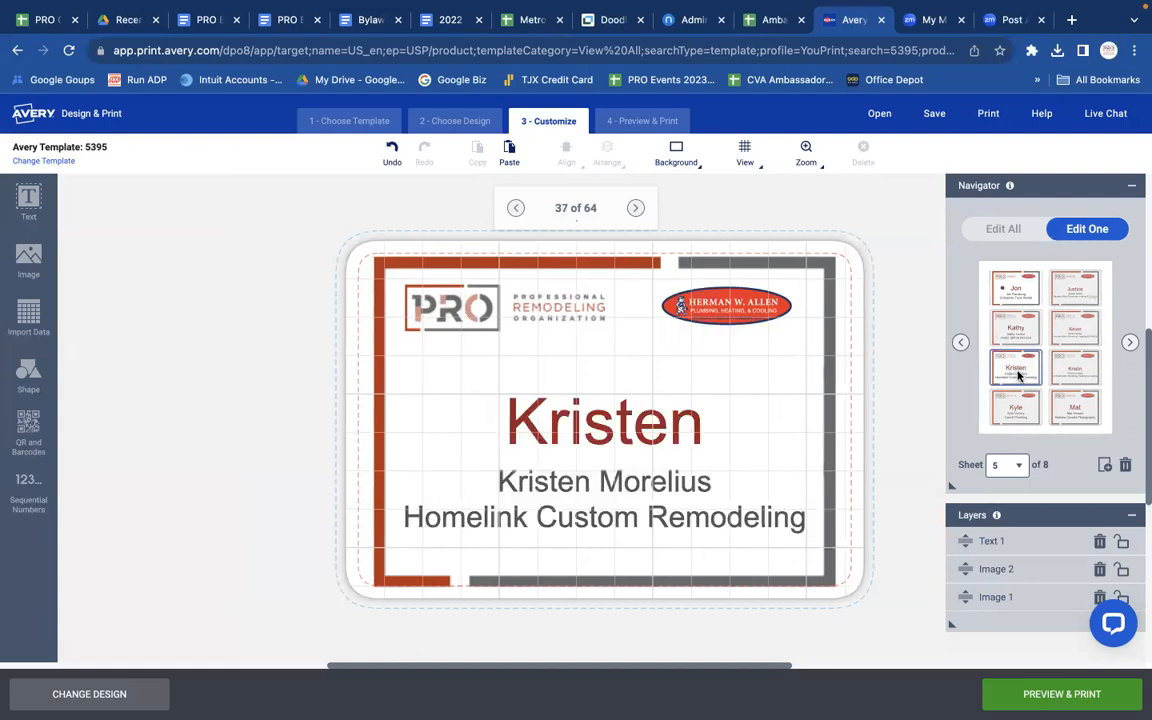
left_click(1068, 375)
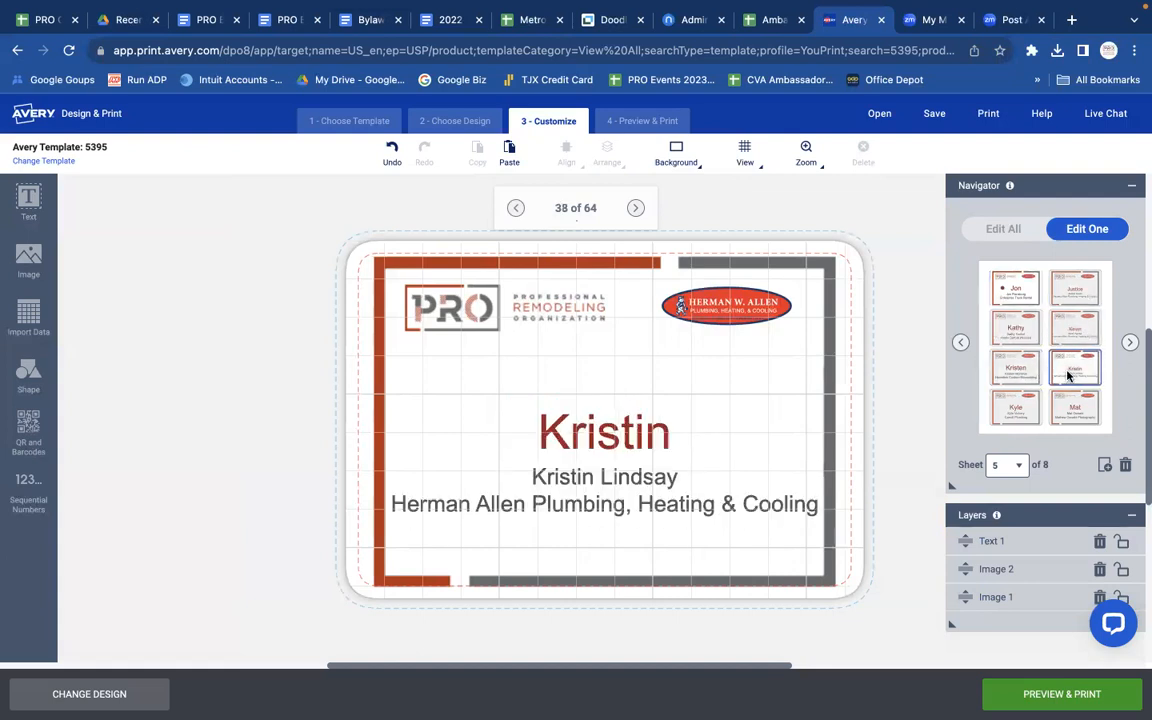
left_click(1007, 414)
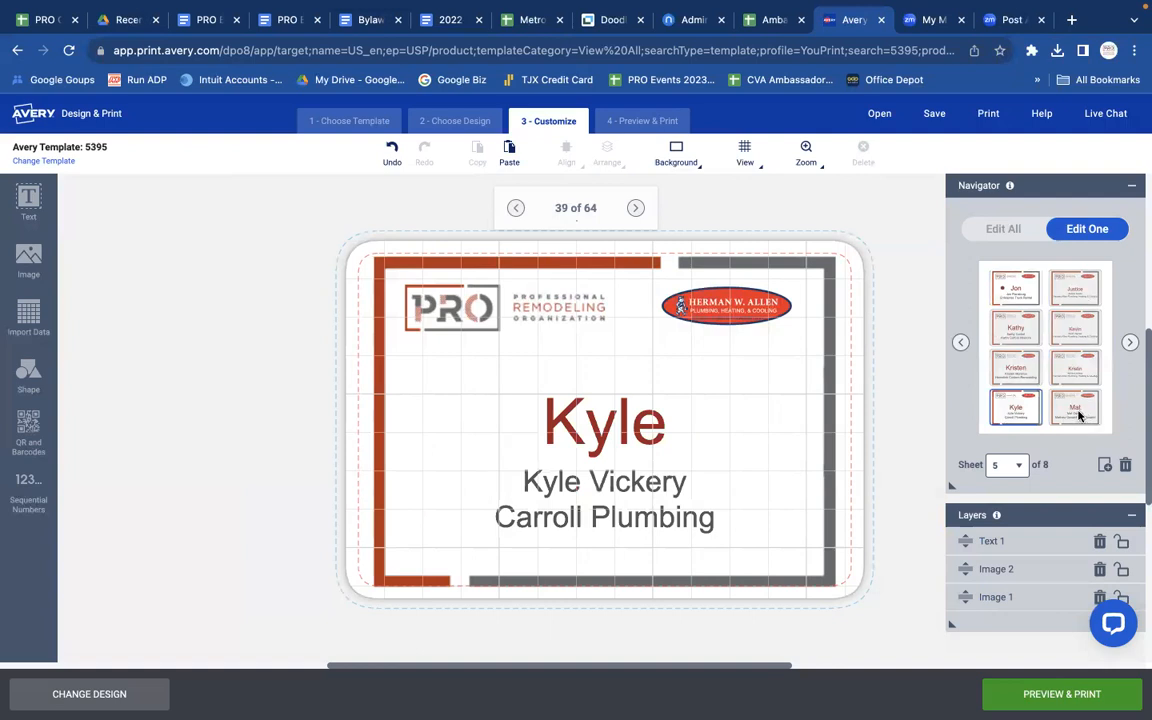
left_click(1079, 414)
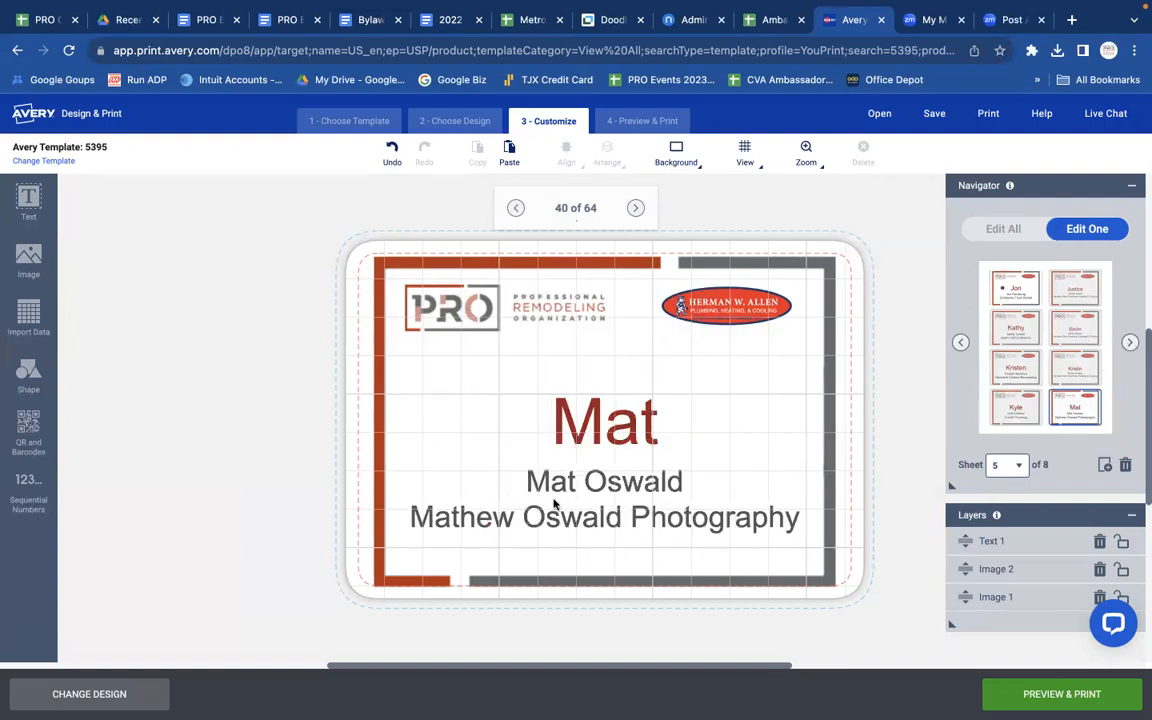
- Delete the guest X below the company name on badge 41, the first one on sheet 6
left_click(1130, 343)
left_click(1012, 290)
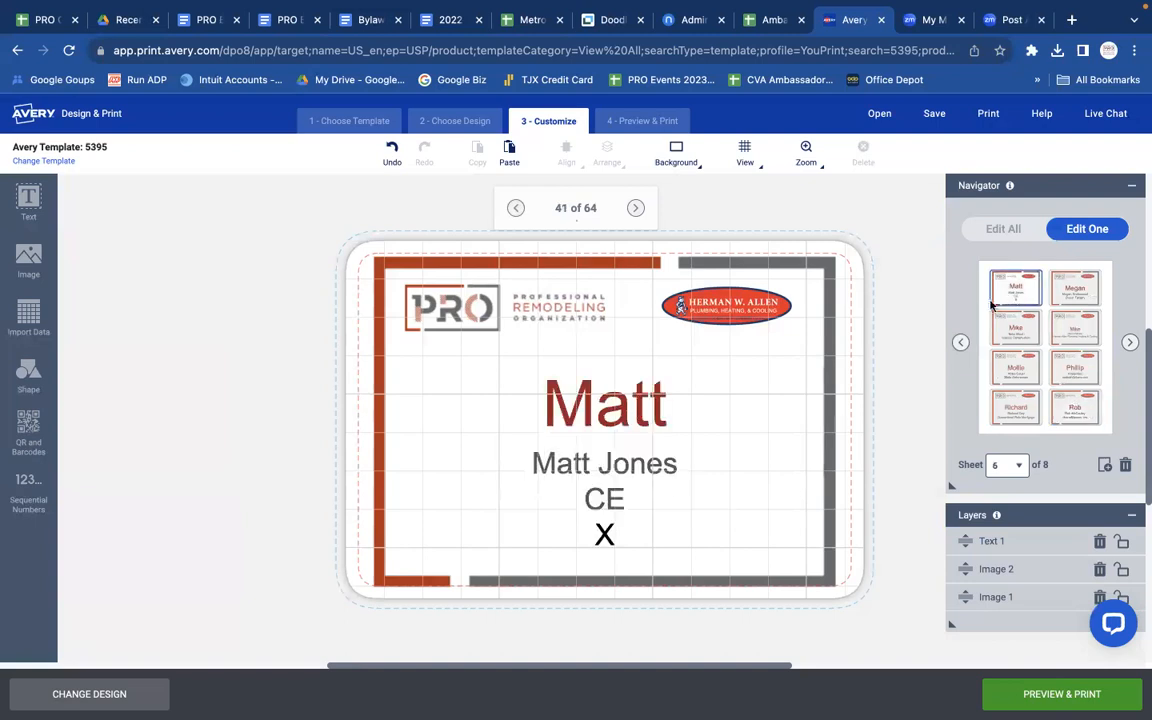
left_click(607, 537)
key("BackSpace")
key("BackSpace")
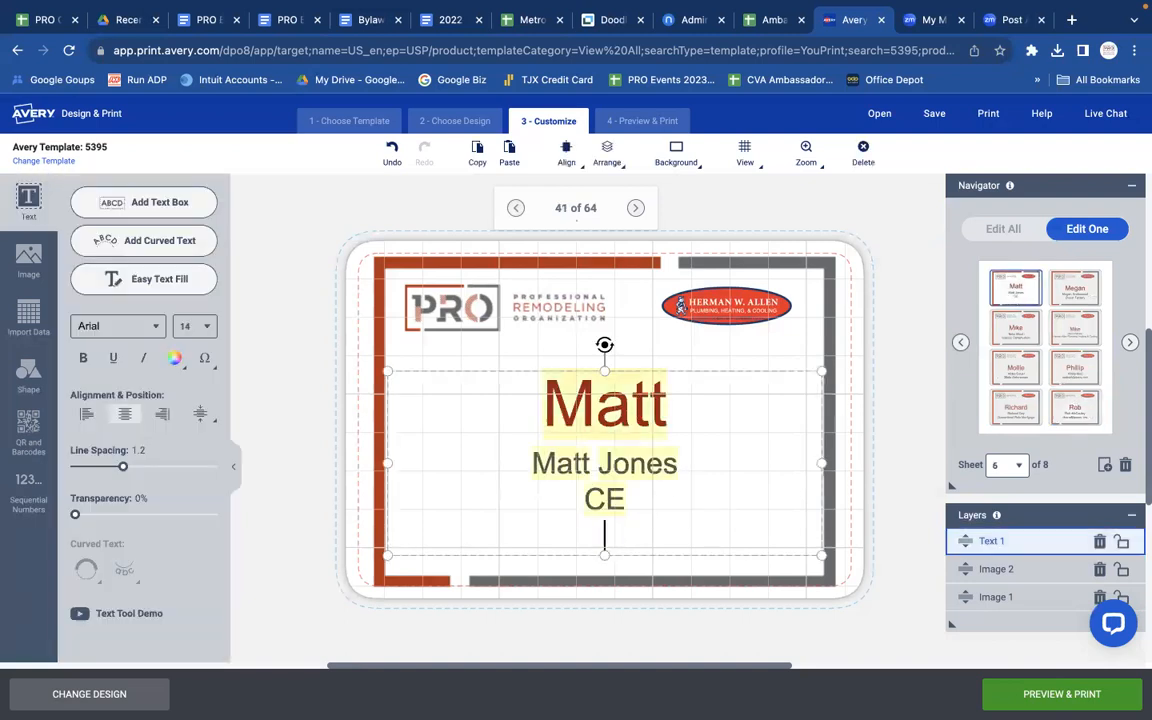
- Paste the copied red starburst onto badge 41 and place it beside the first name
left_click(470, 360)
key("super+v")
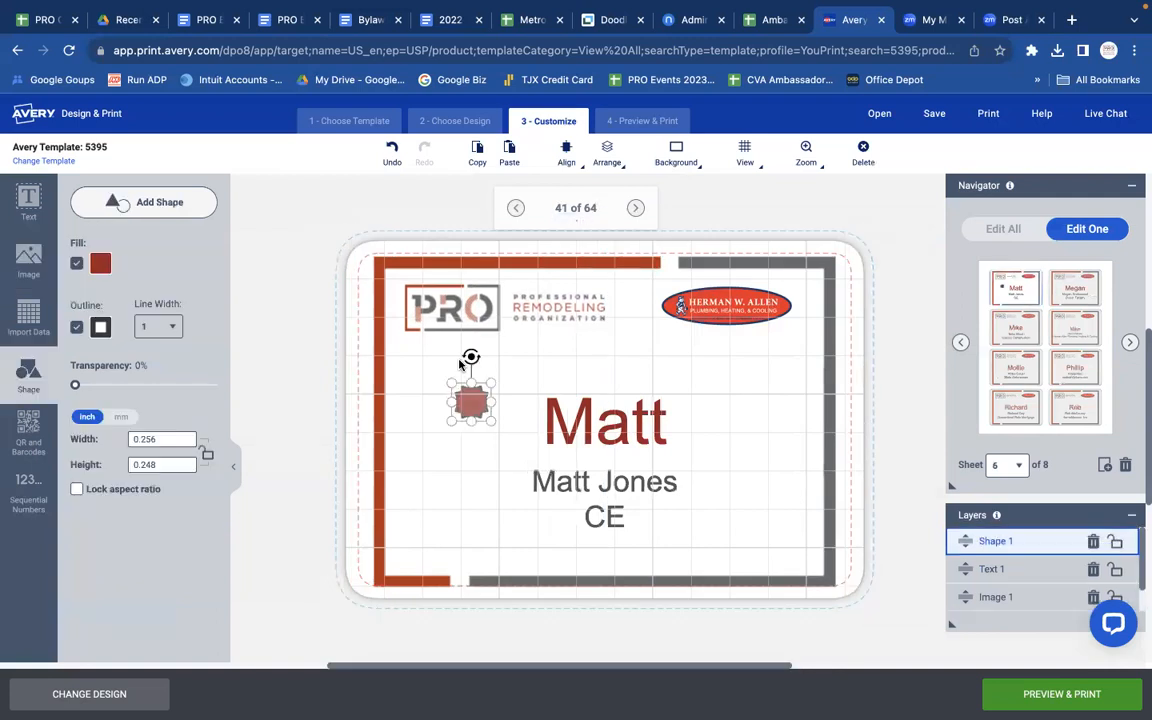
left_click_drag(479, 409, 480, 427)
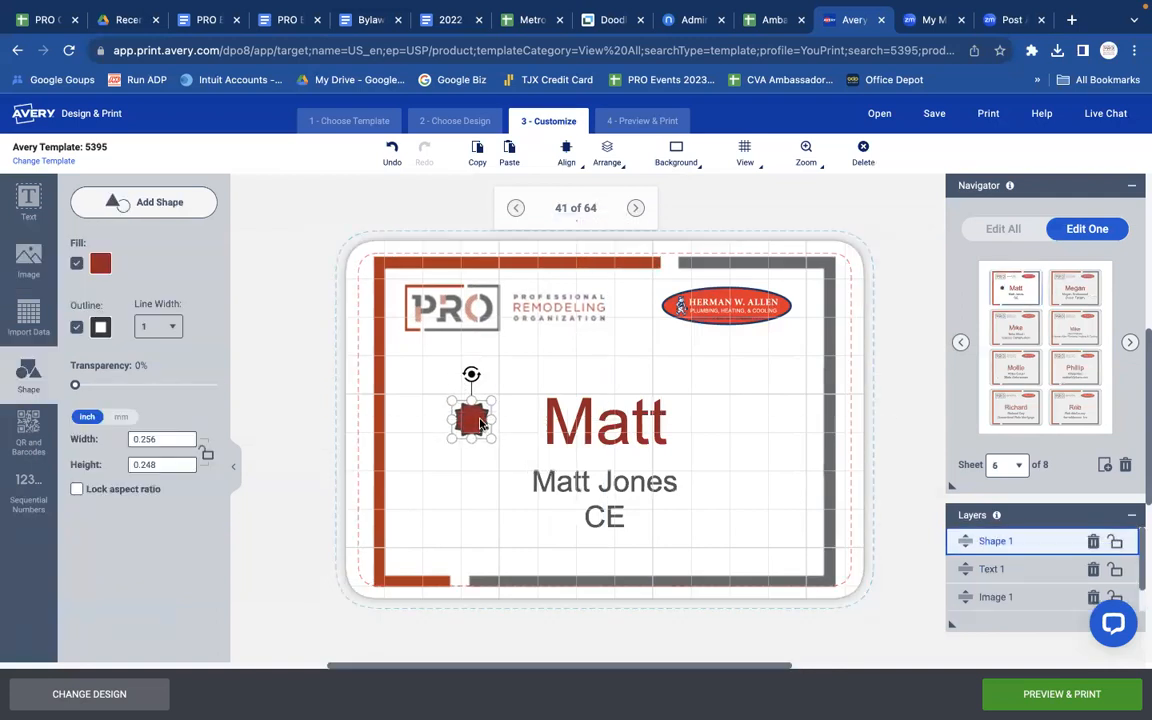
- Look through the remaining badges on sheet 6 to check for the guest X
left_click(1082, 295)
left_click(1007, 340)
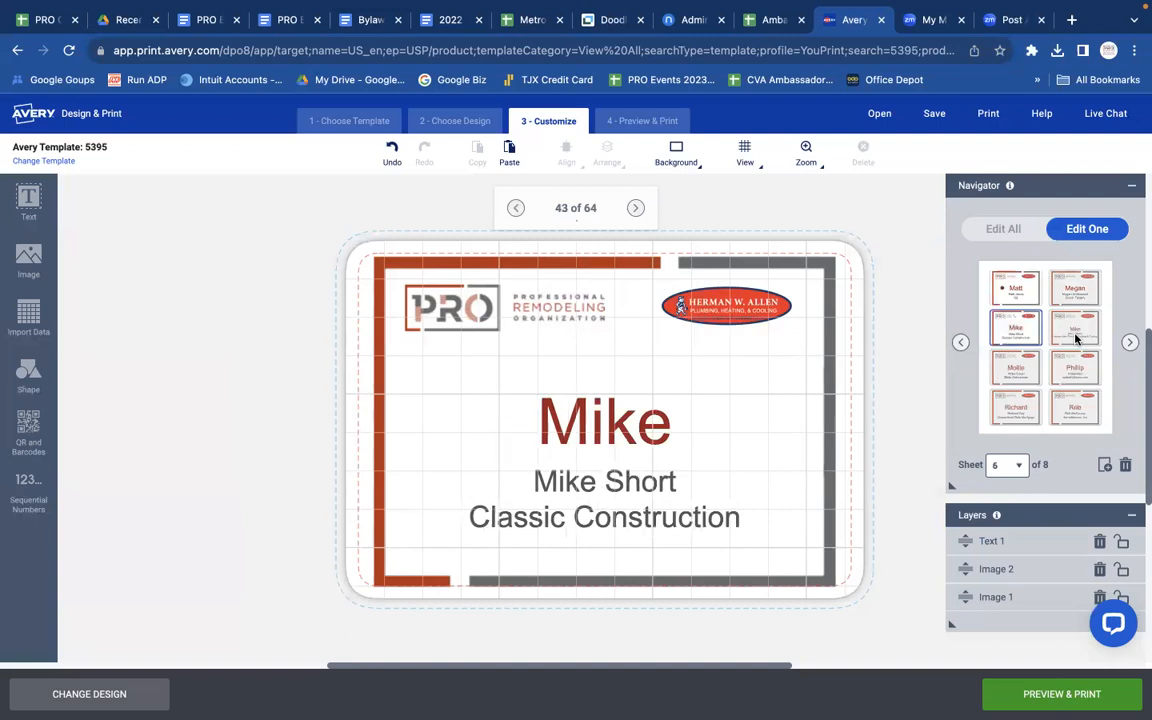
left_click(1073, 334)
left_click(1012, 368)
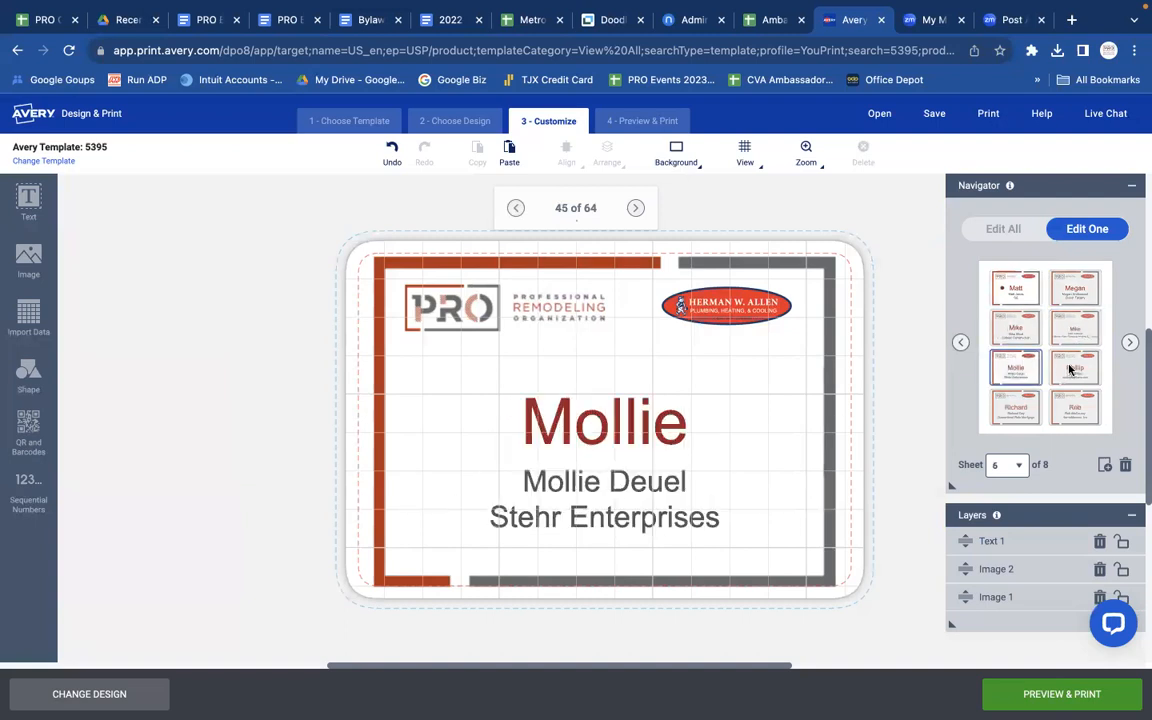
left_click(1063, 369)
left_click(1012, 406)
left_click(1088, 404)
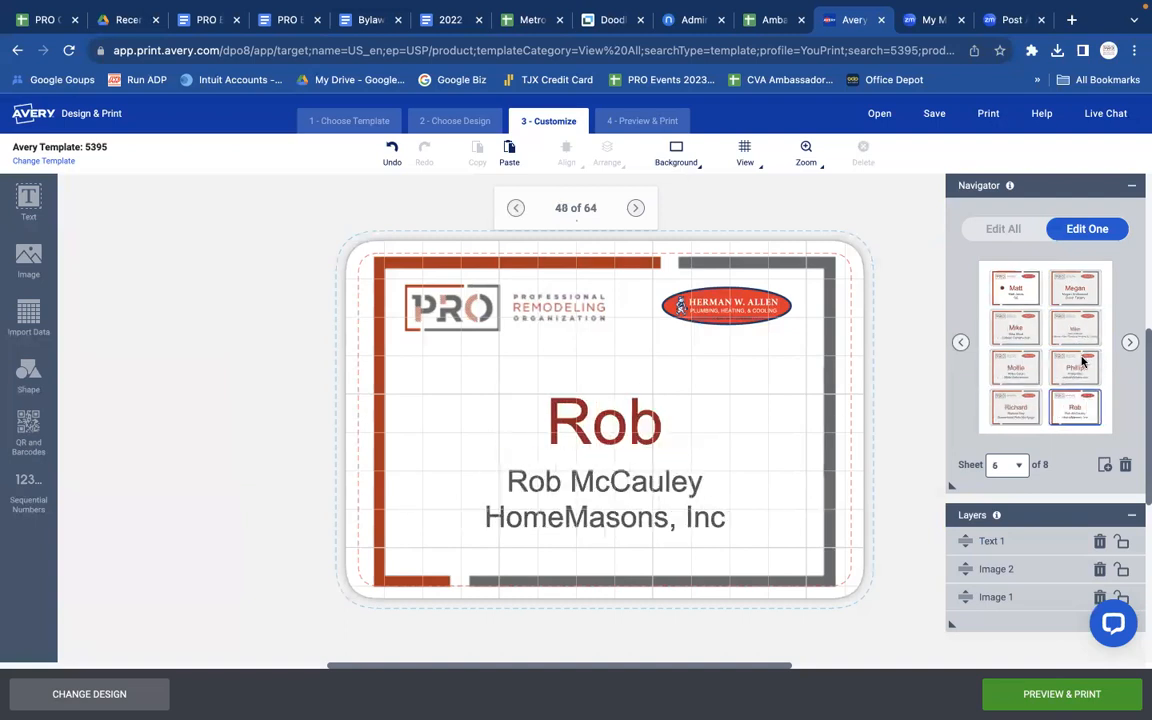
left_click(1078, 364)
- Delete the whole name and company text block from badge 50, the second one on sheet 7
left_click(1131, 342)
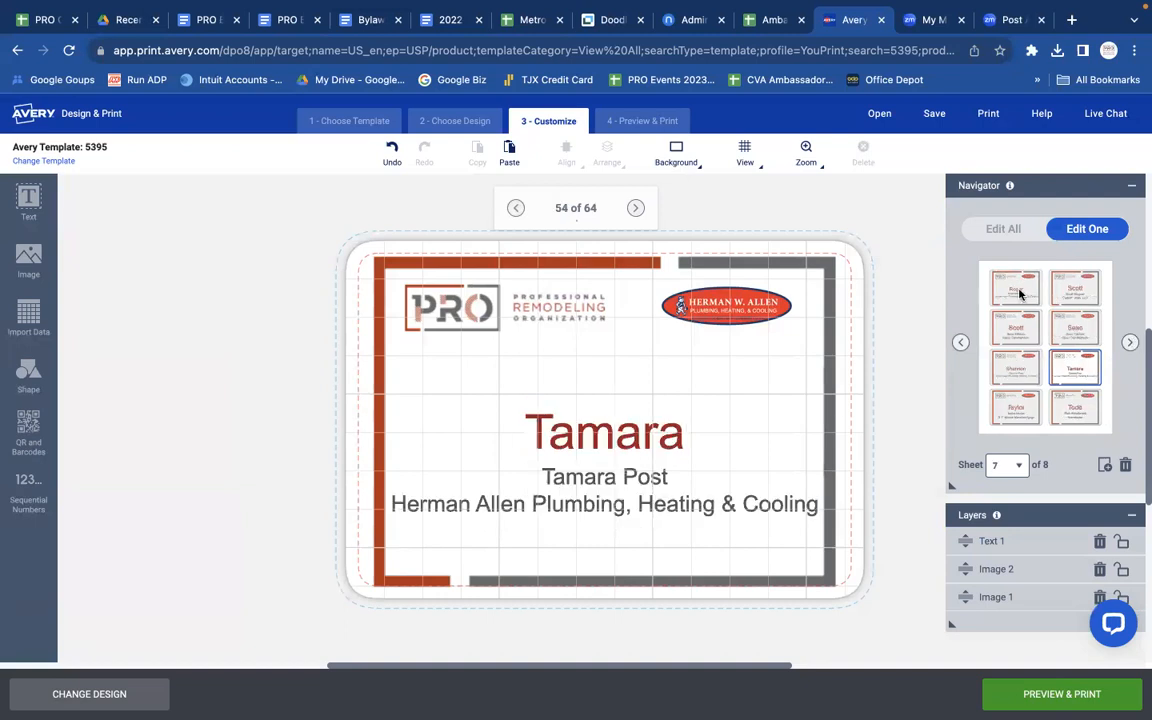
left_click(1018, 291)
left_click(1072, 292)
left_click(1020, 320)
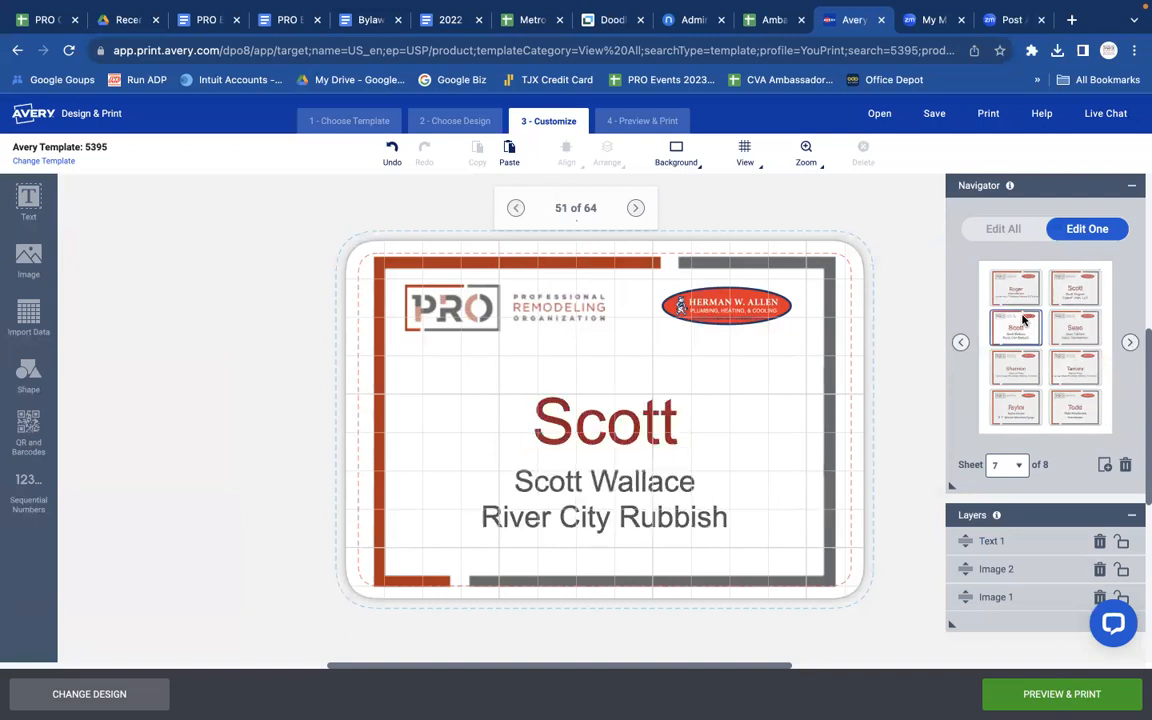
left_click(1066, 296)
left_click(606, 428)
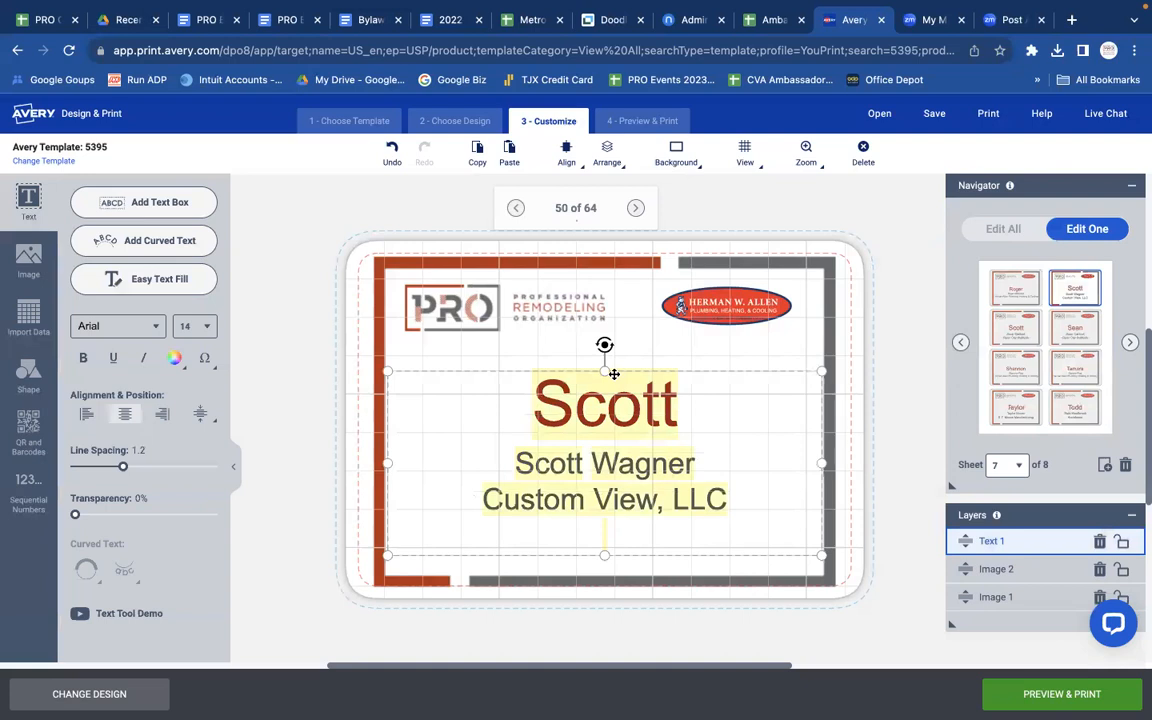
key("Delete")
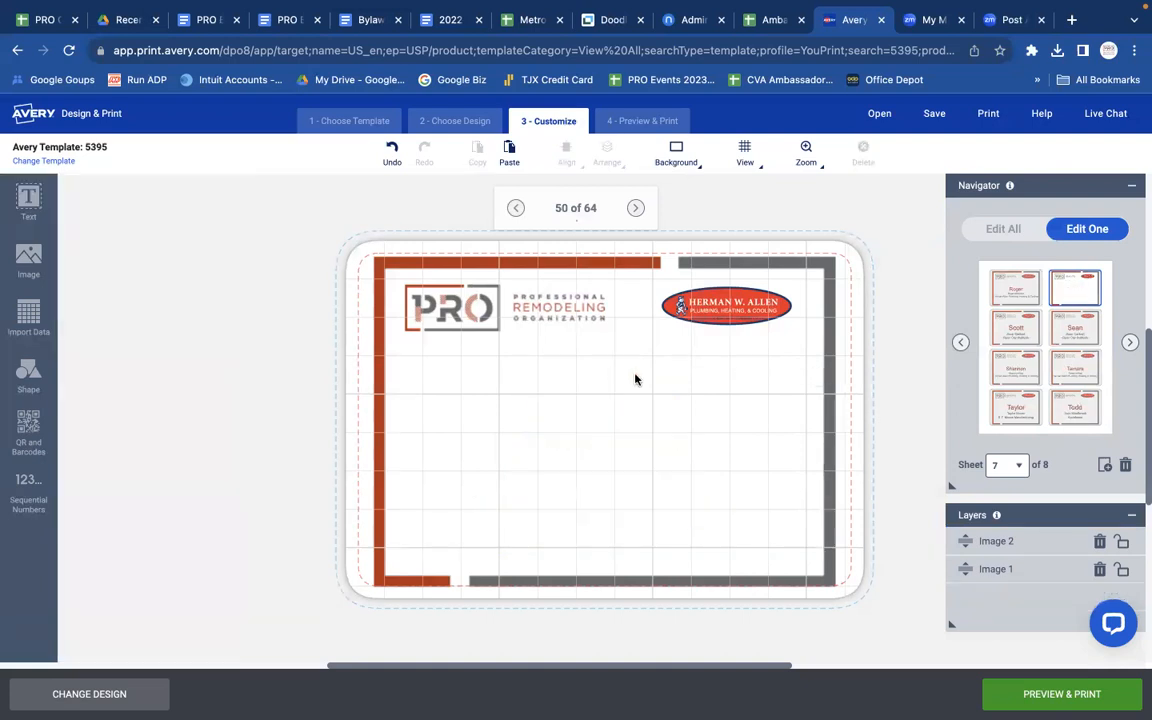
- Look through the remaining badges on sheets 7 and 8 to check for the guest X
left_click(1017, 330)
left_click(1066, 332)
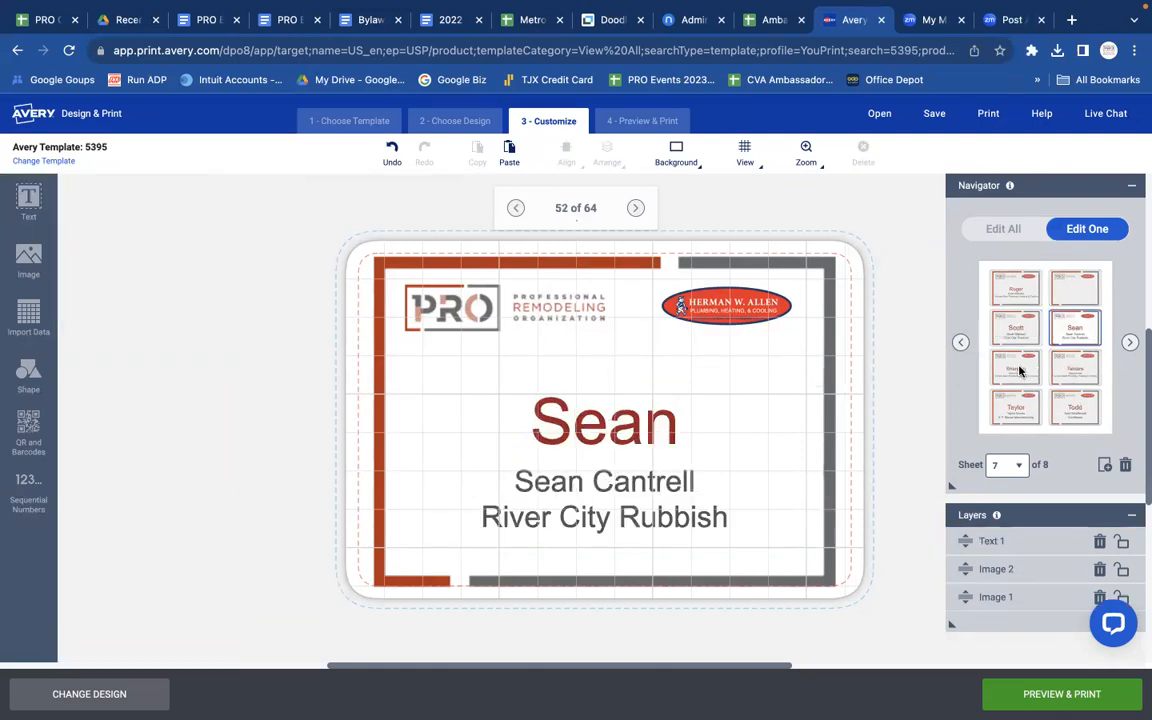
left_click(1017, 369)
left_click(1073, 373)
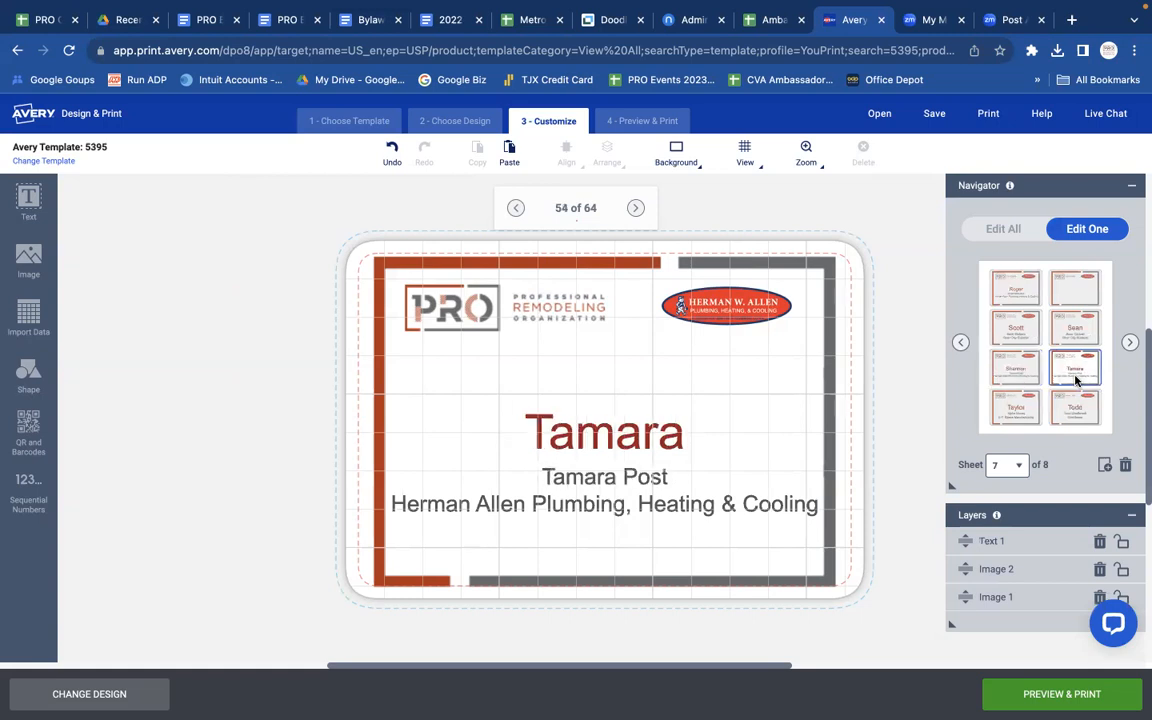
left_click(1033, 415)
left_click(1072, 417)
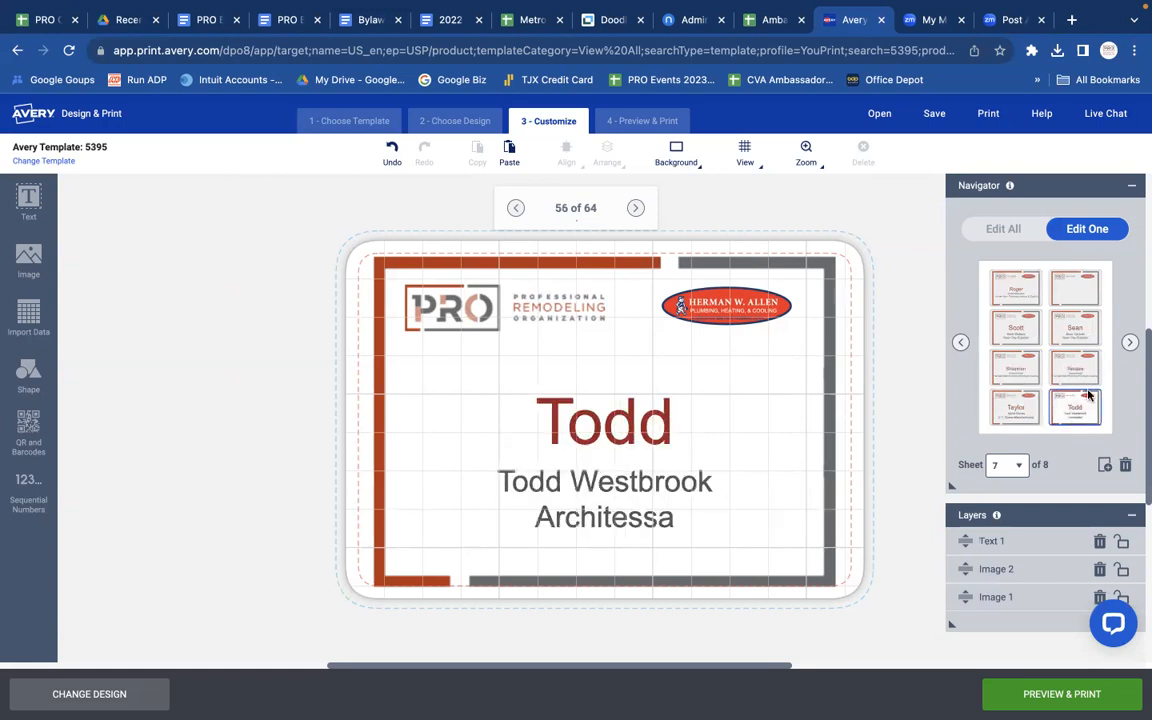
left_click(1130, 342)
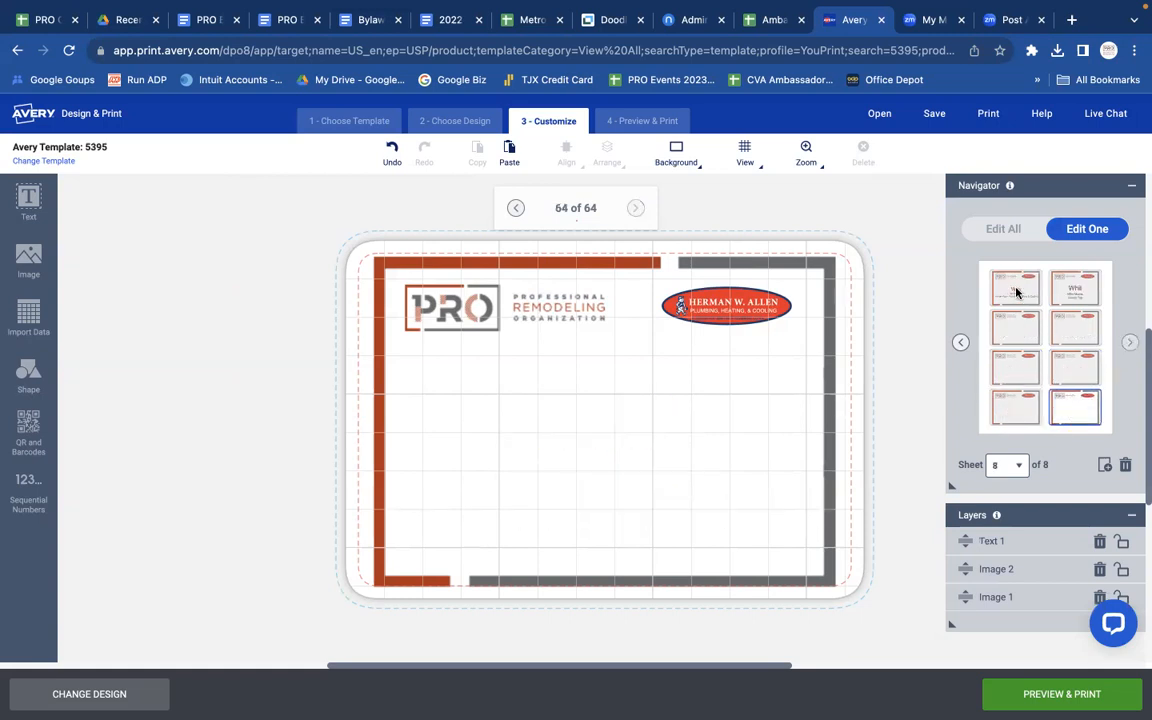
left_click(1018, 290)
left_click(1071, 297)
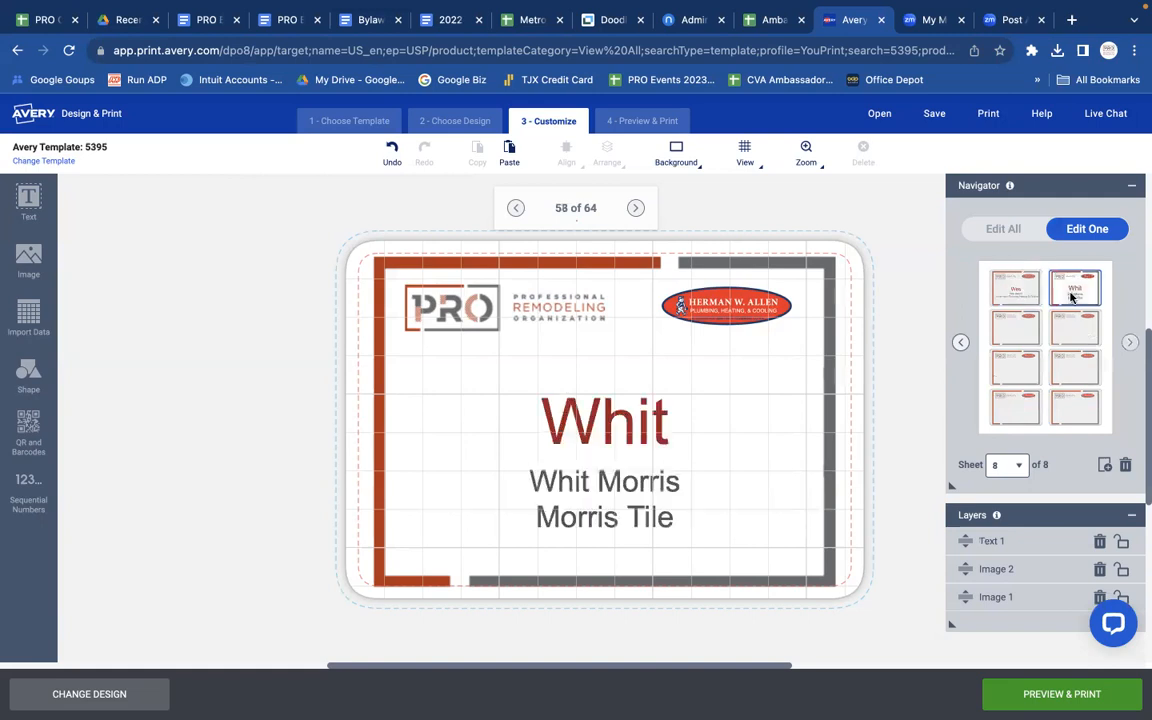
left_click(1015, 333)
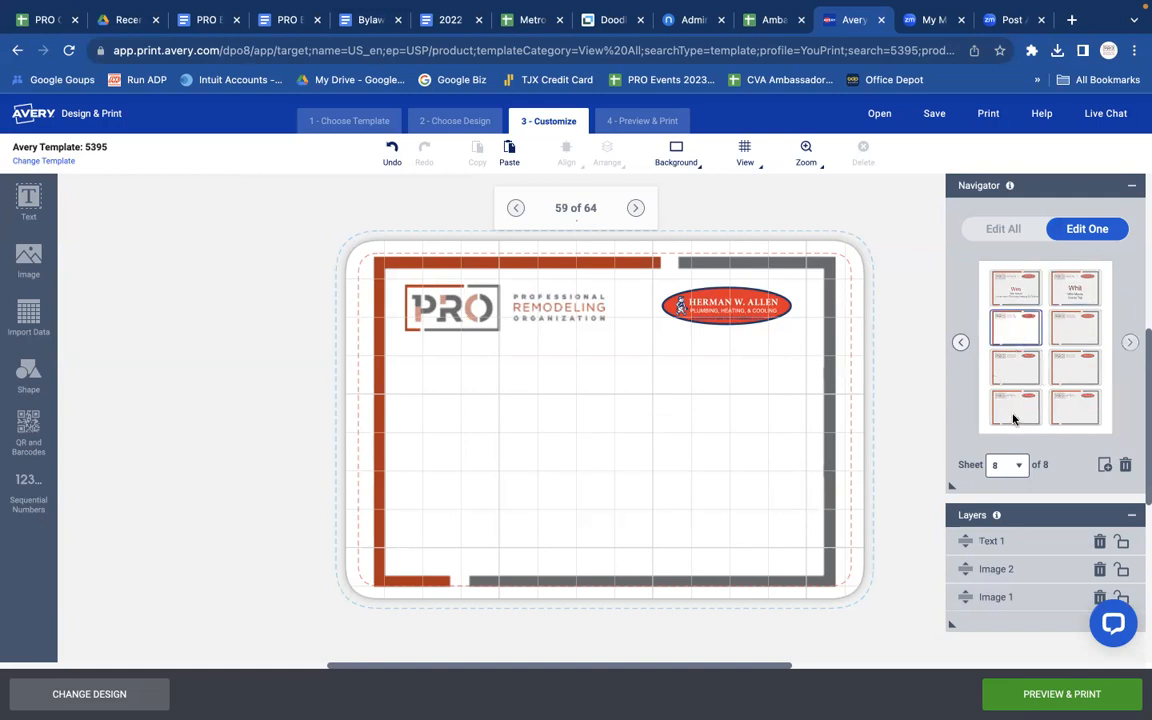
- Add two blank badge sheets to the end of the project and go to sheet 10
left_click(1105, 467)
left_click(1129, 344)
left_click(1129, 345)
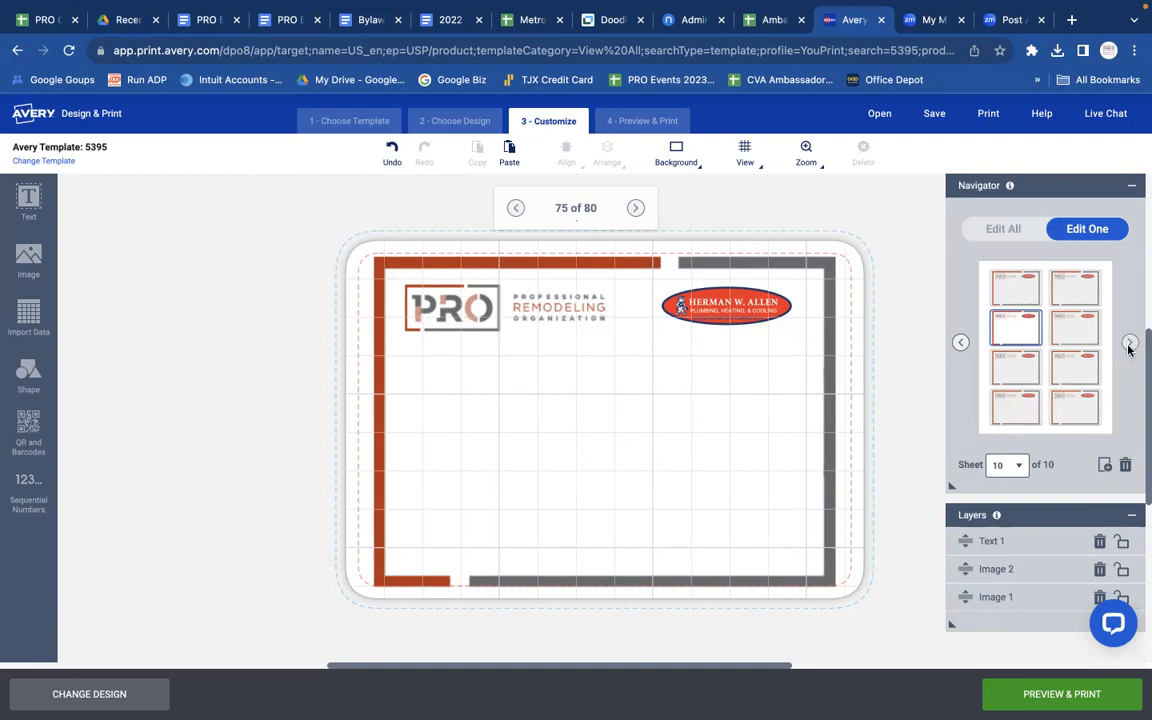
- Delete blank sheet 10 and add another blank sheet to the project in its place
left_click(1126, 466)
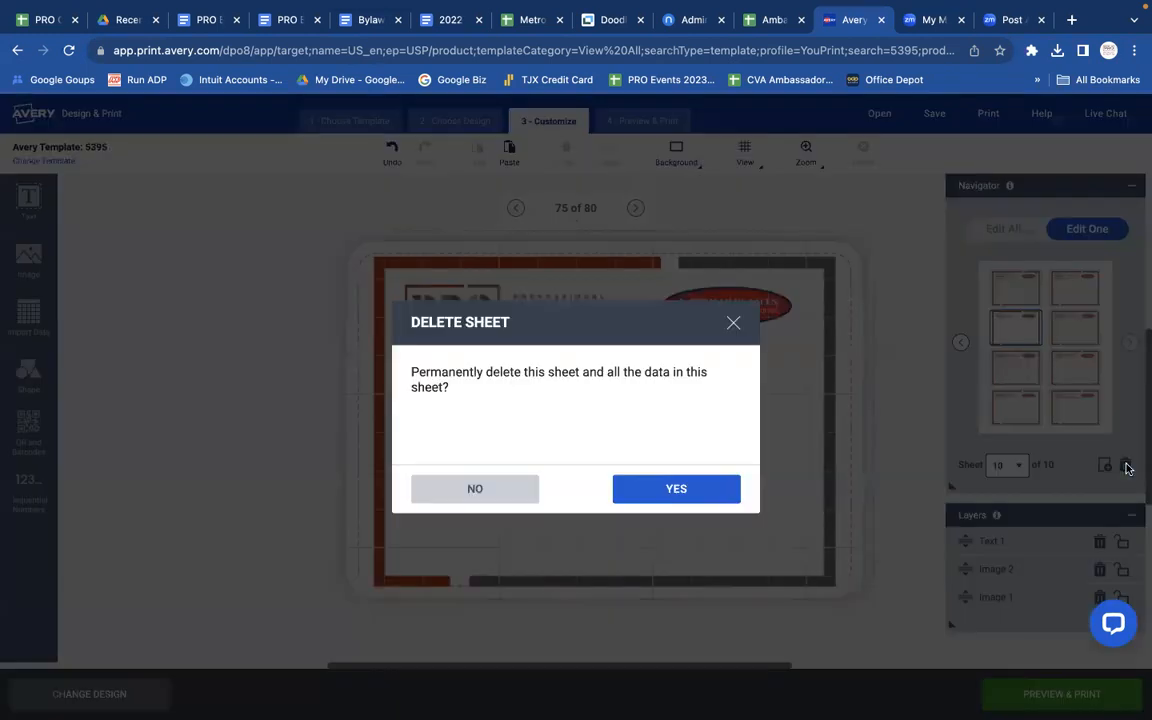
left_click(692, 491)
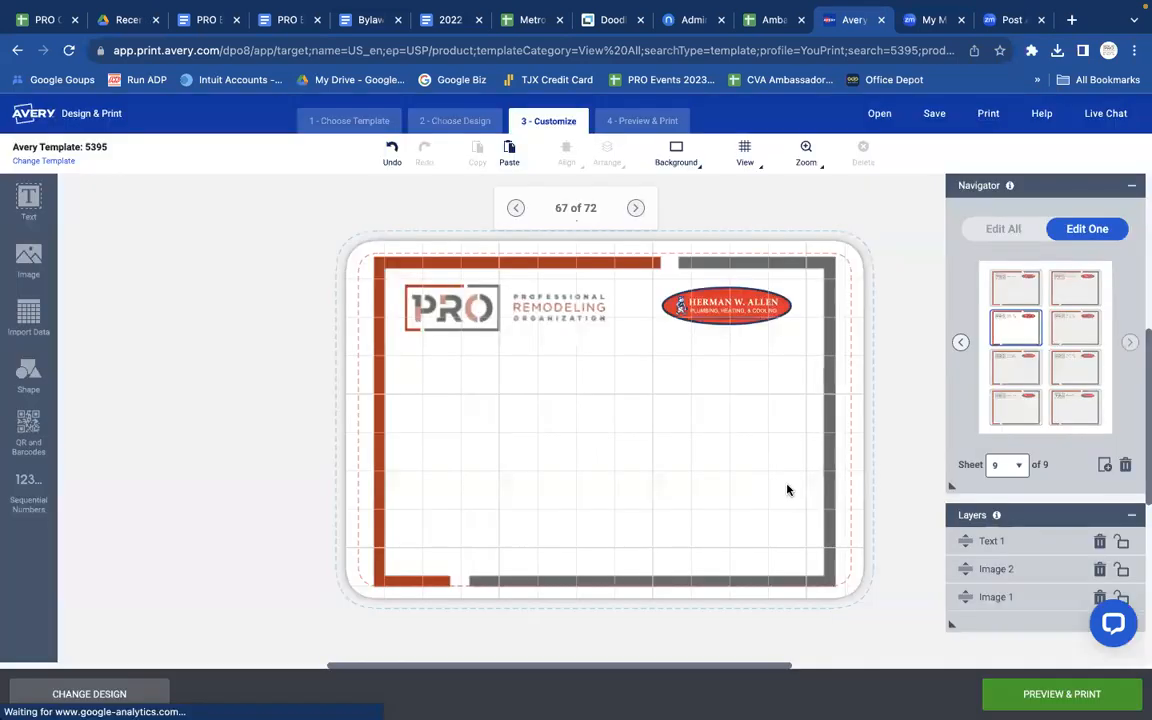
left_click(1104, 466)
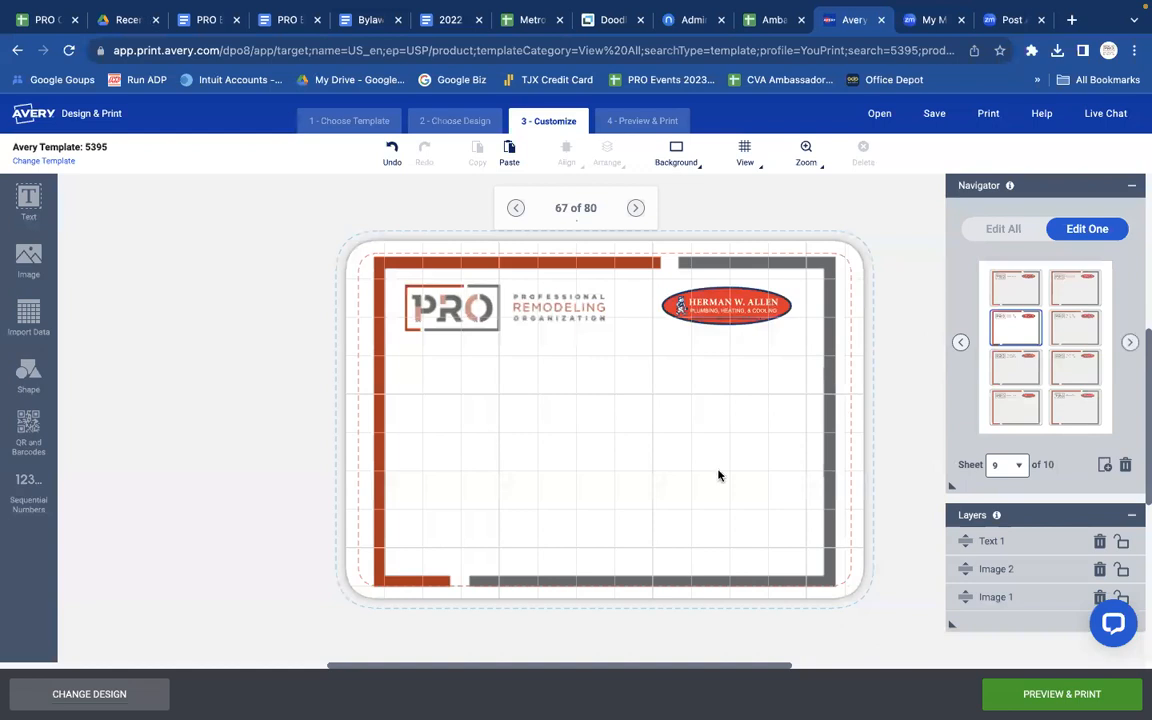
scroll(717, 474, "down", 1)
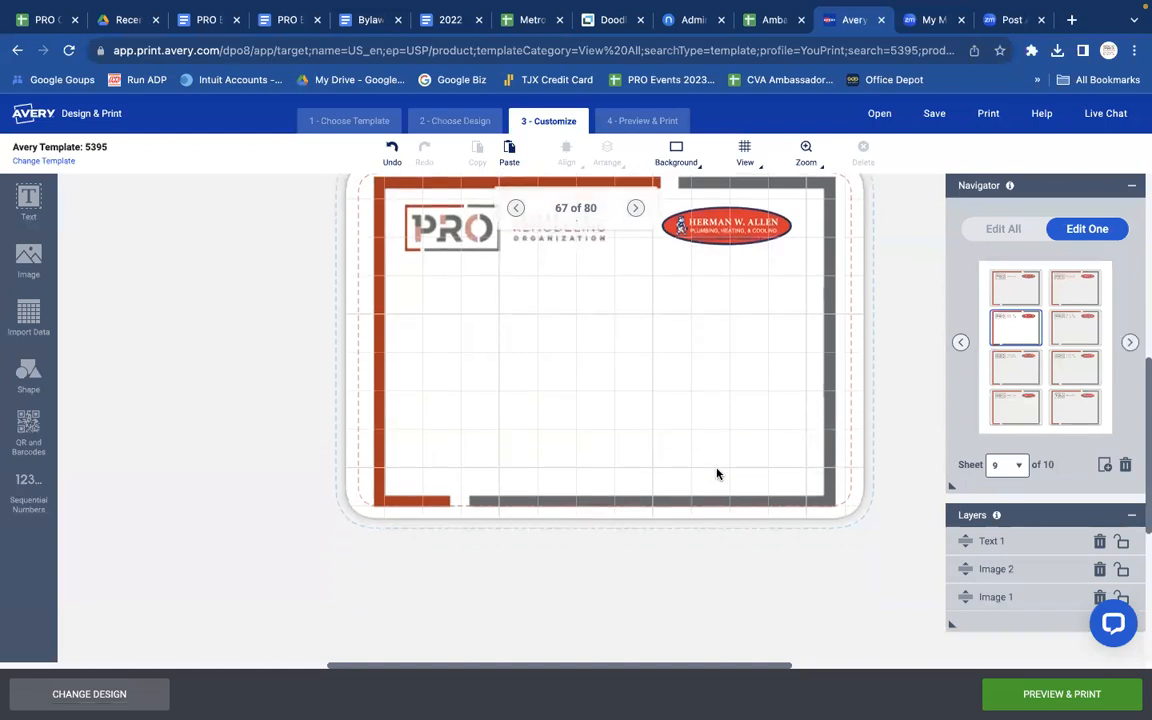
scroll(717, 474, "up", 4)
scroll(717, 474, "down", 3)
scroll(717, 474, "down", 1)
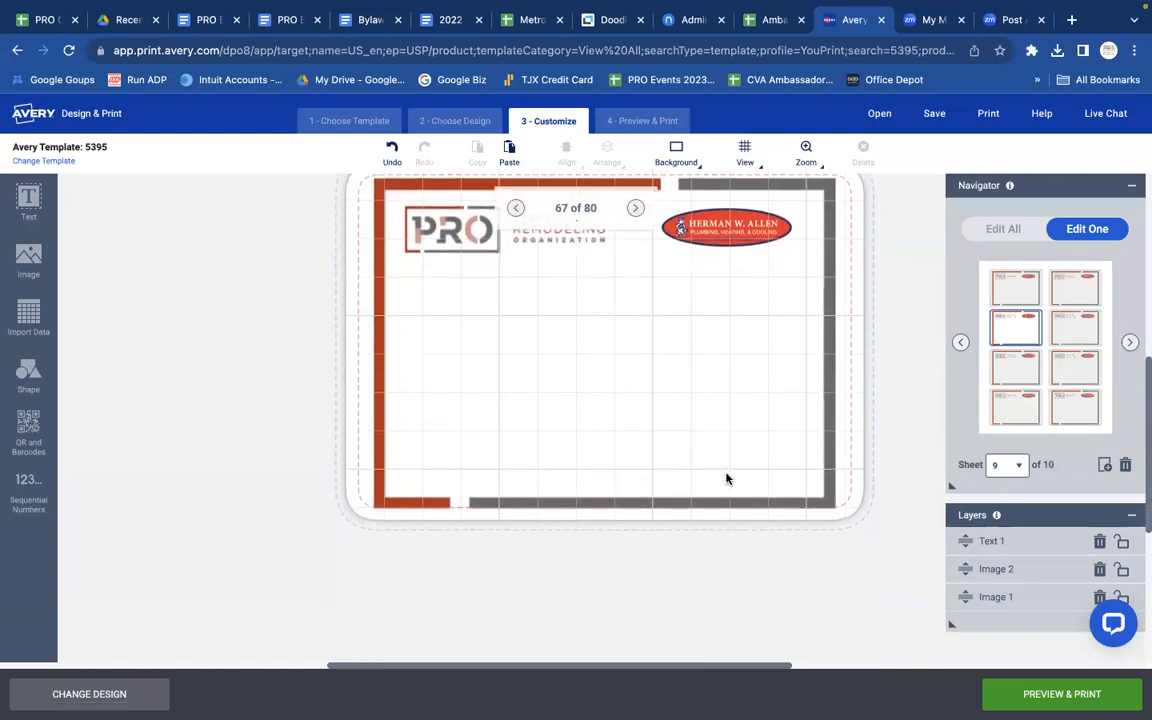
- Proceed to the print preview without fixing the safe-area warnings and request the PDF for printing
left_click(1041, 695)
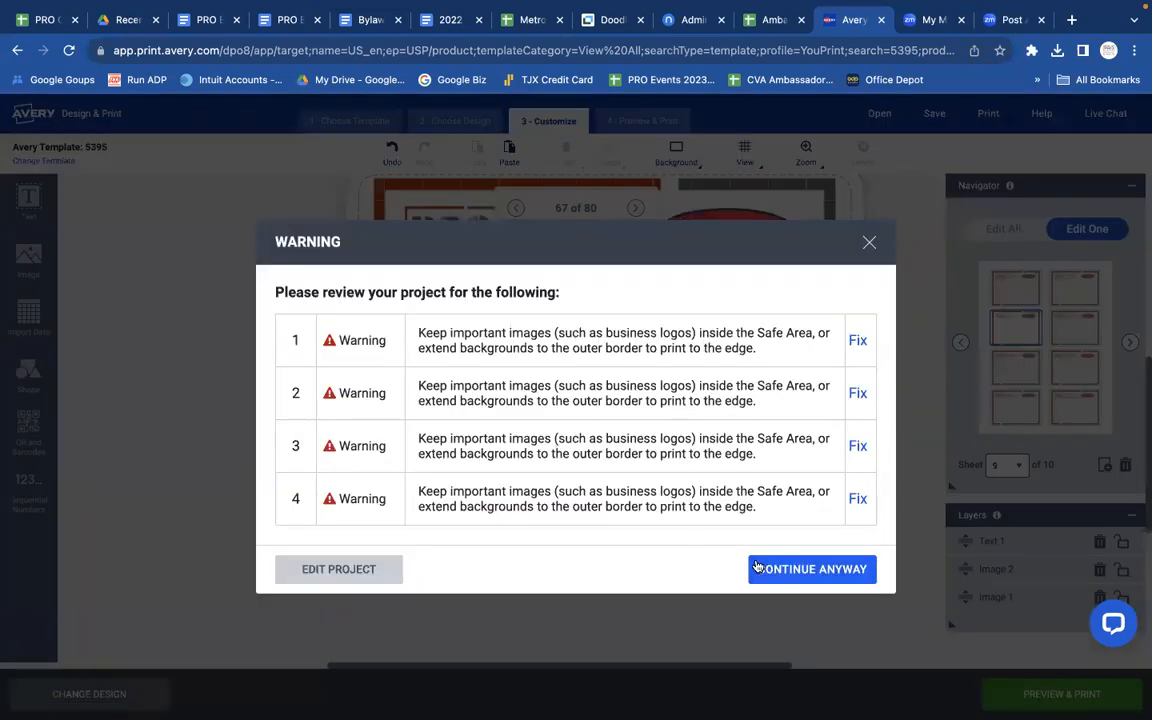
left_click(811, 570)
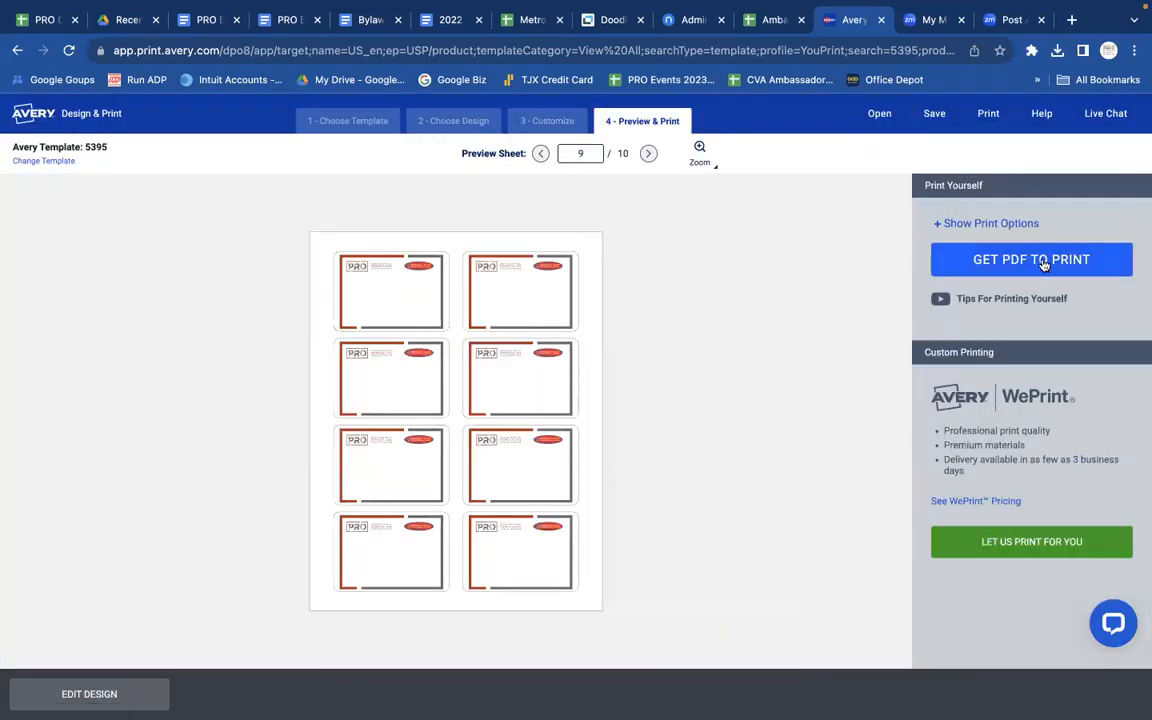
left_click(1043, 261)
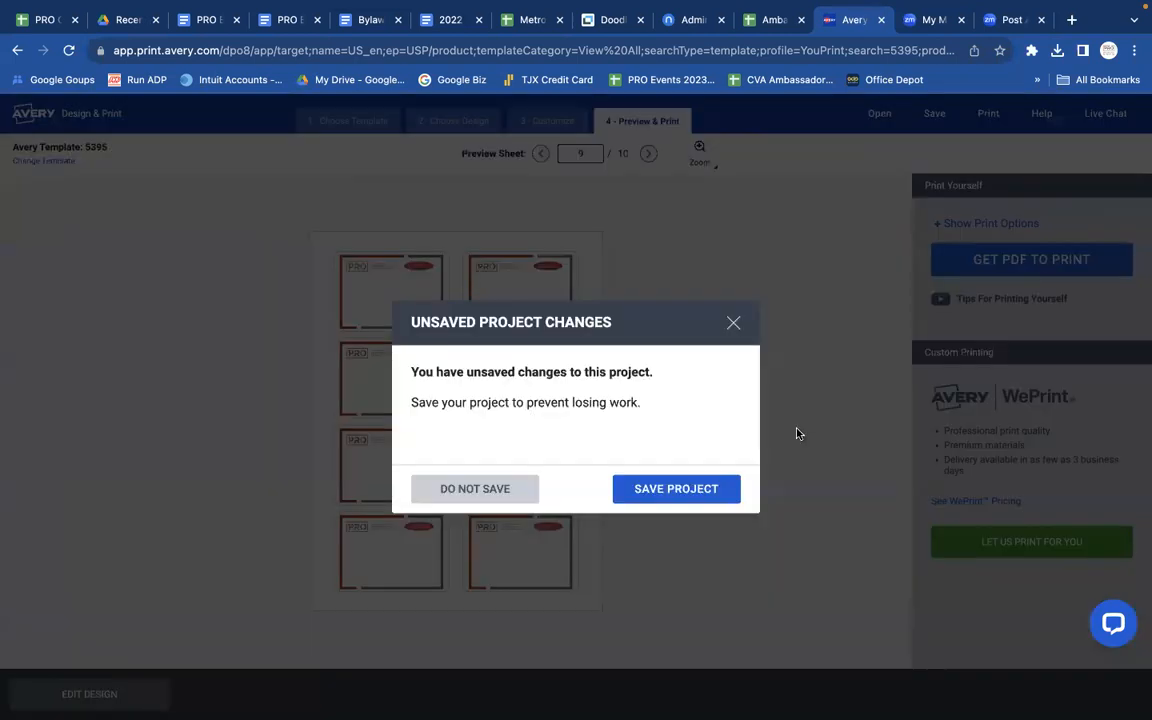
- Save the project to the account as "PRO Ho Ho Ho Badges batch 2" and open its PDF for printing
left_click(679, 489)
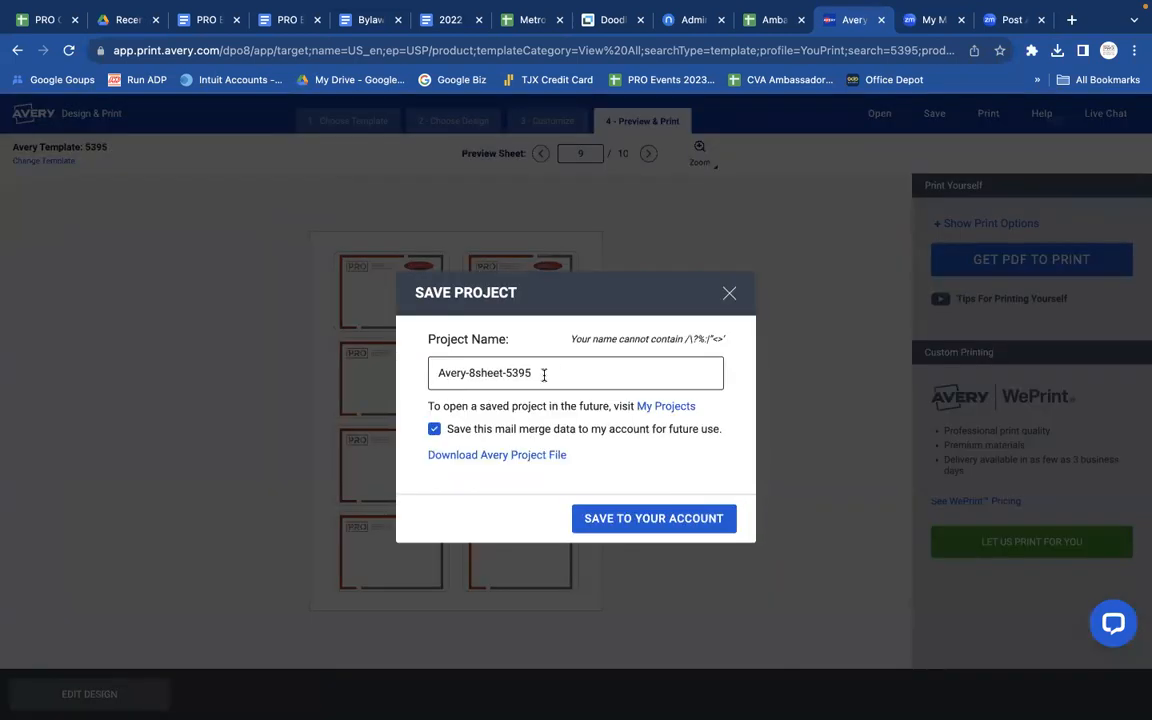
left_click_drag(544, 375, 402, 372)
type("PRO Ho Ho Ho Badges batch 2")
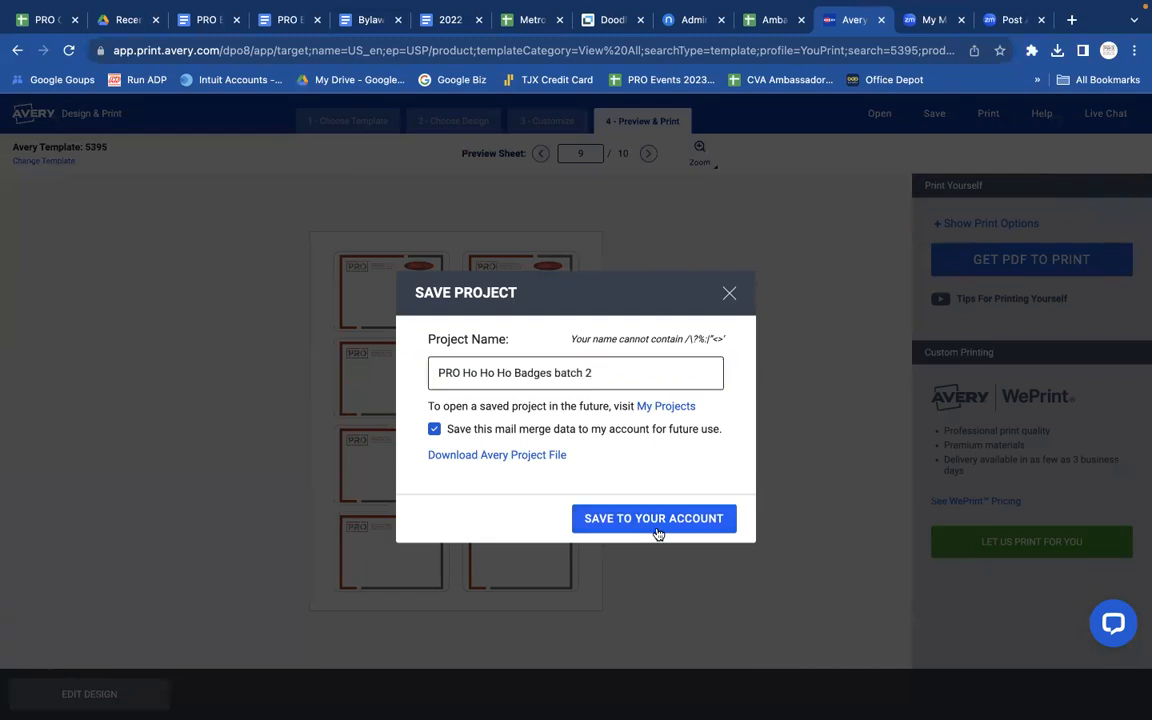
left_click(660, 530)
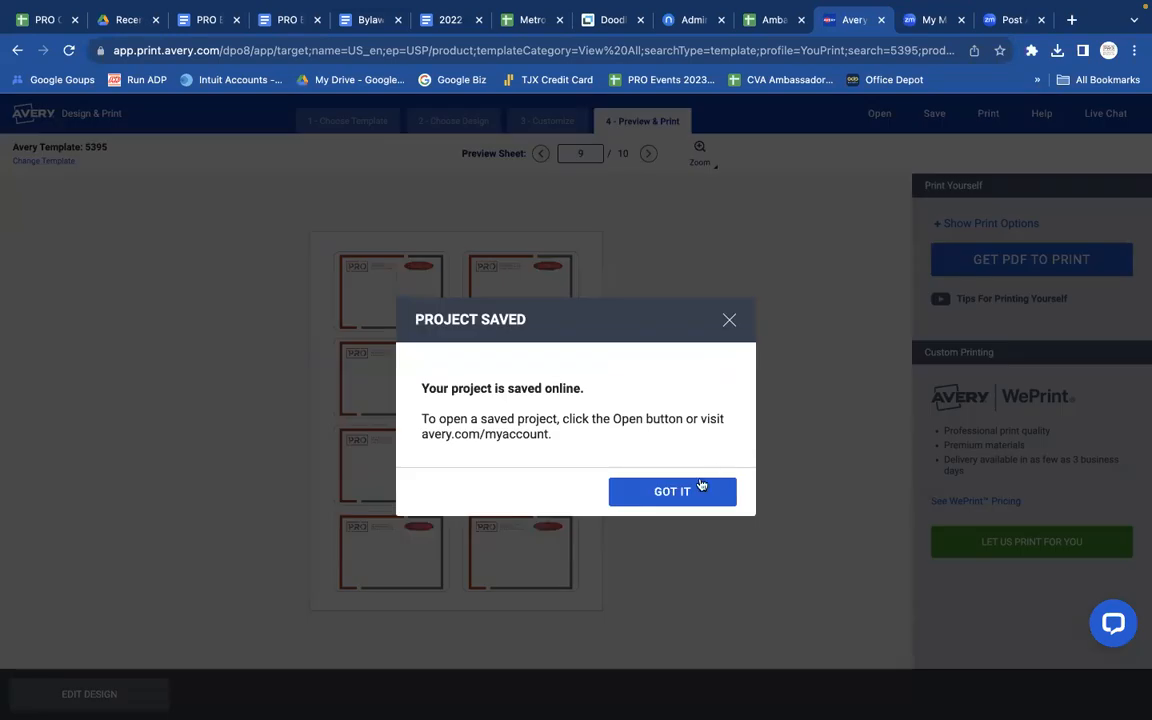
left_click(686, 491)
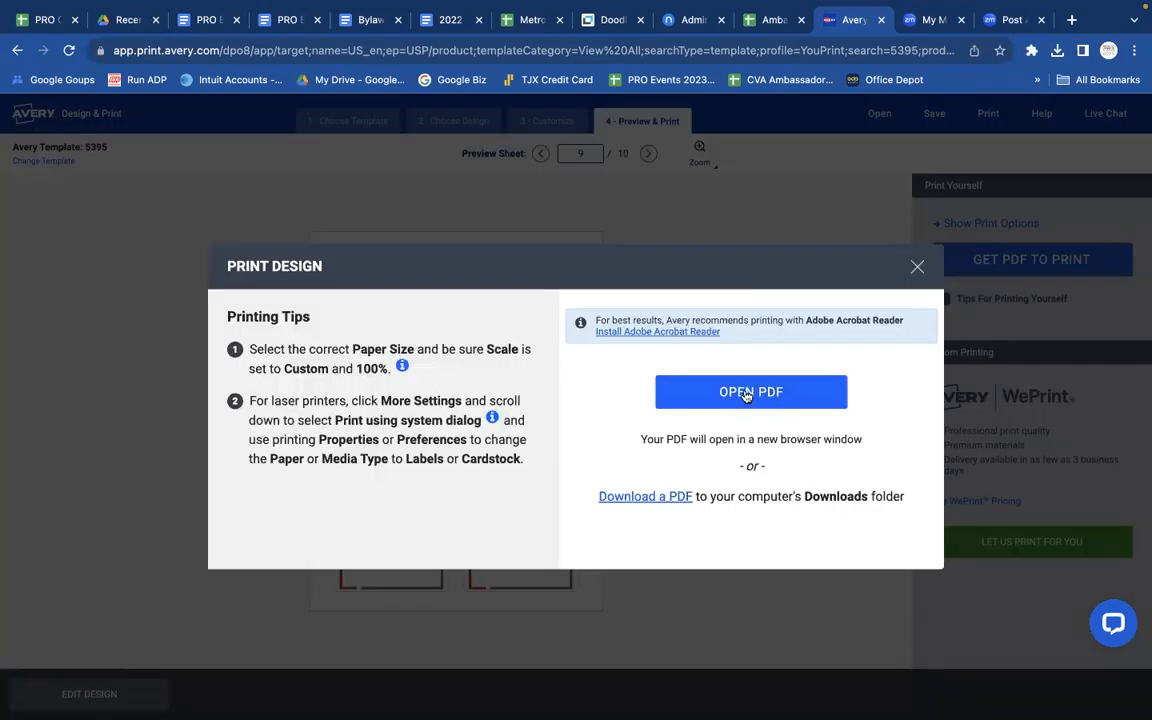
left_click(745, 395)
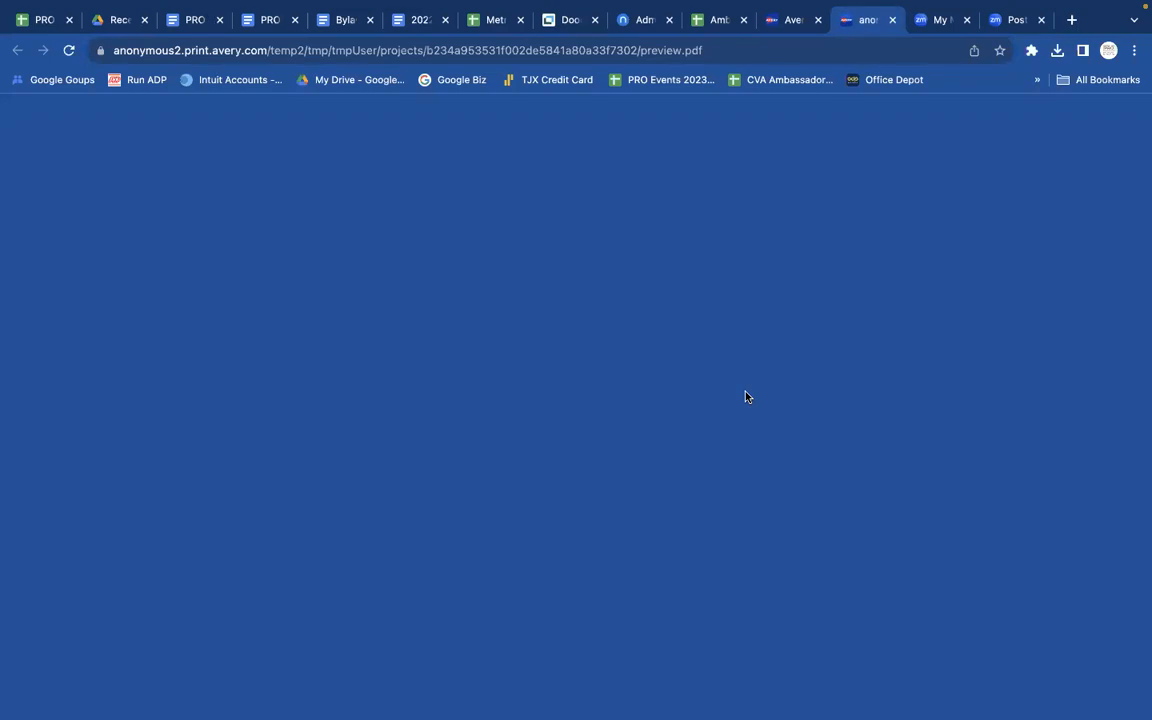